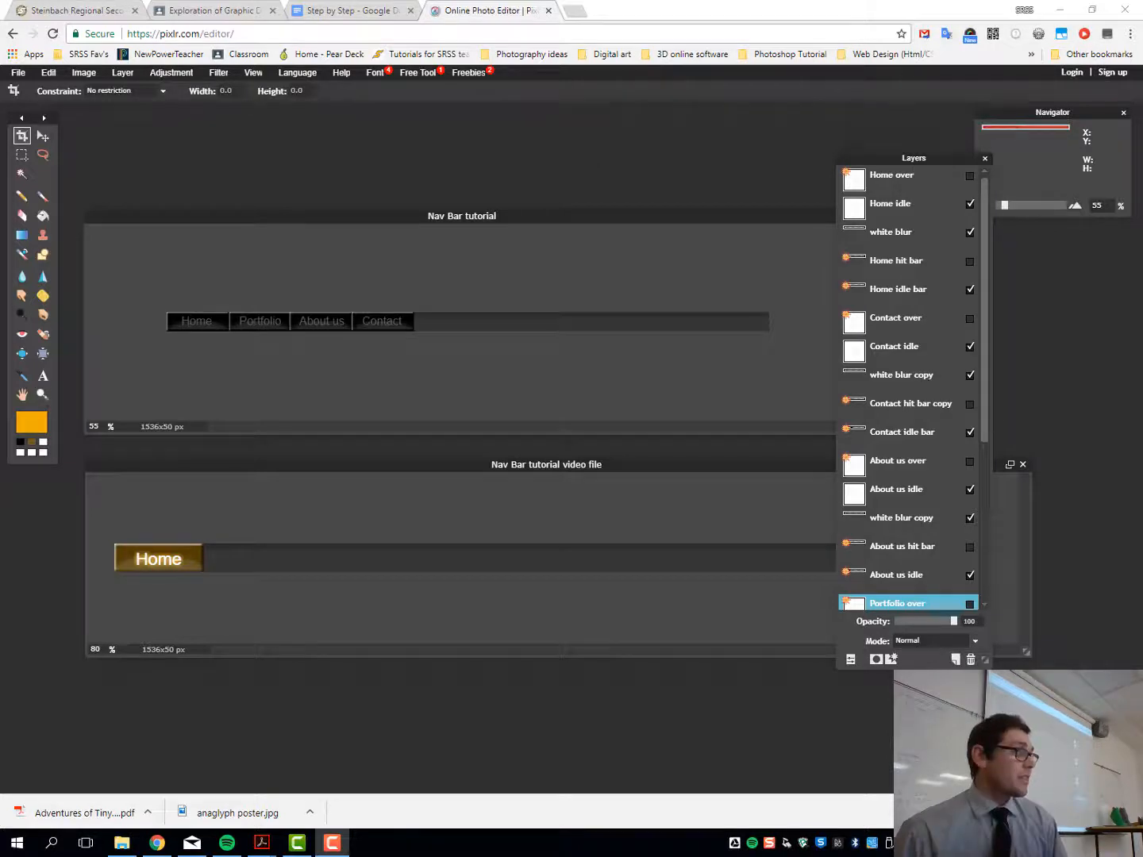
Step: Make the Home over and Home hit bar layers visible in the Nav Bar tutorial image
drag(456, 209, 482, 195)
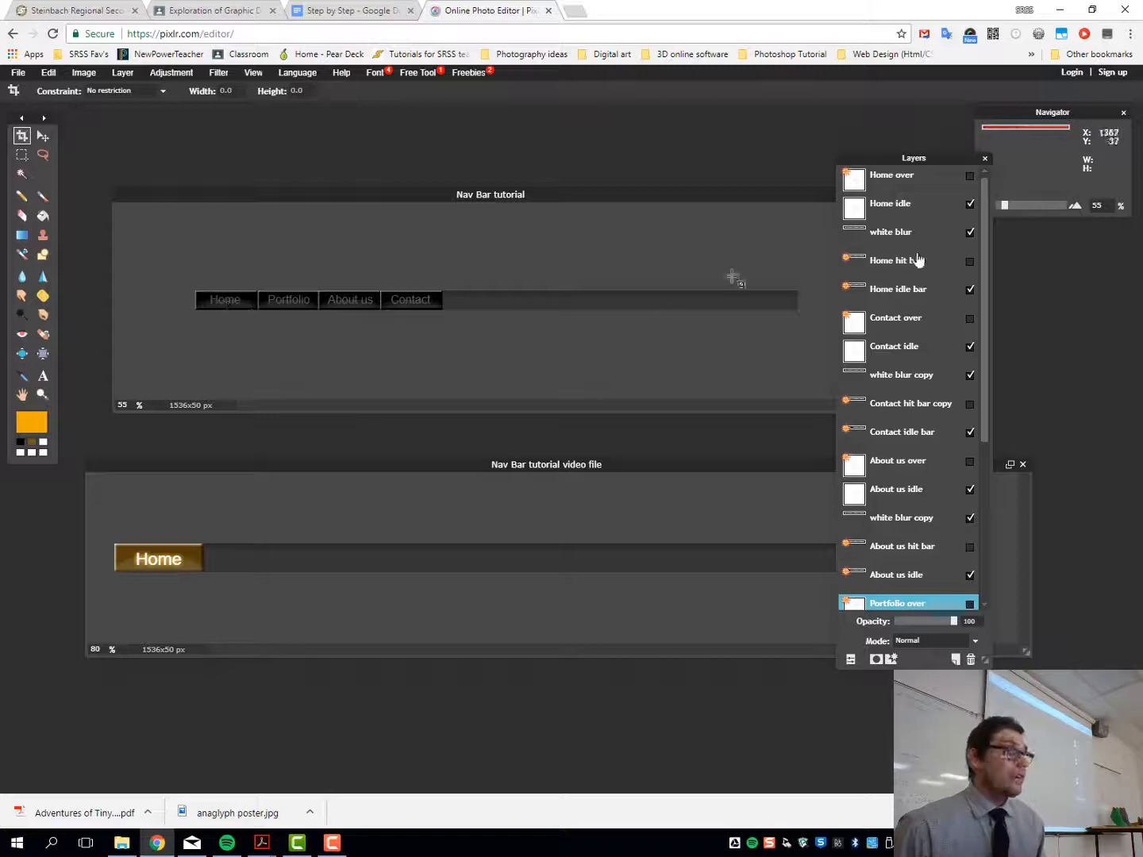
drag(922, 158, 839, 116)
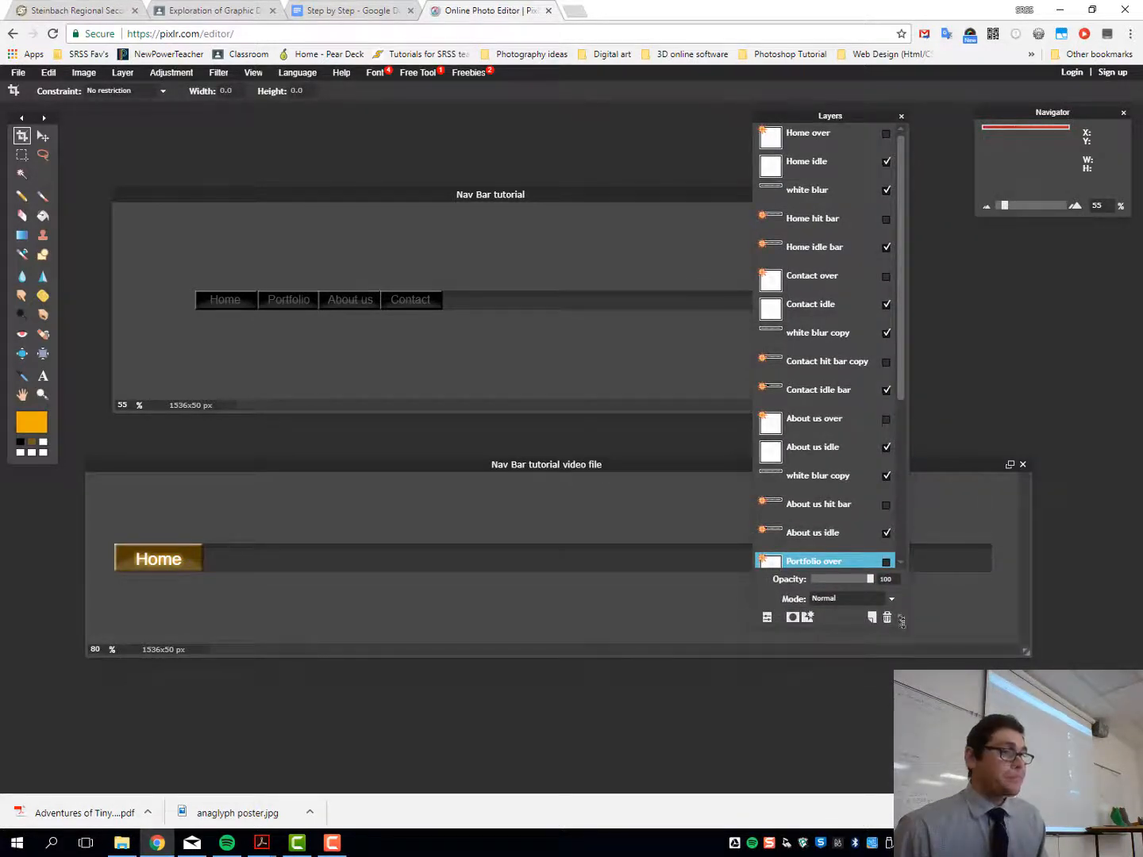
drag(901, 354, 908, 268)
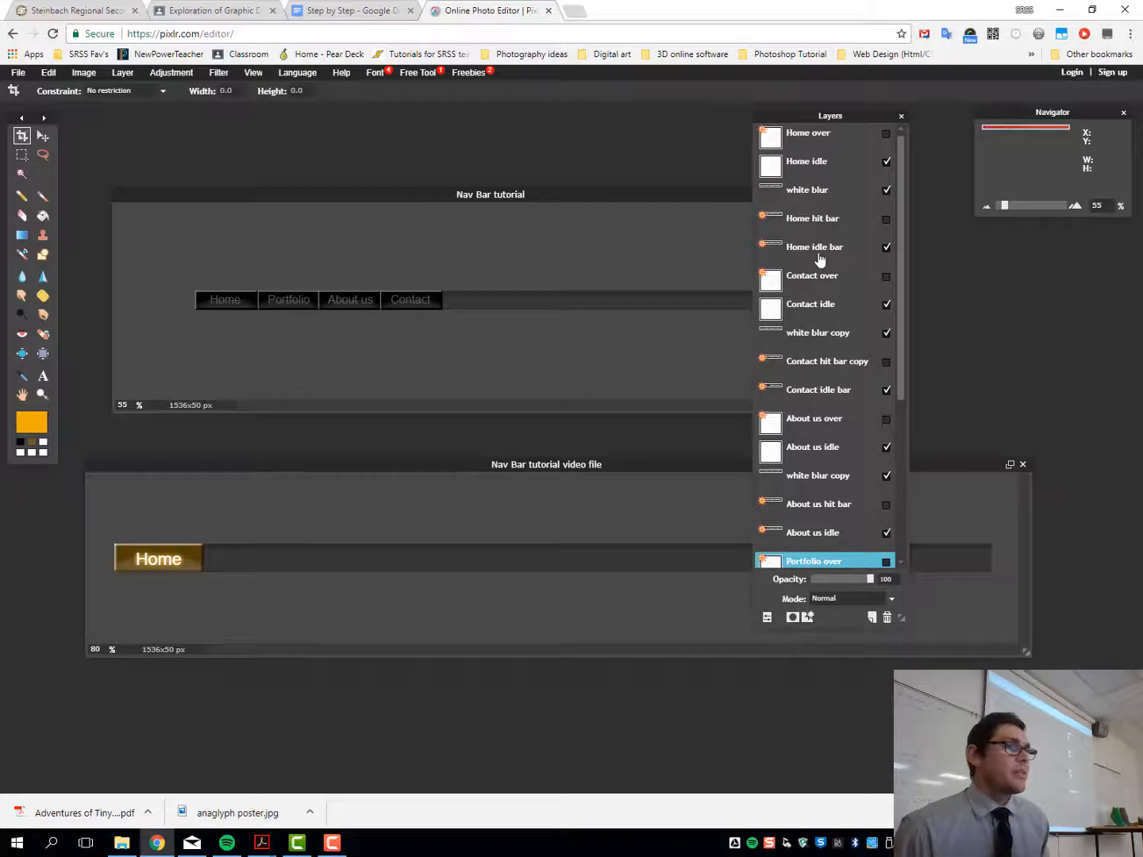
click(887, 135)
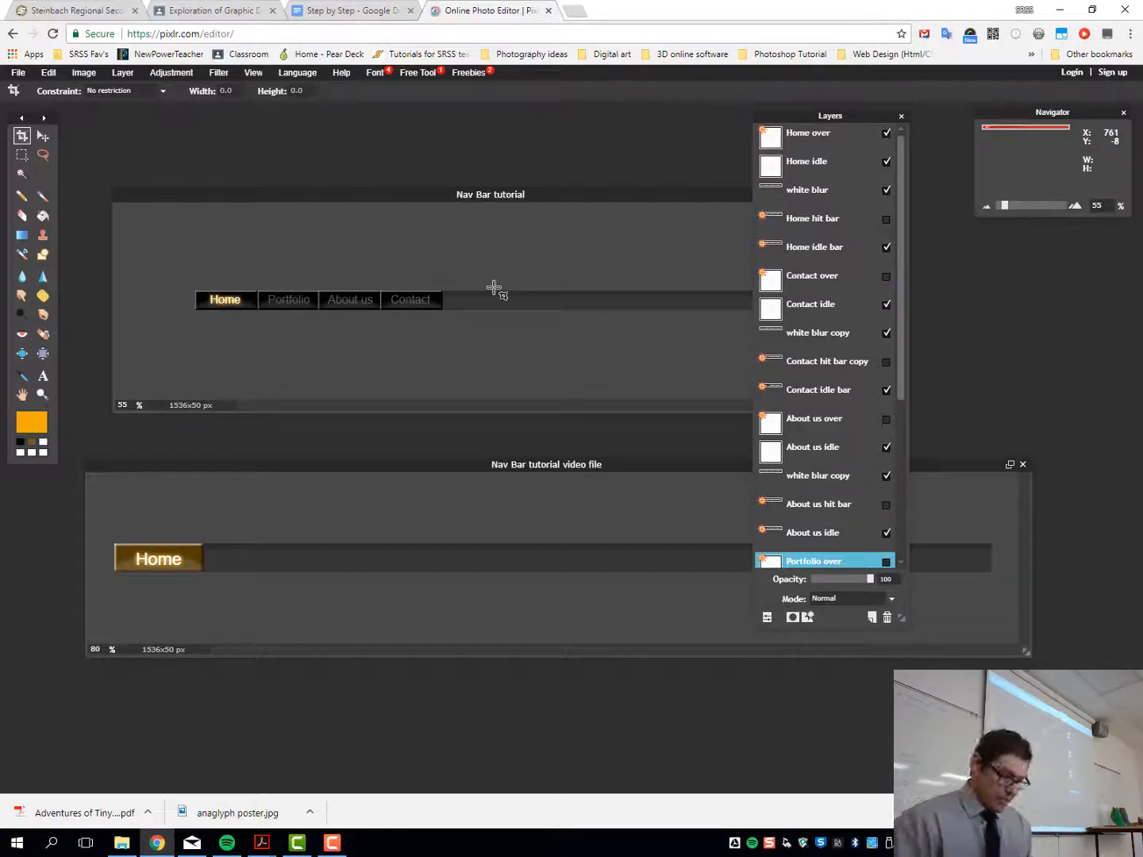
scroll(495, 288, up, 3)
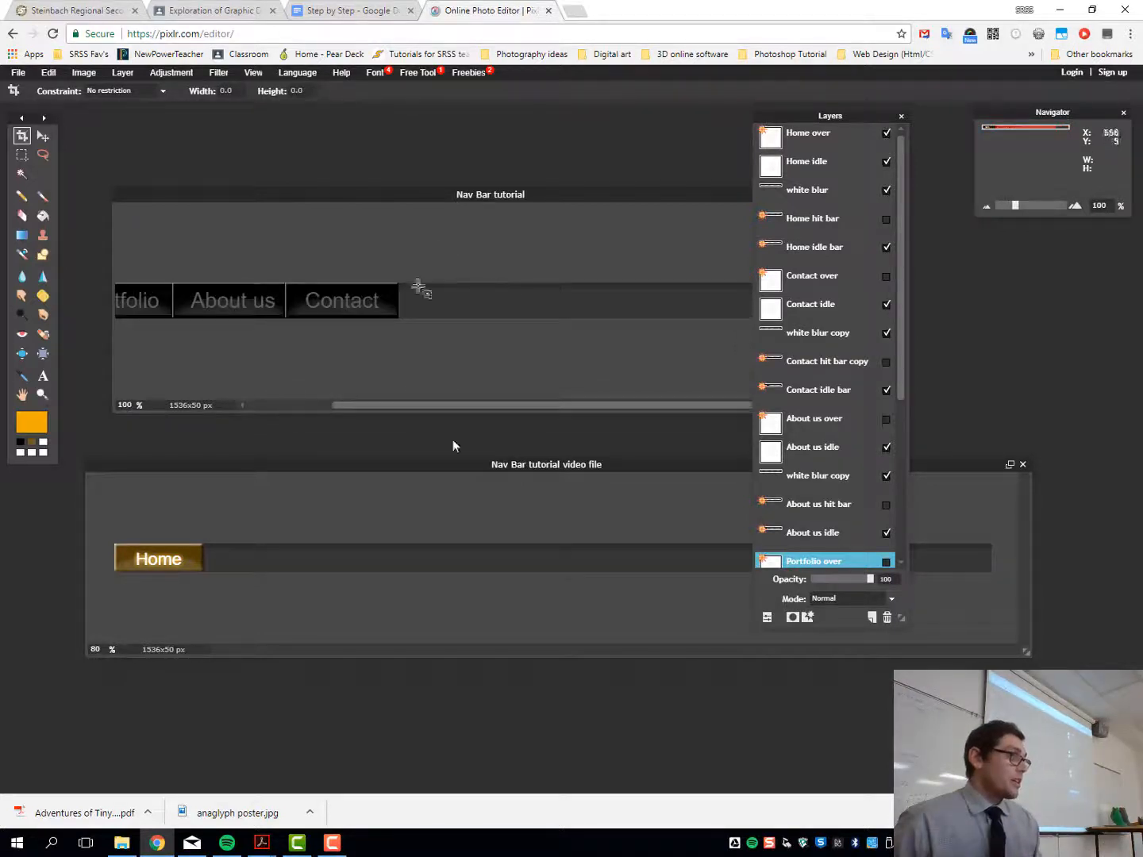
drag(474, 404, 335, 411)
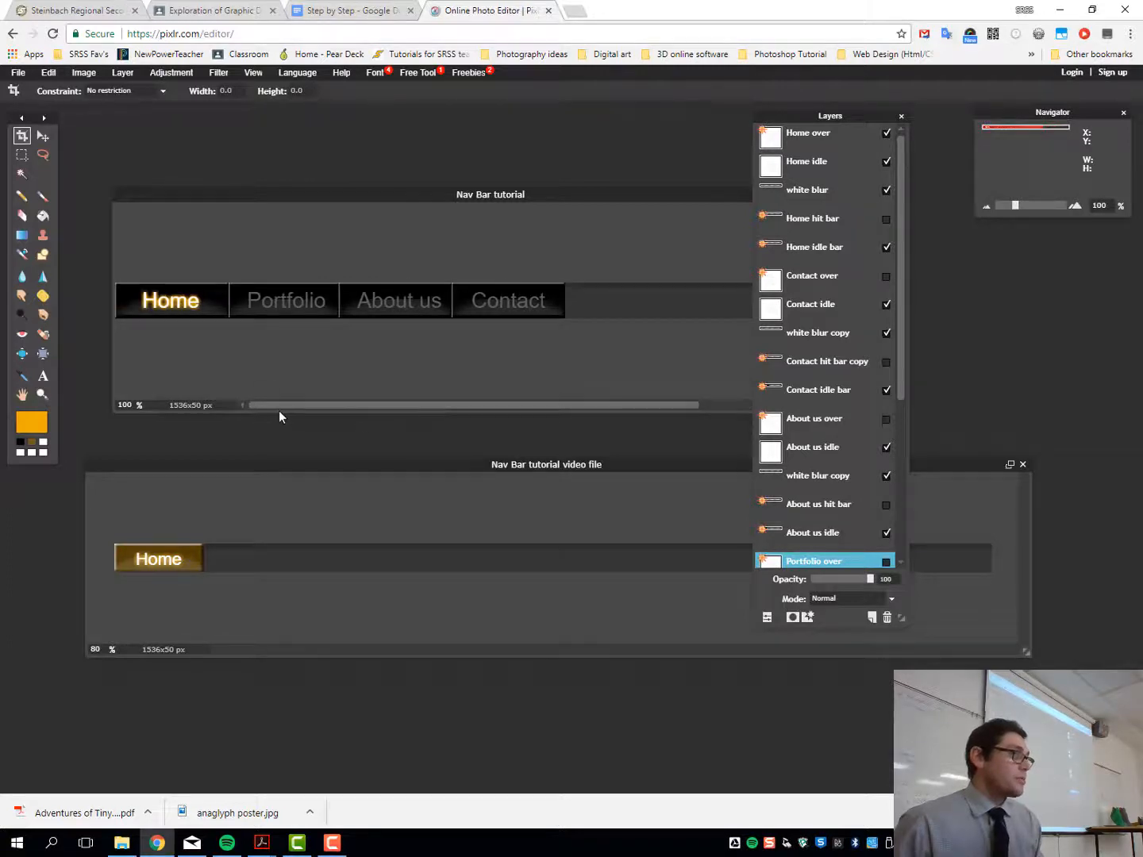
click(886, 134)
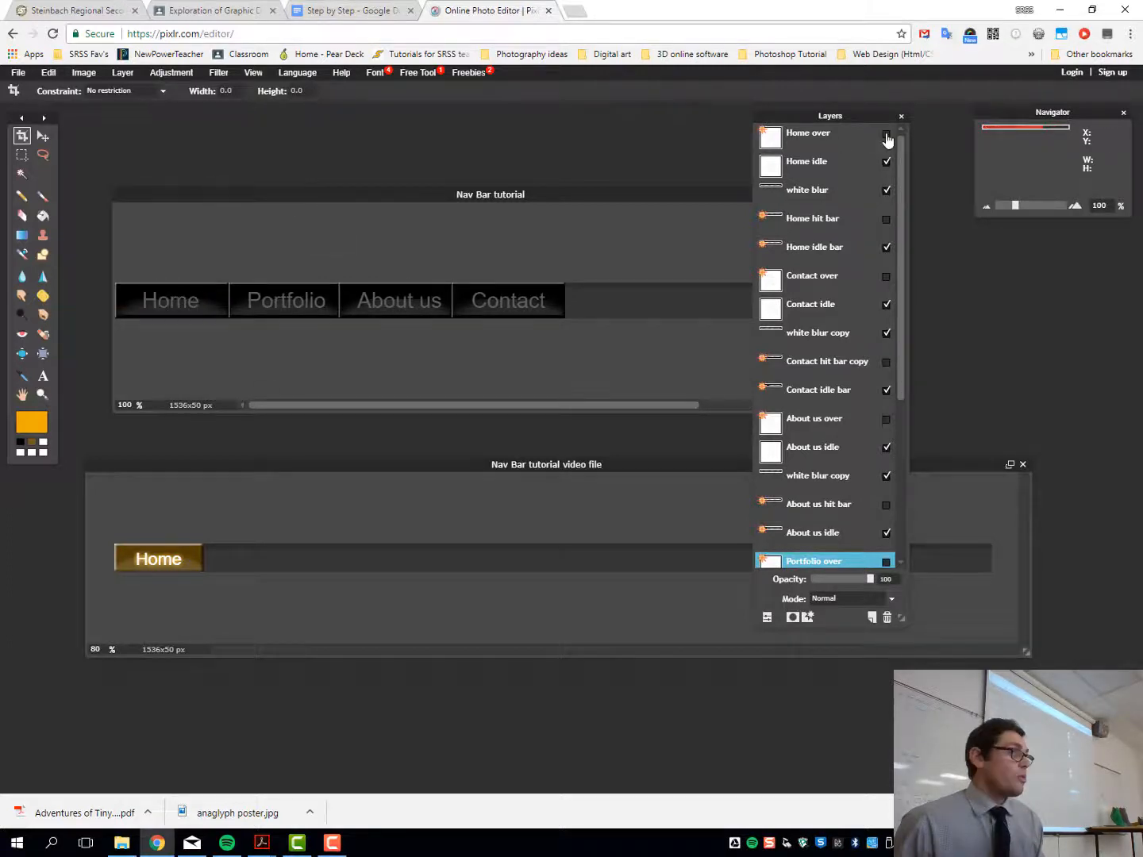
click(886, 134)
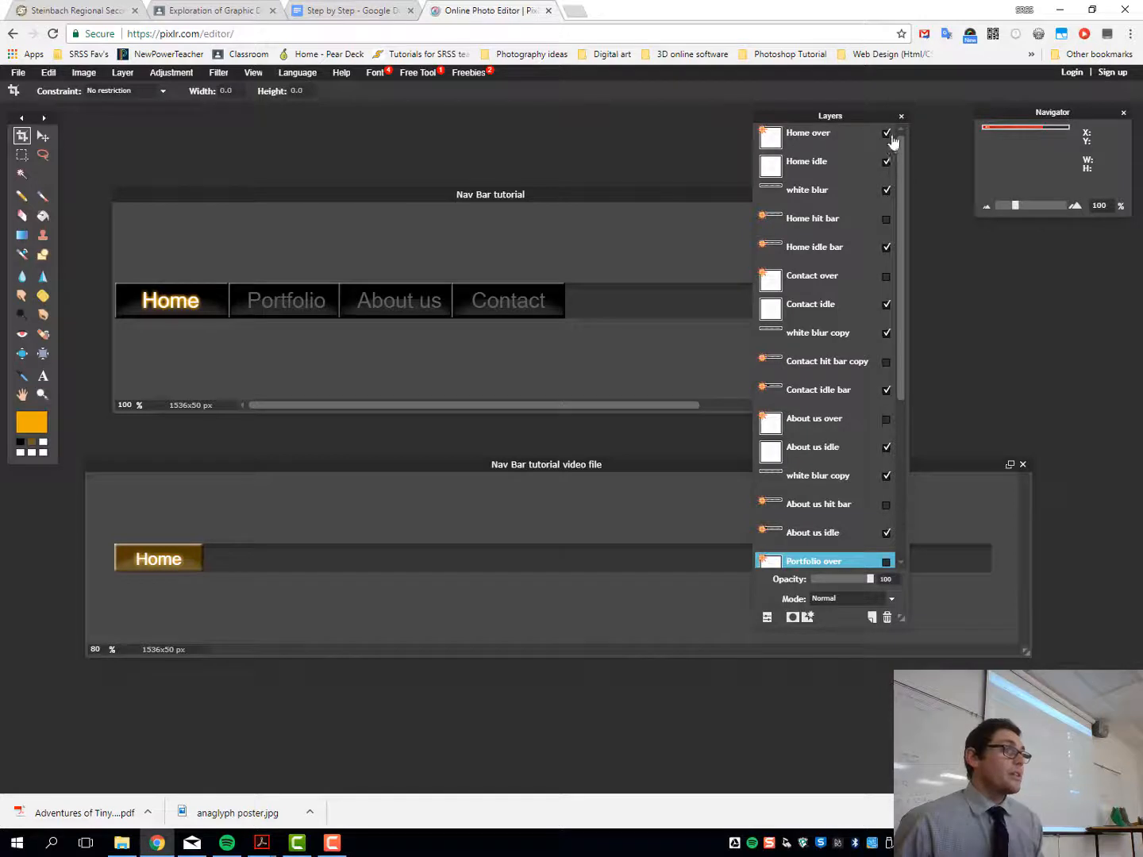
click(887, 220)
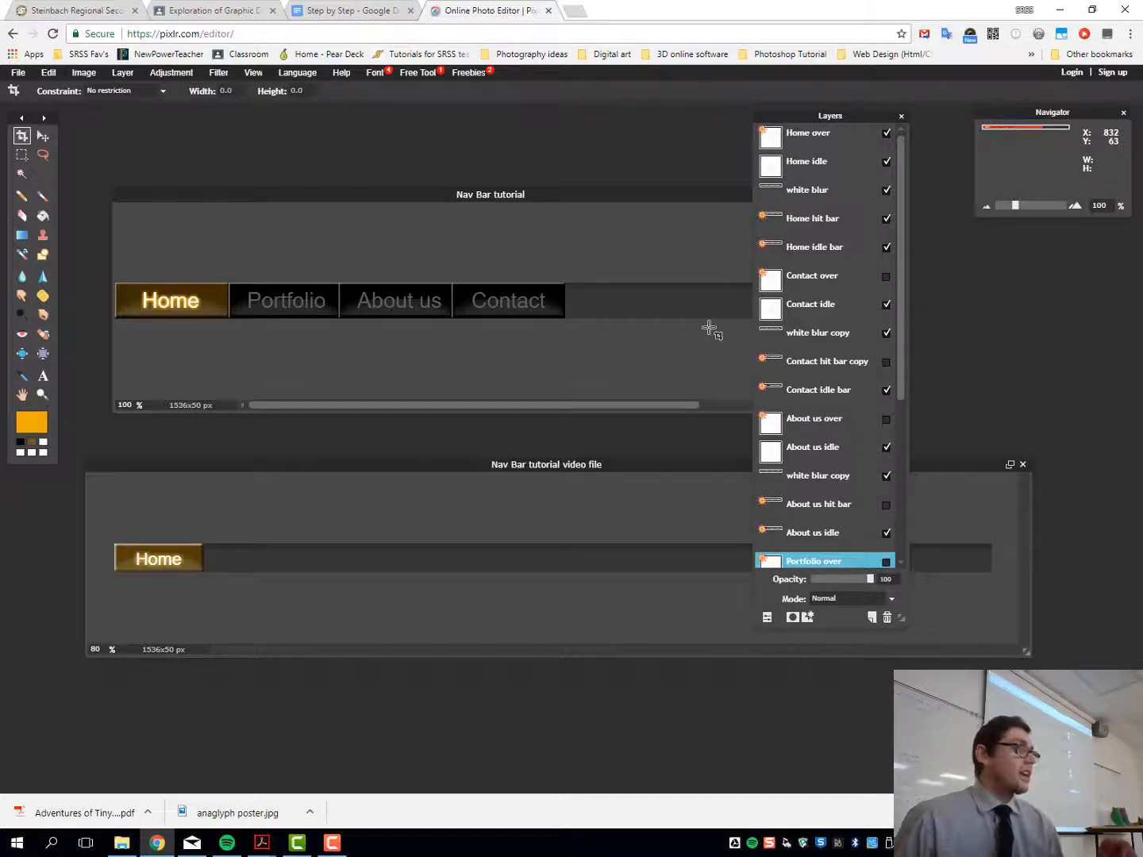
Step: Make the over and hit bar layers visible for the Contact, About us and Portfolio buttons
click(887, 277)
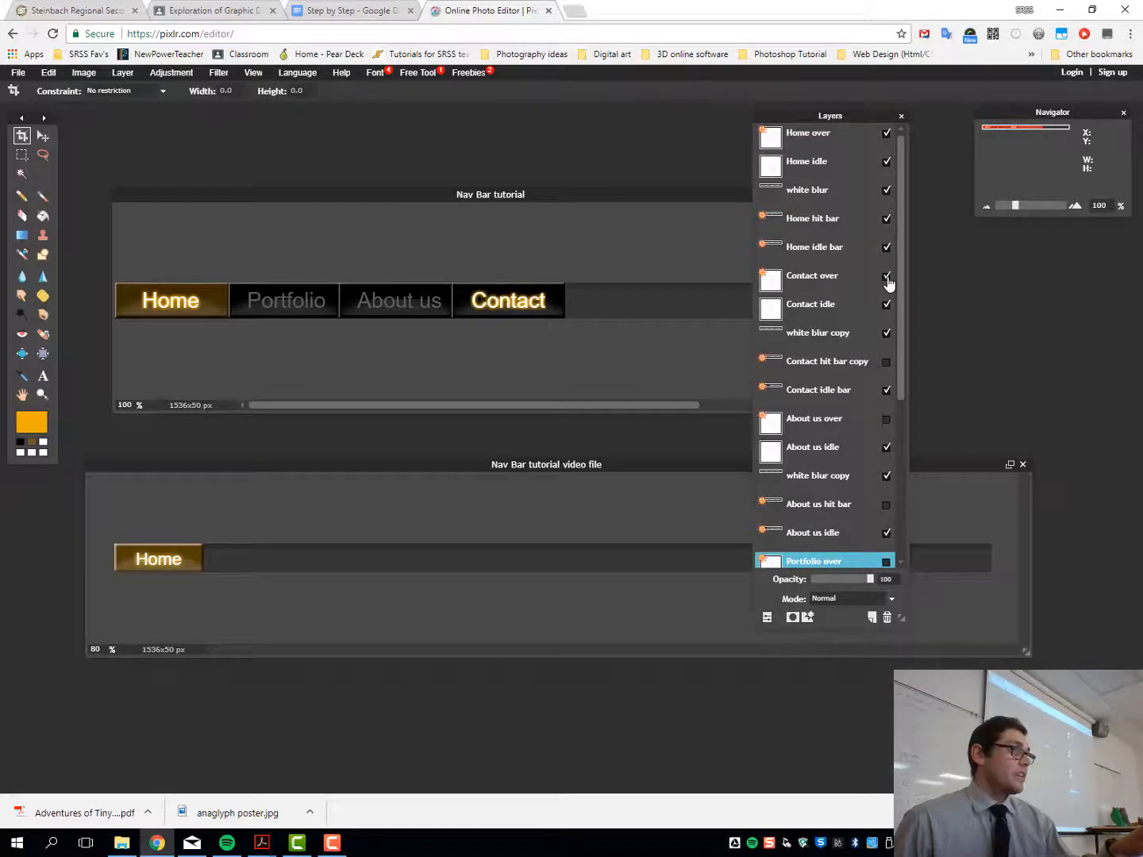
click(886, 362)
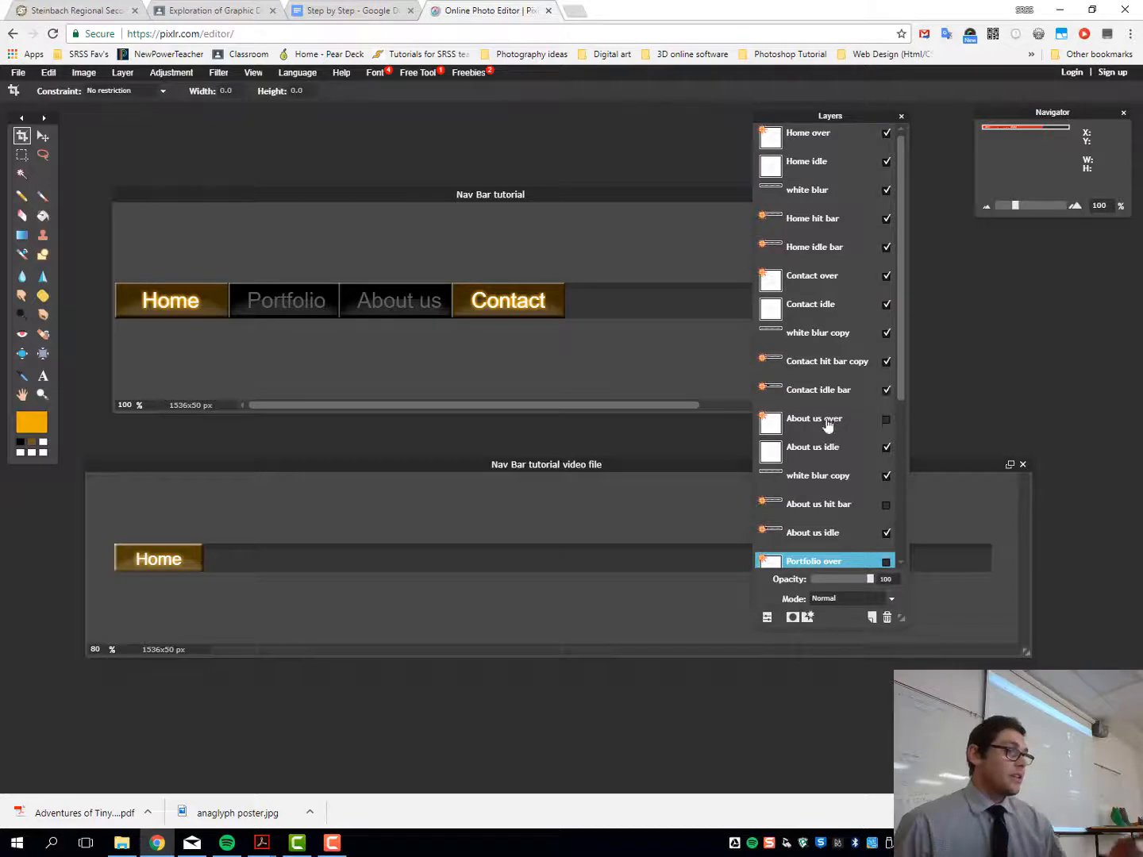
click(887, 421)
click(886, 506)
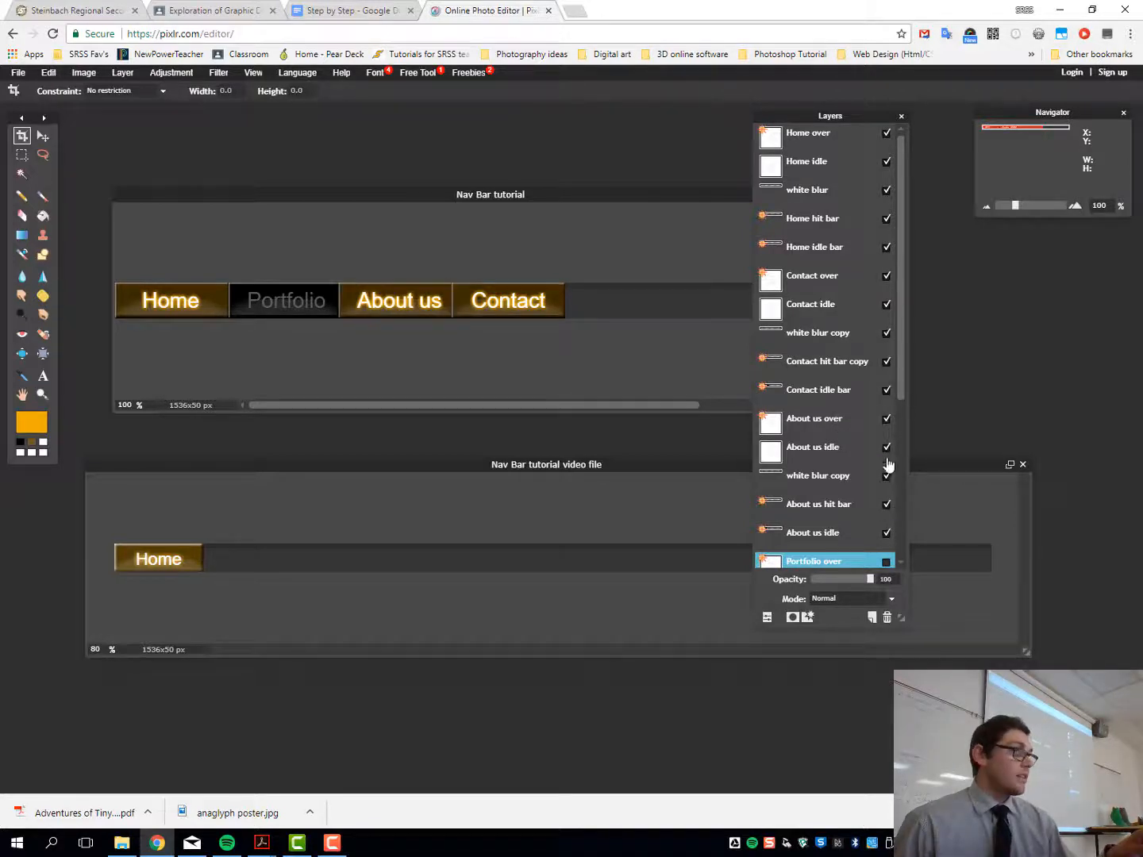
drag(903, 329, 917, 486)
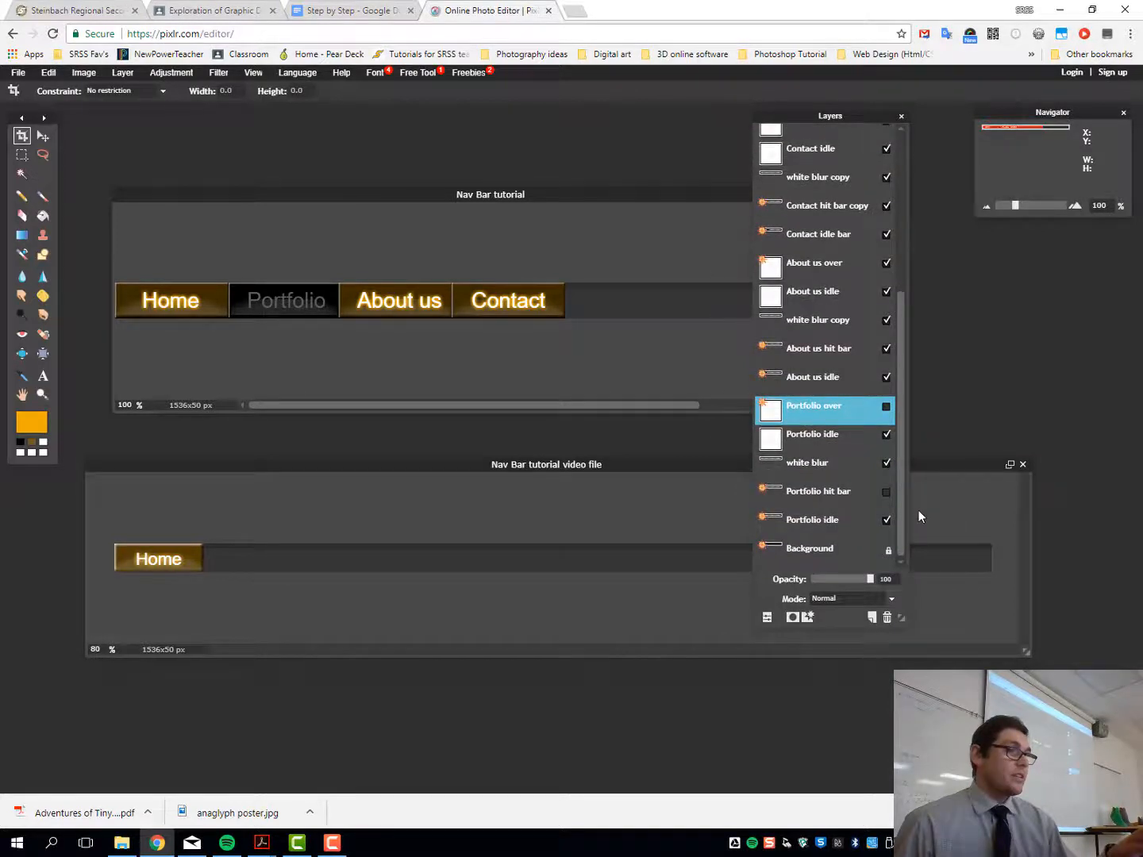
click(886, 407)
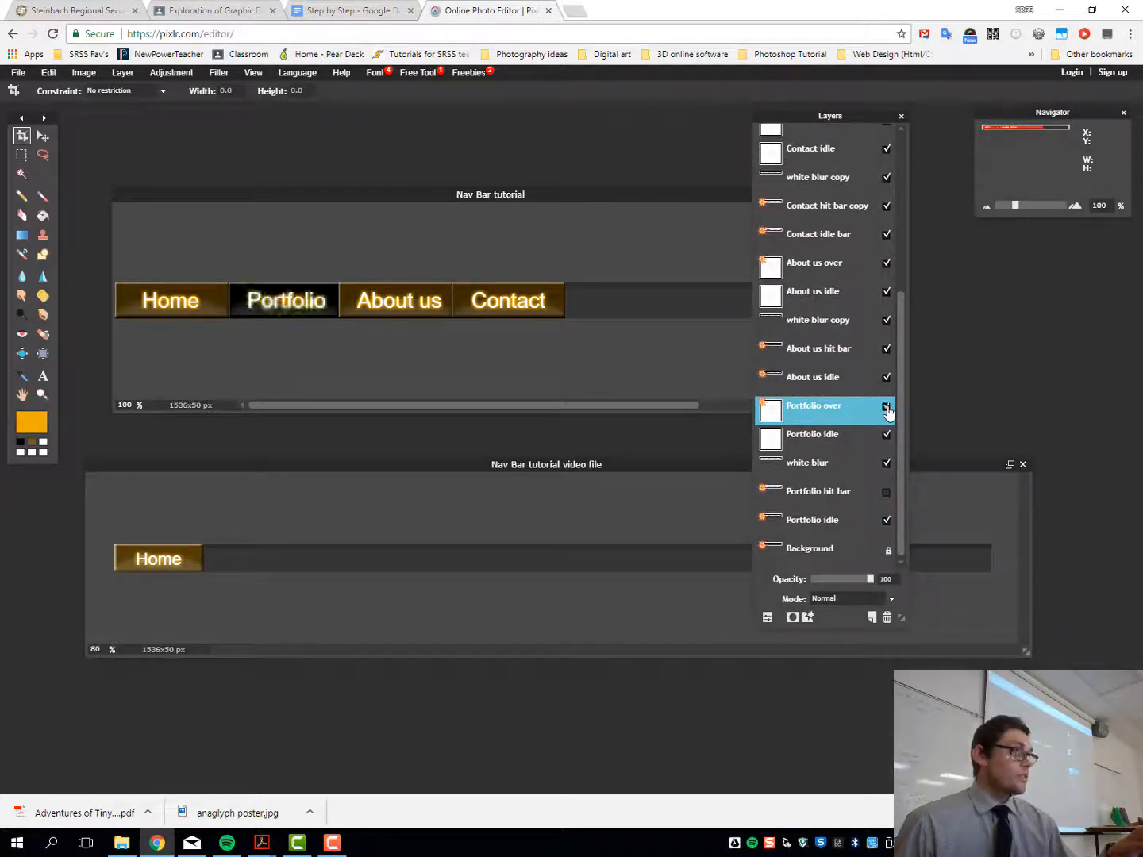
click(886, 493)
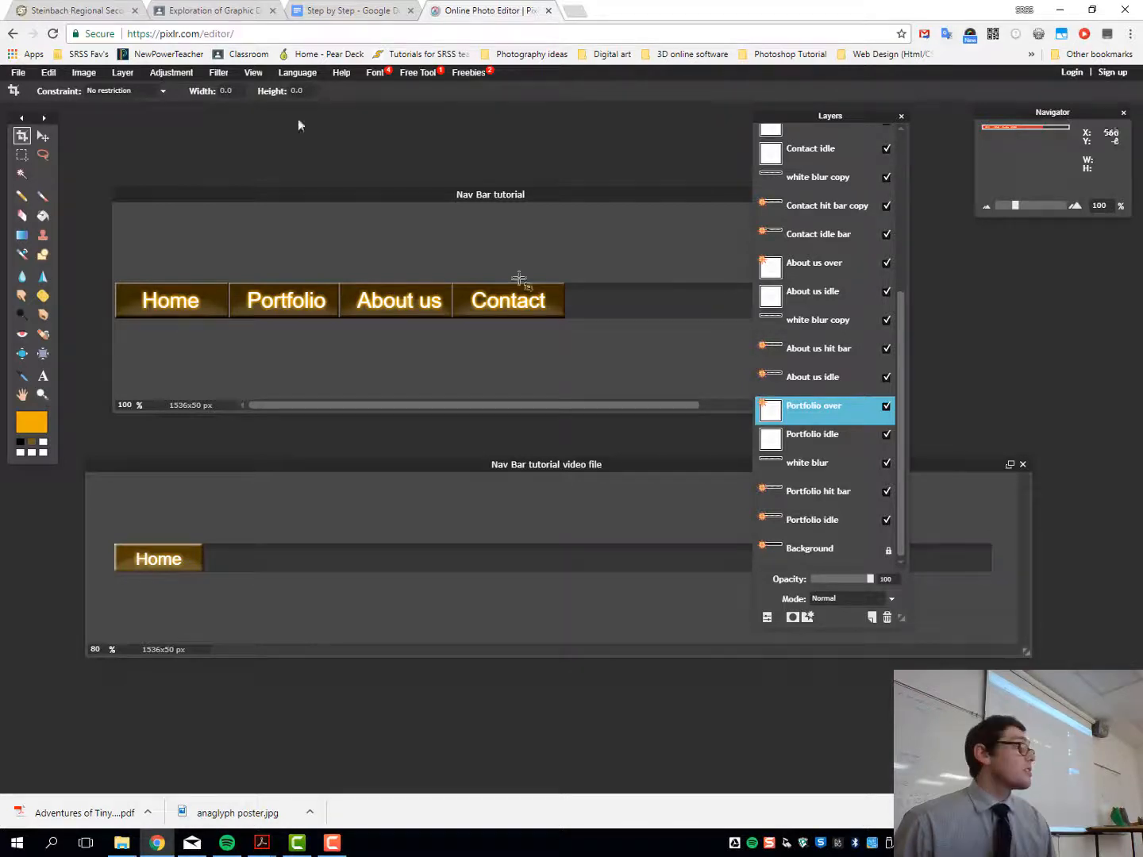
Step: Switch to File Explorer and preview the About us button's hit, idle and over images in the Button Jpeg's folder
click(1062, 15)
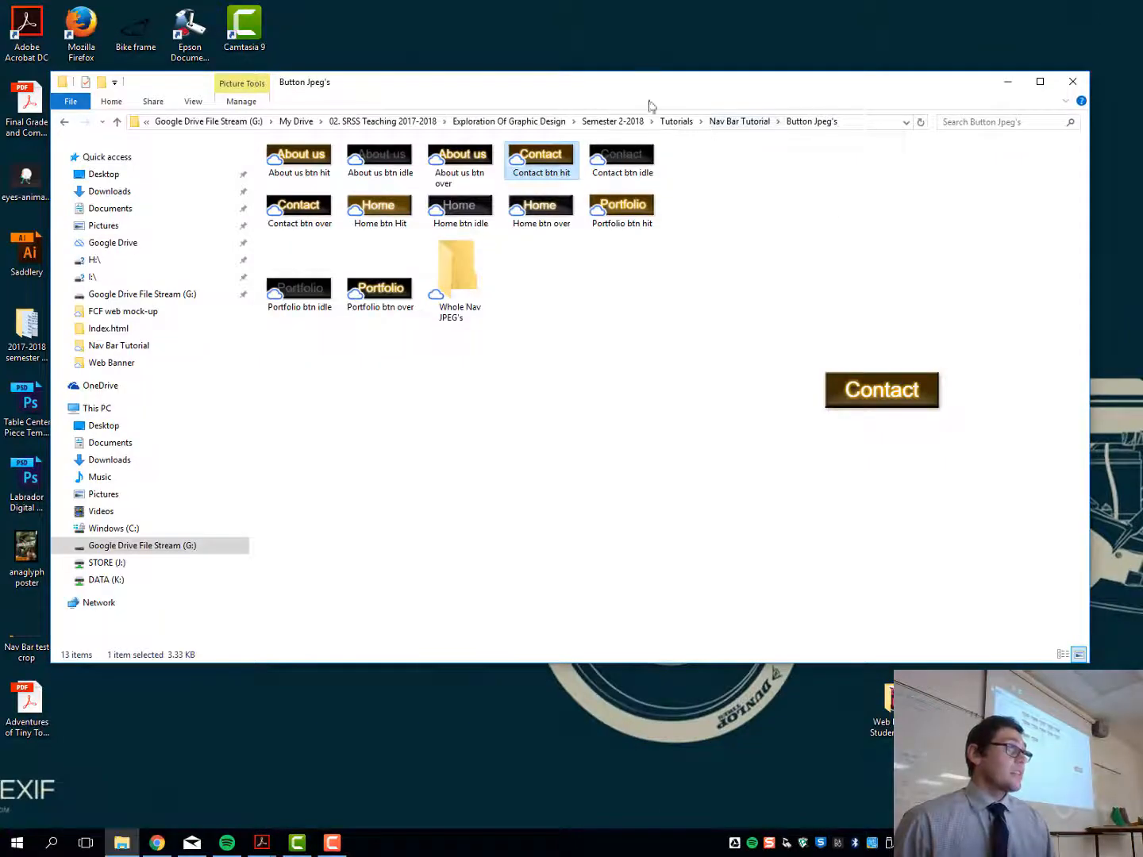
mouse_move(627, 86)
mouse_down()
mouse_move(668, 94)
mouse_move(644, 94)
mouse_up()
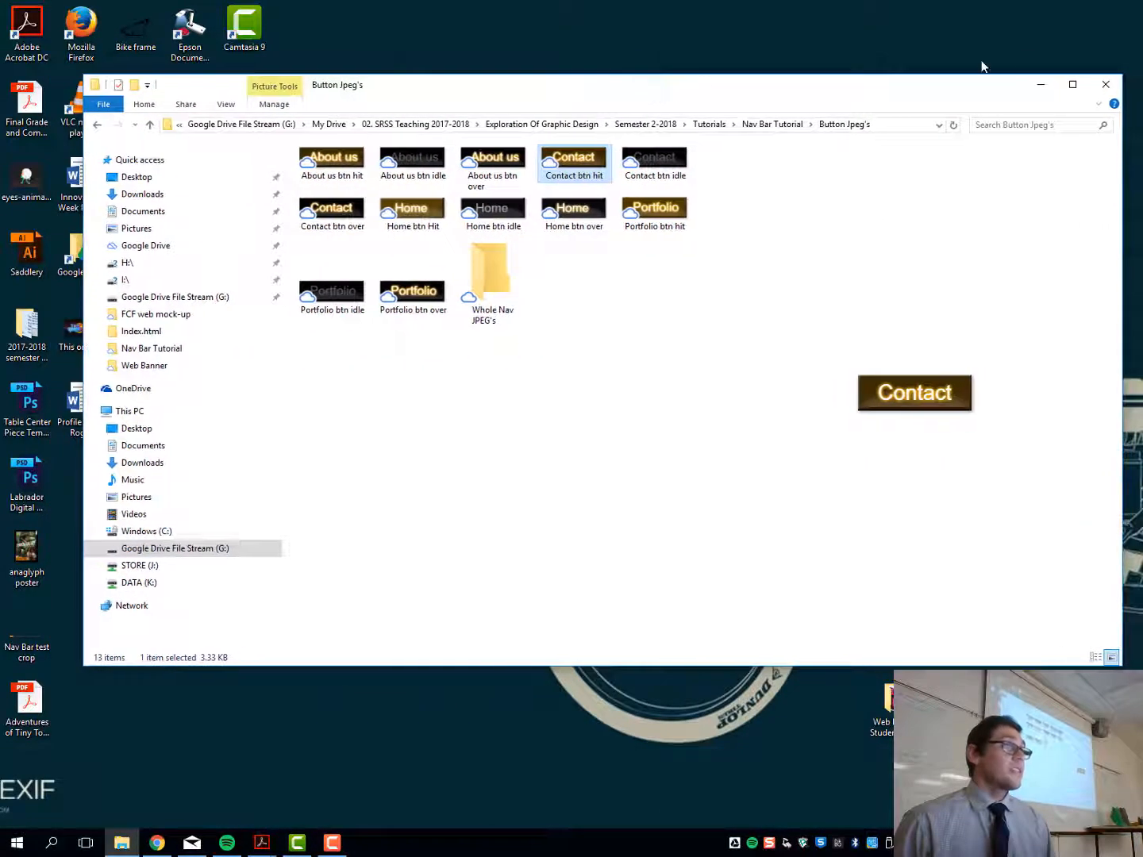
click(1073, 84)
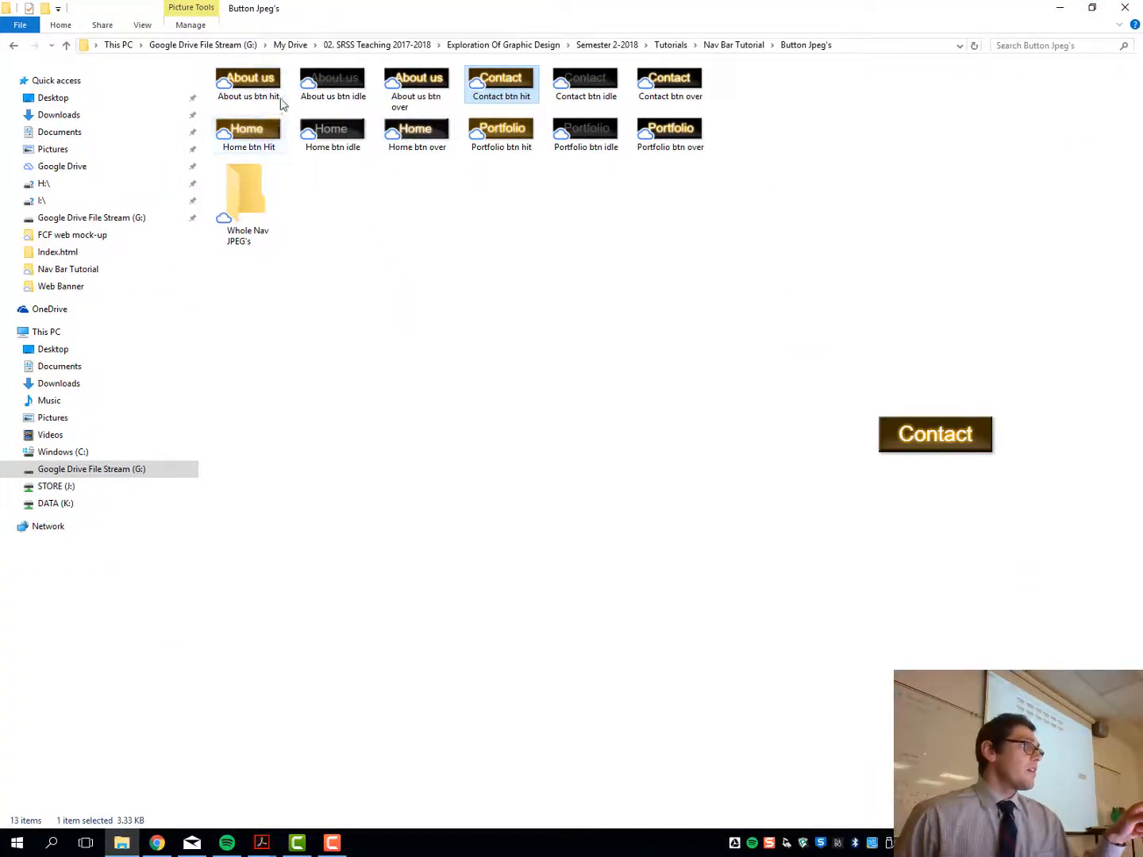
click(260, 89)
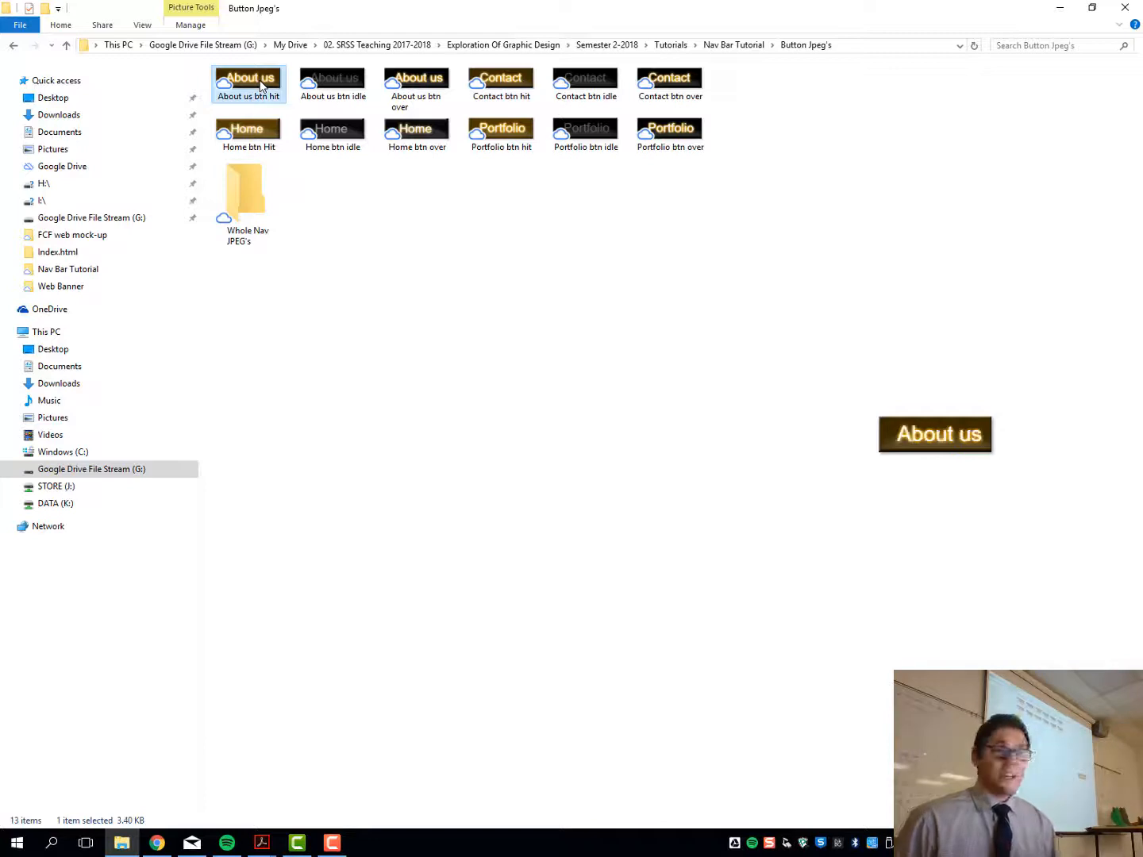
click(349, 87)
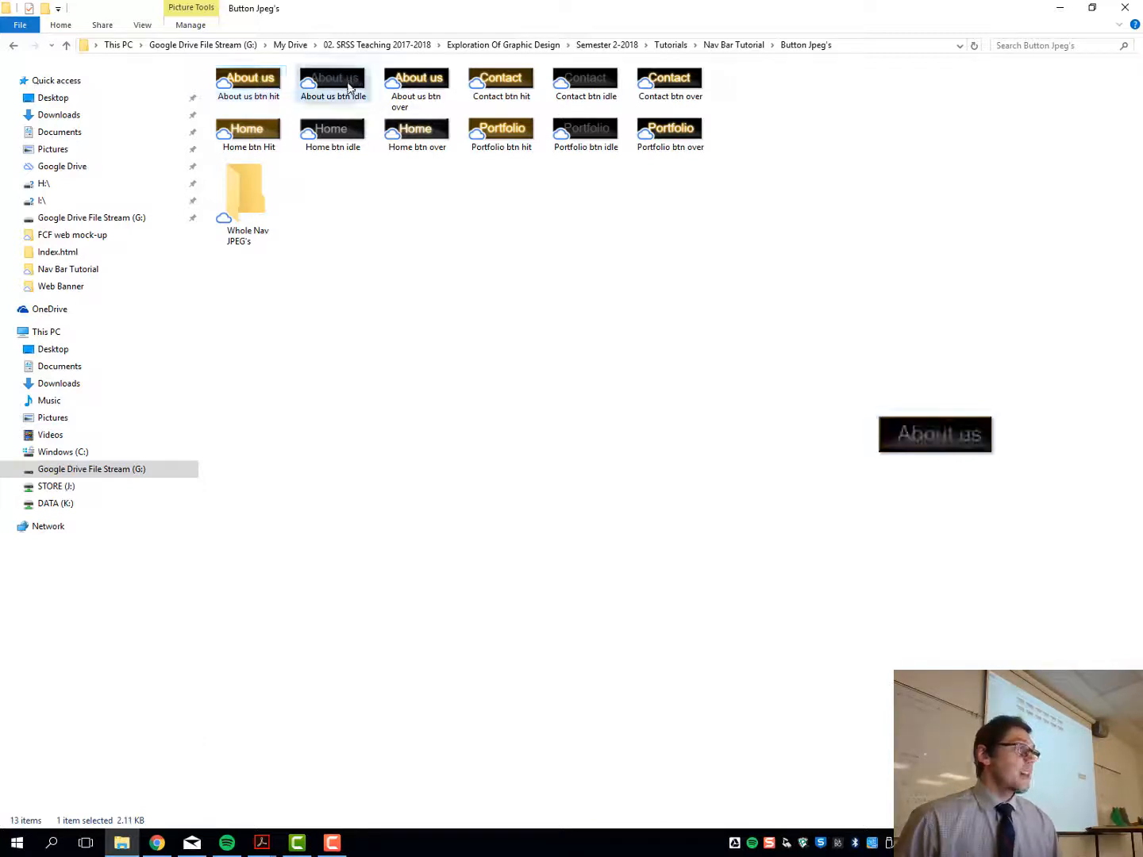
click(433, 87)
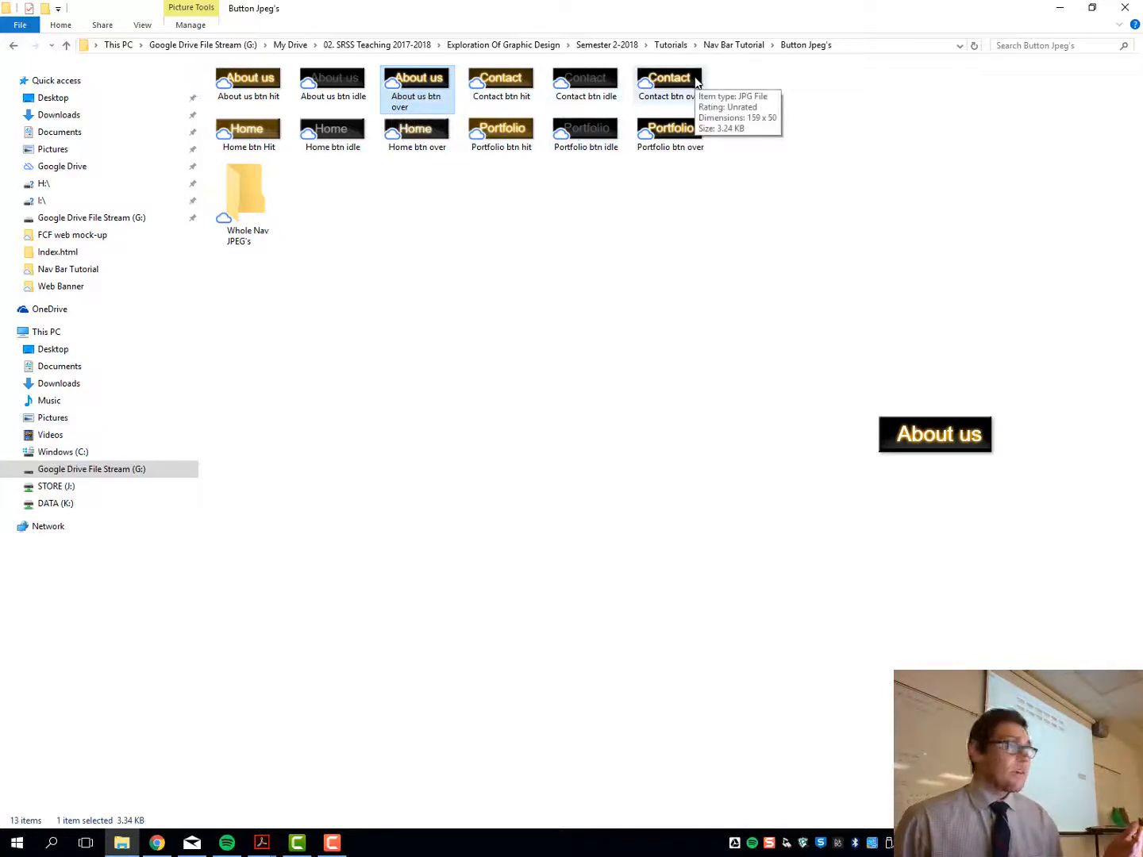
Step: View the Nav Bar Hit Buttons image in the Whole Nav JPEG's folder, then close it and minimize the folder window
click(241, 197)
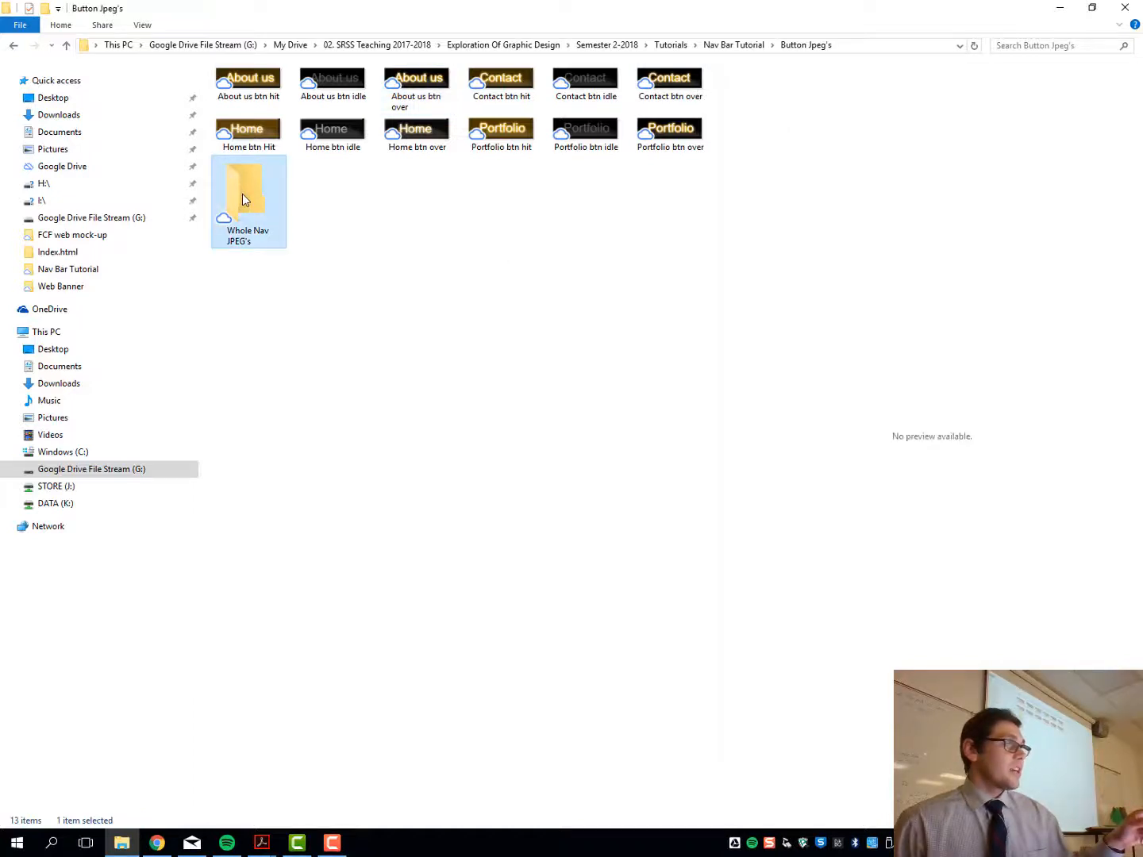
double_click(244, 199)
click(269, 135)
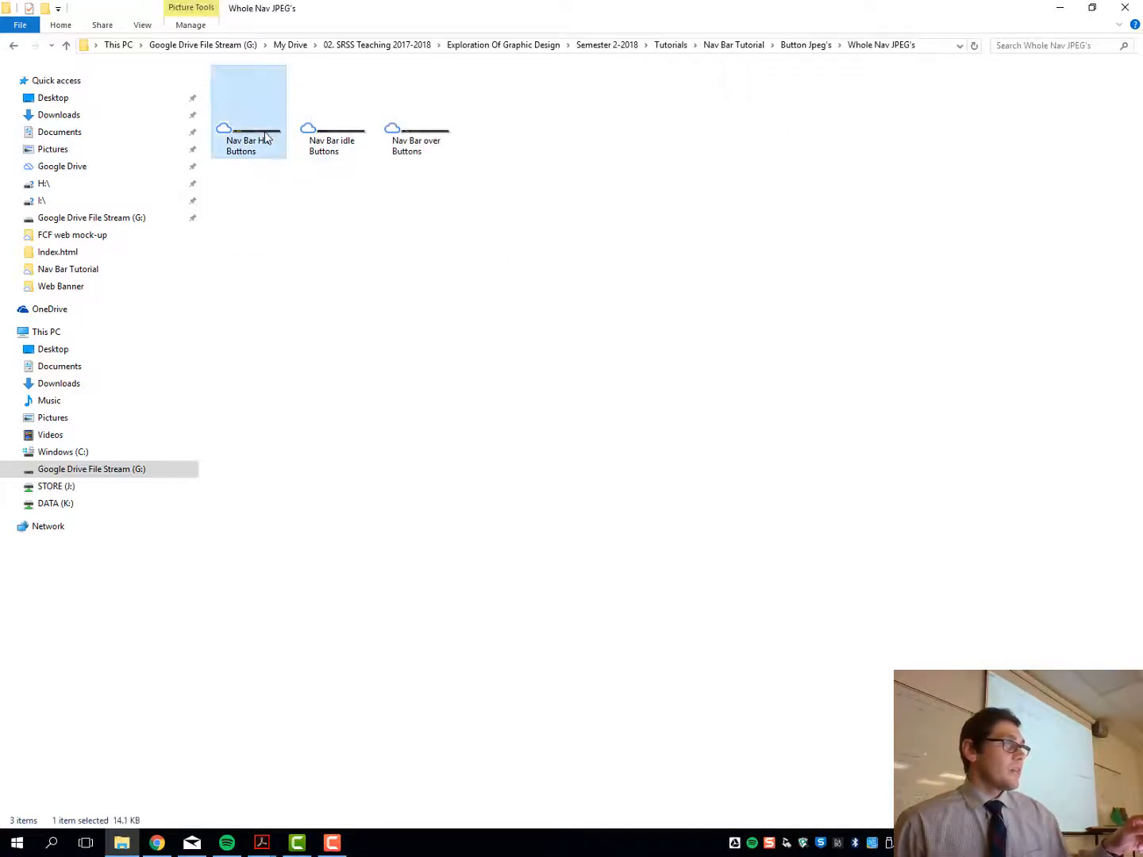
double_click(266, 137)
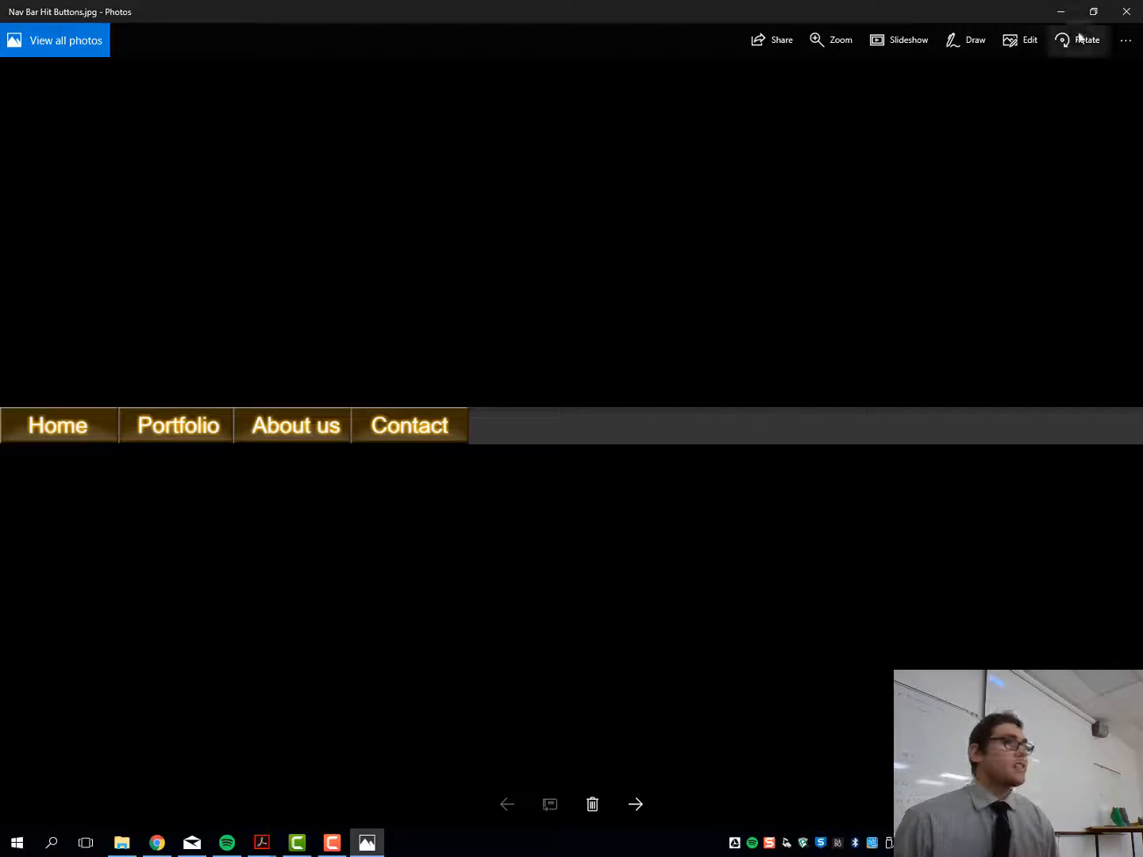
click(1125, 11)
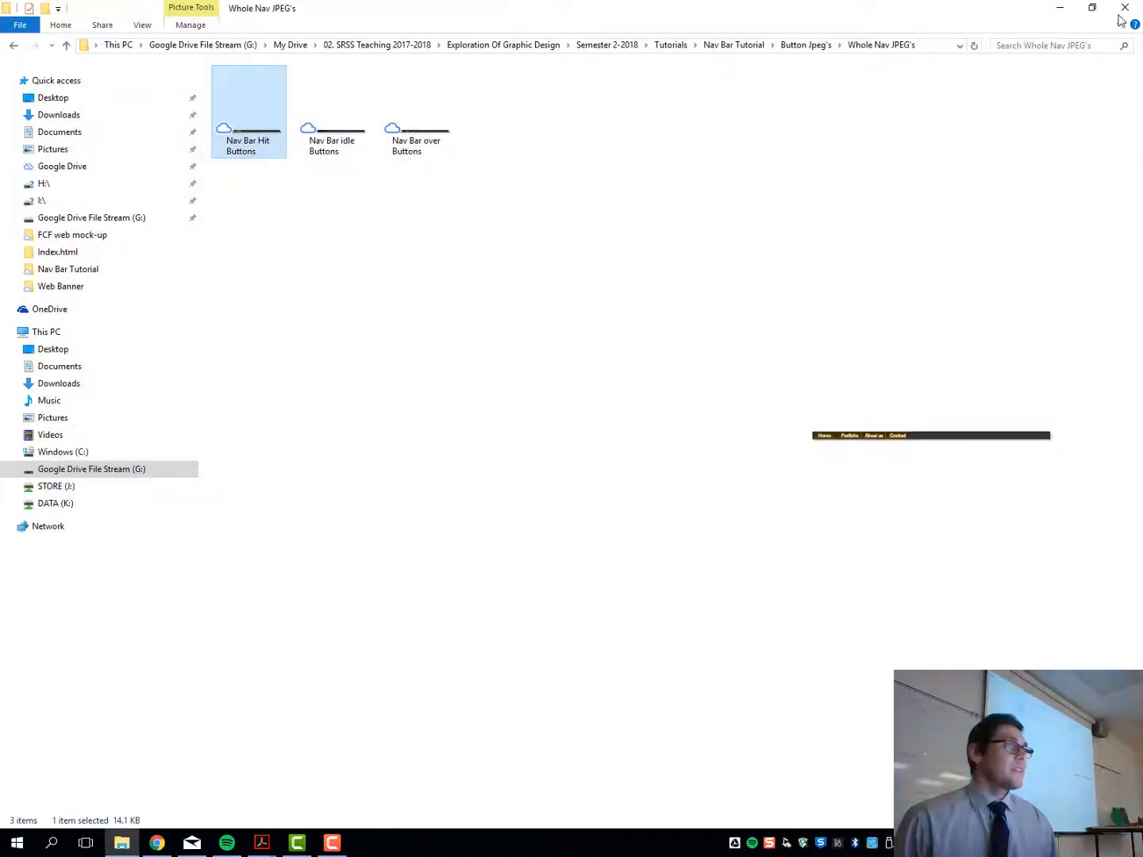
click(1059, 8)
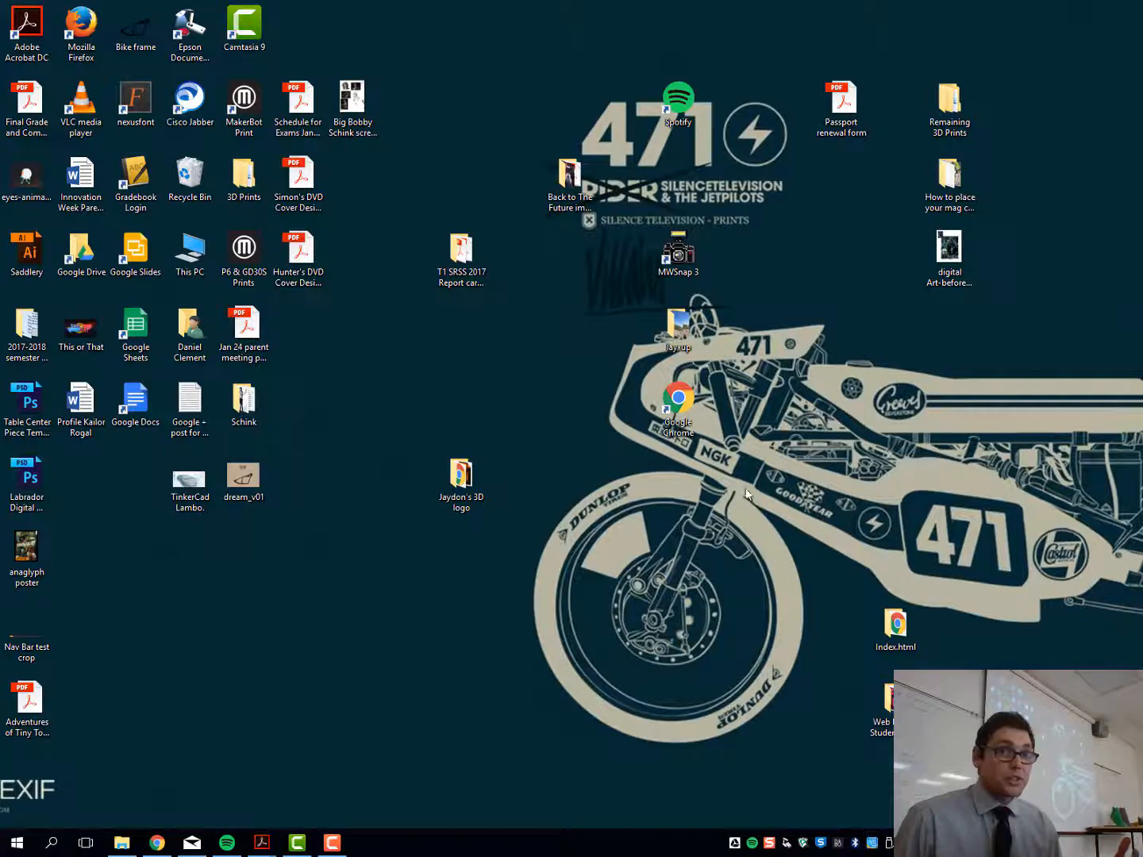
Step: Return to Pixlr Editor in Chrome and close the Nav Bar tutorial video file image
click(159, 842)
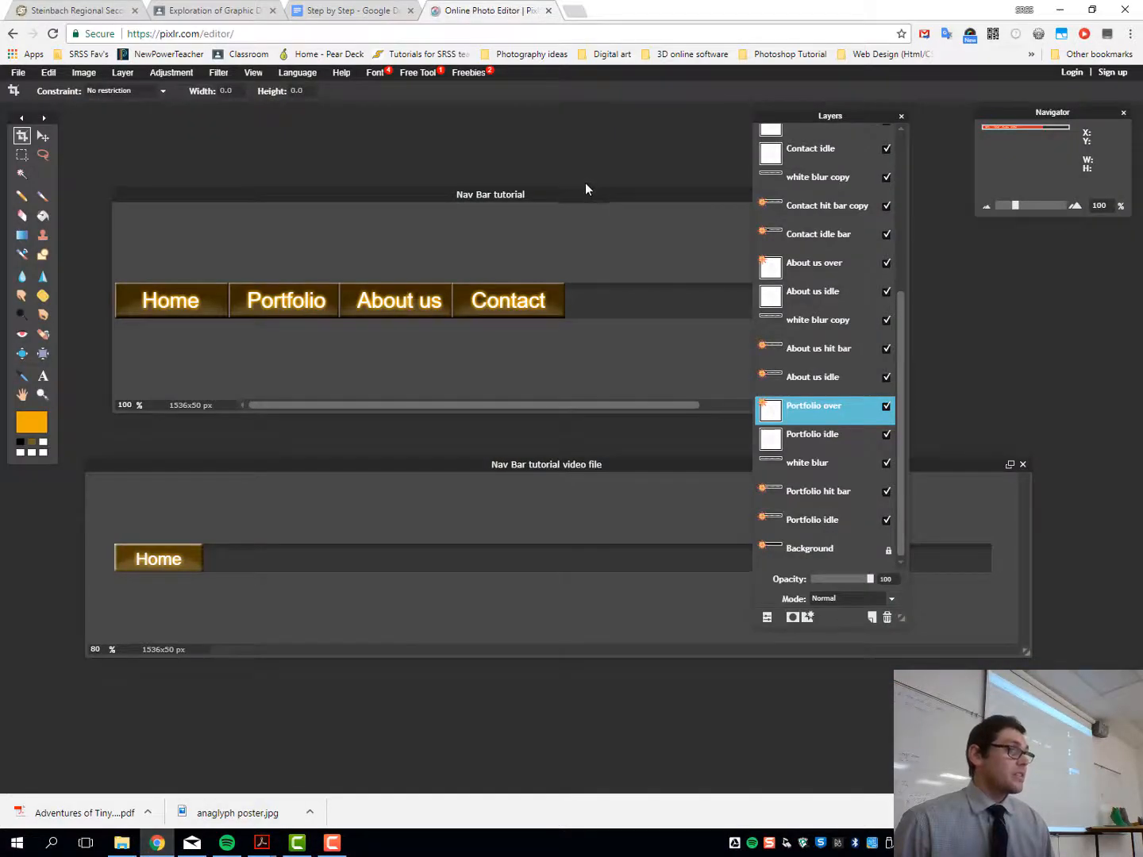
mouse_move(561, 198)
mouse_down()
mouse_move(549, 242)
mouse_move(561, 221)
mouse_up()
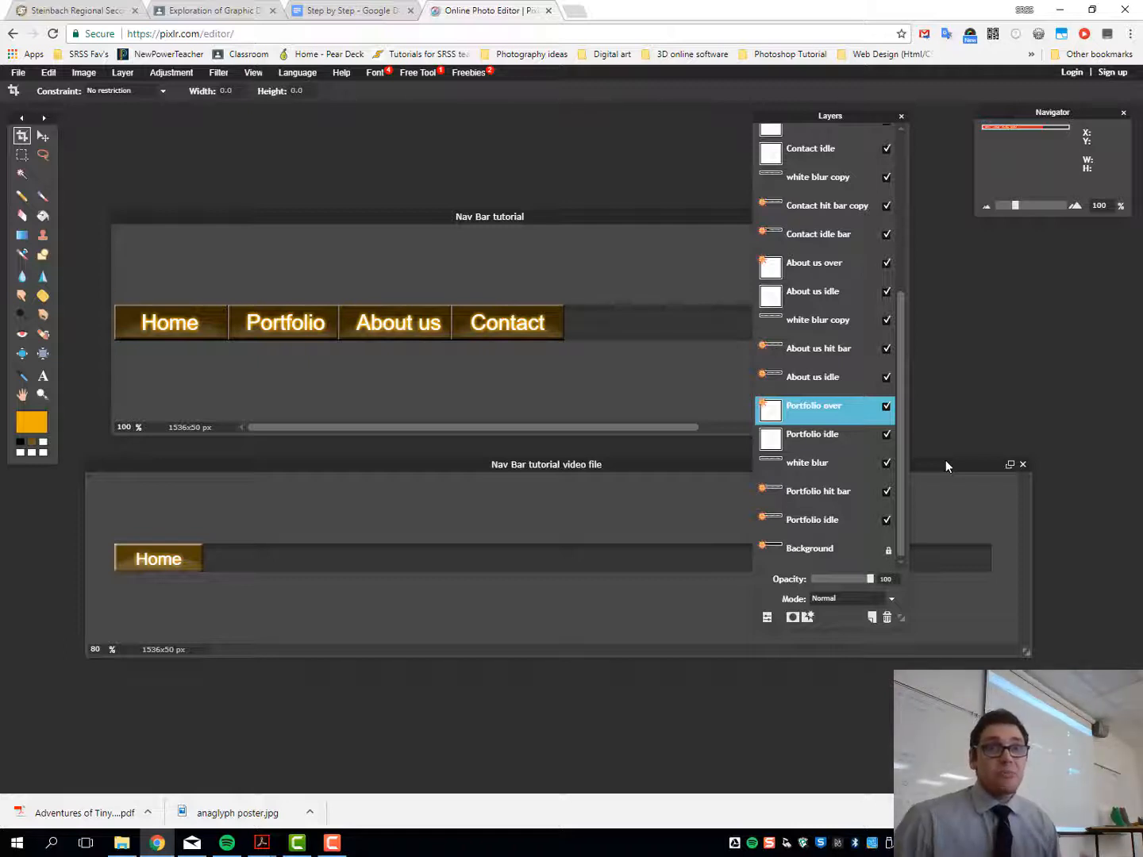
drag(981, 468, 1016, 476)
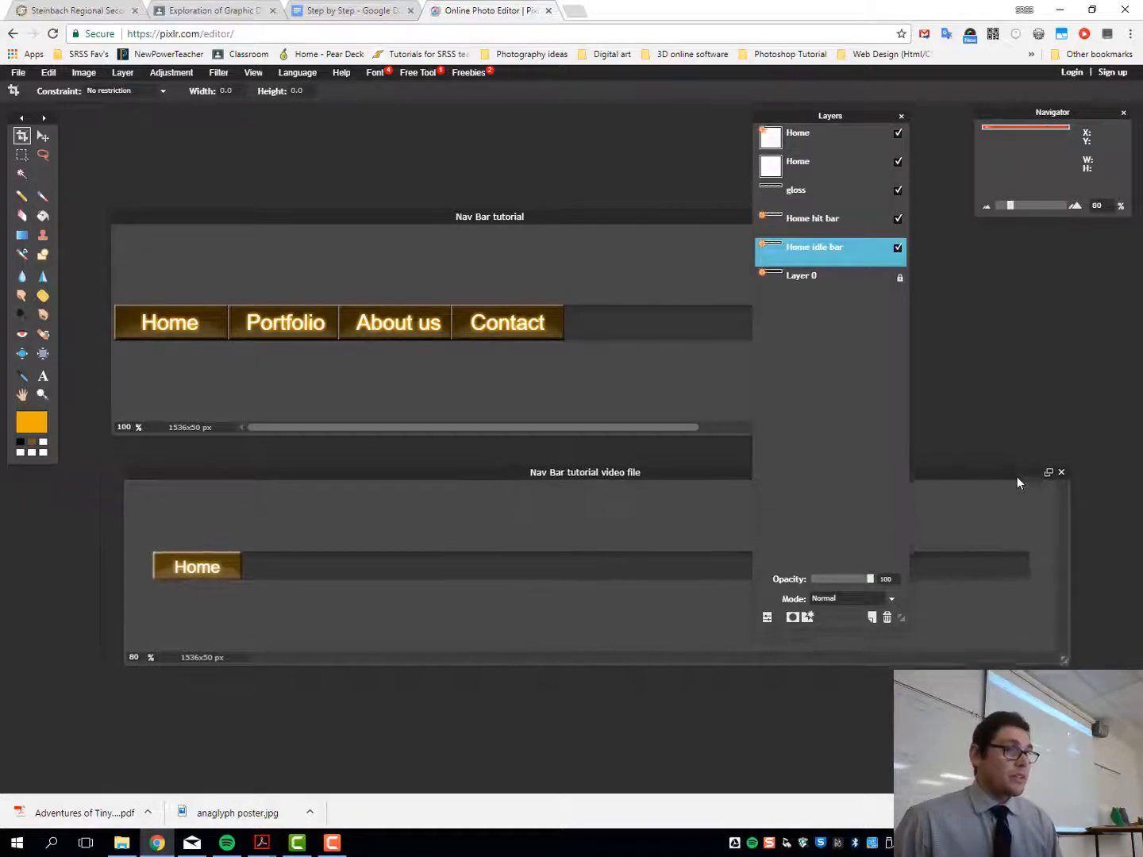
click(1064, 475)
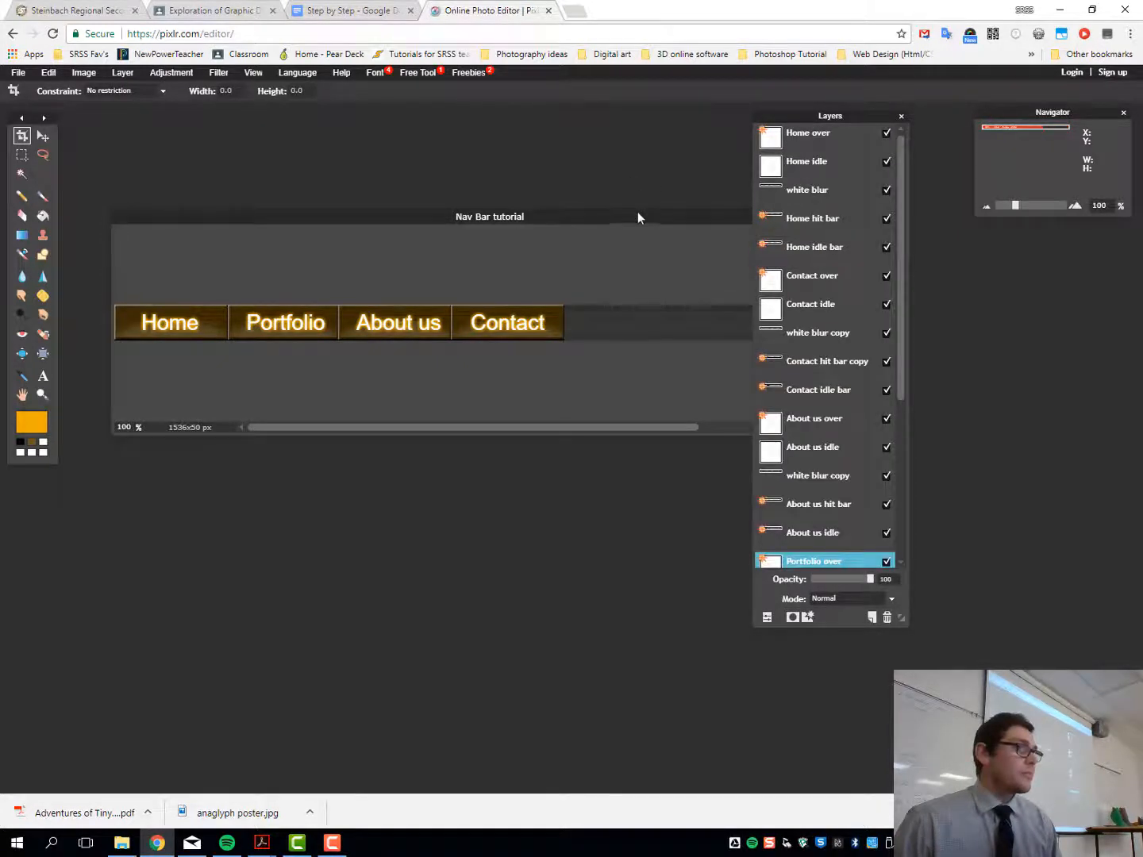
Step: Reposition the Nav Bar tutorial window and zoom out to 68% so the full navigation bar fits inside it
drag(644, 216, 635, 247)
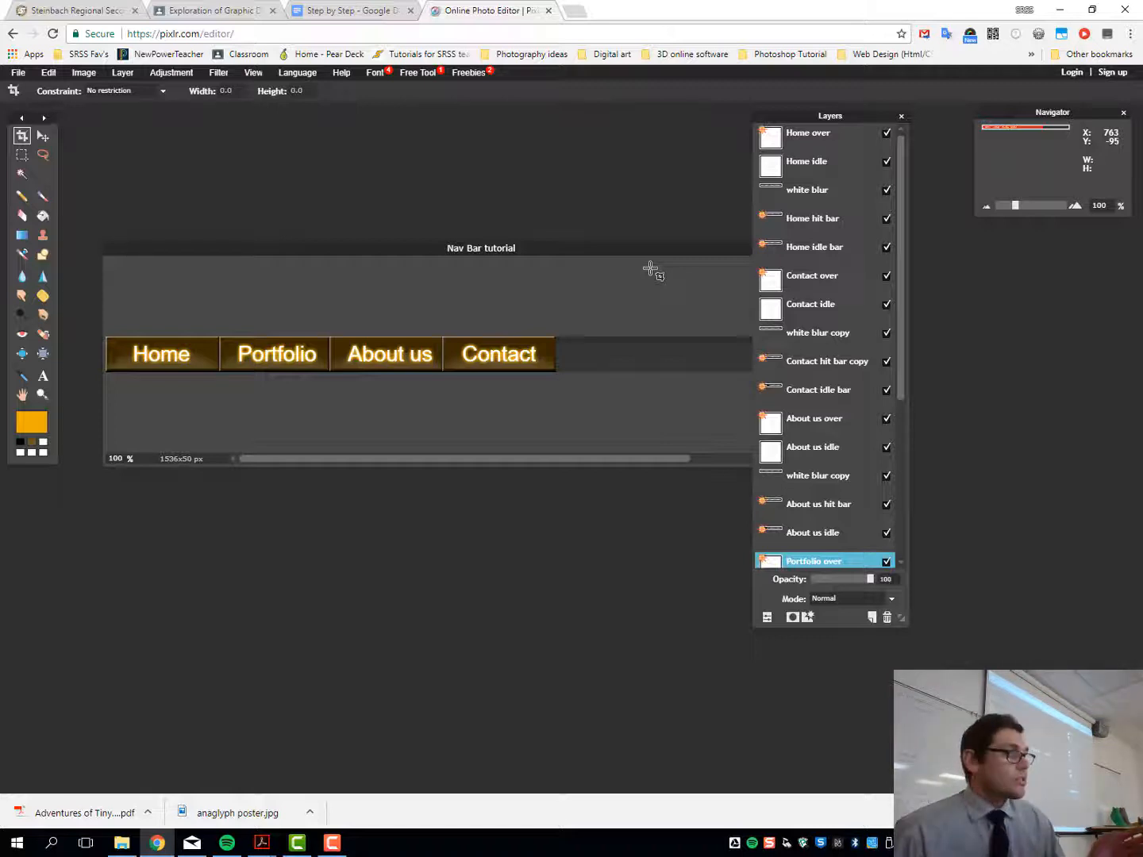
drag(394, 251, 438, 267)
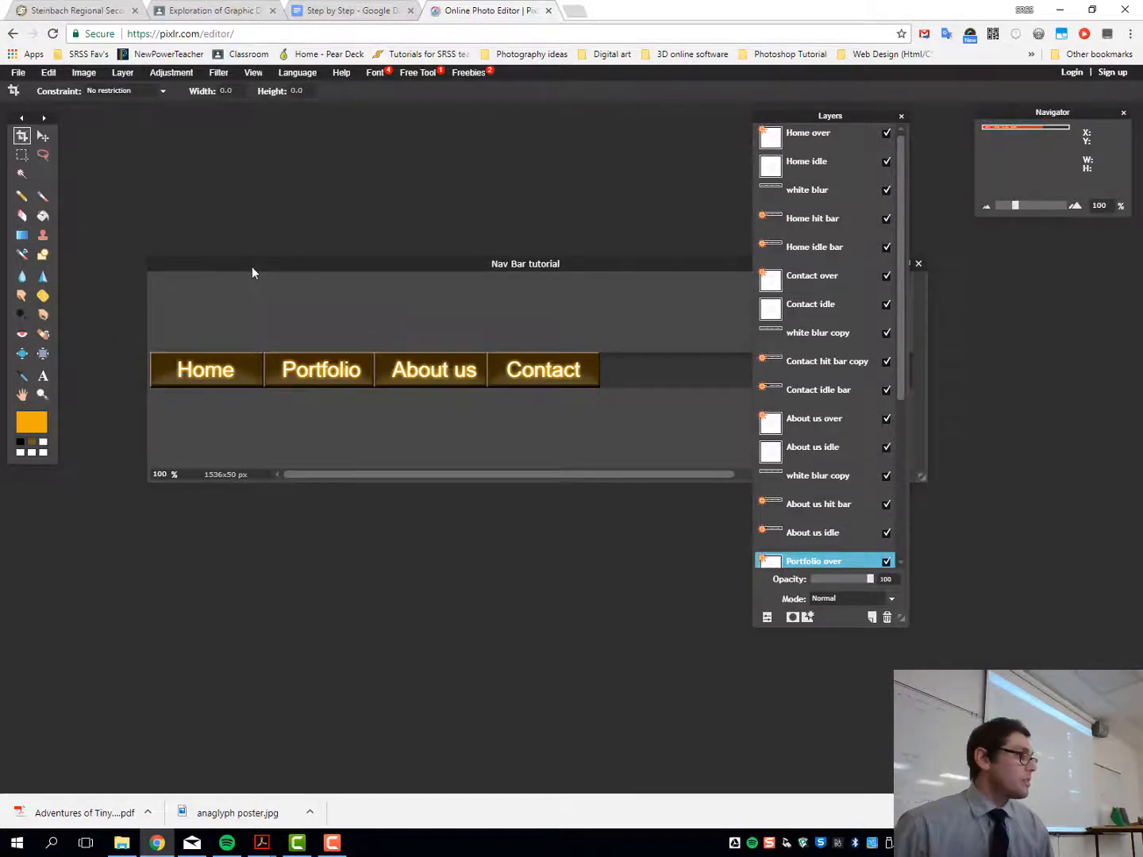
drag(252, 266, 312, 233)
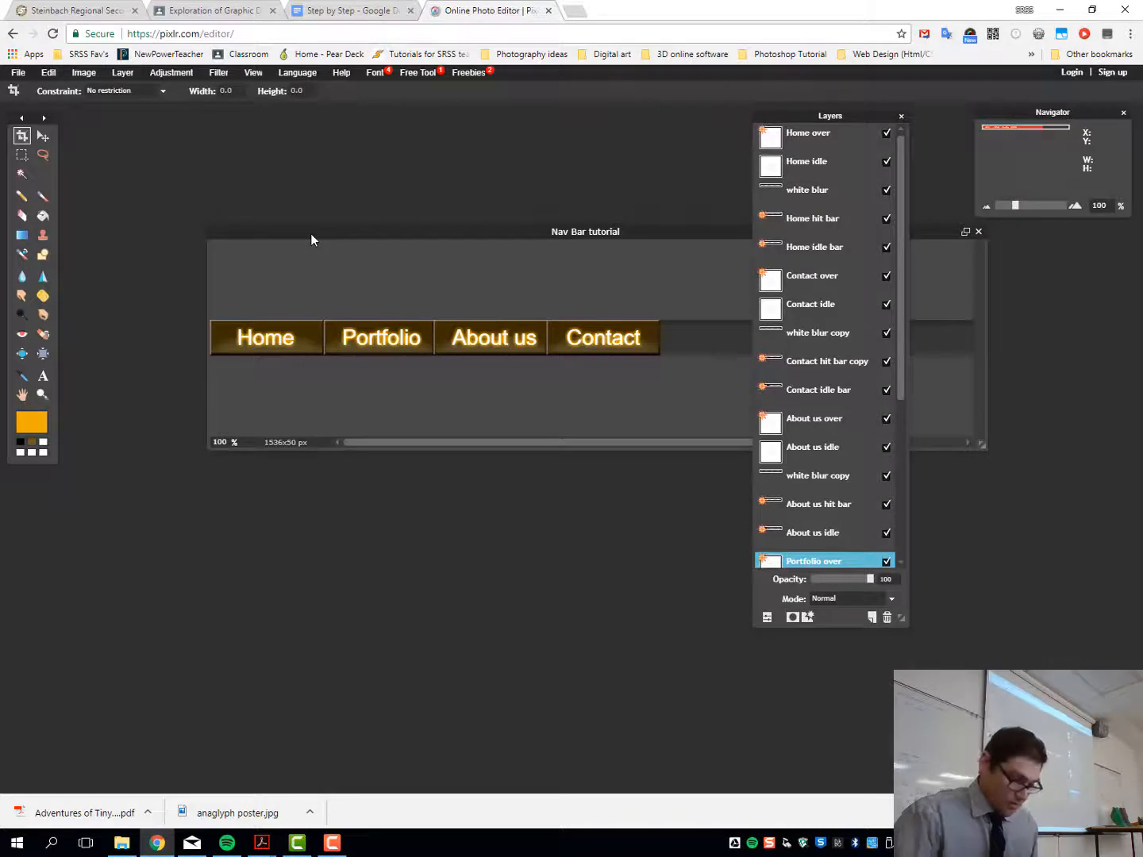
scroll(311, 233, down, 2)
scroll(311, 233, down, 1)
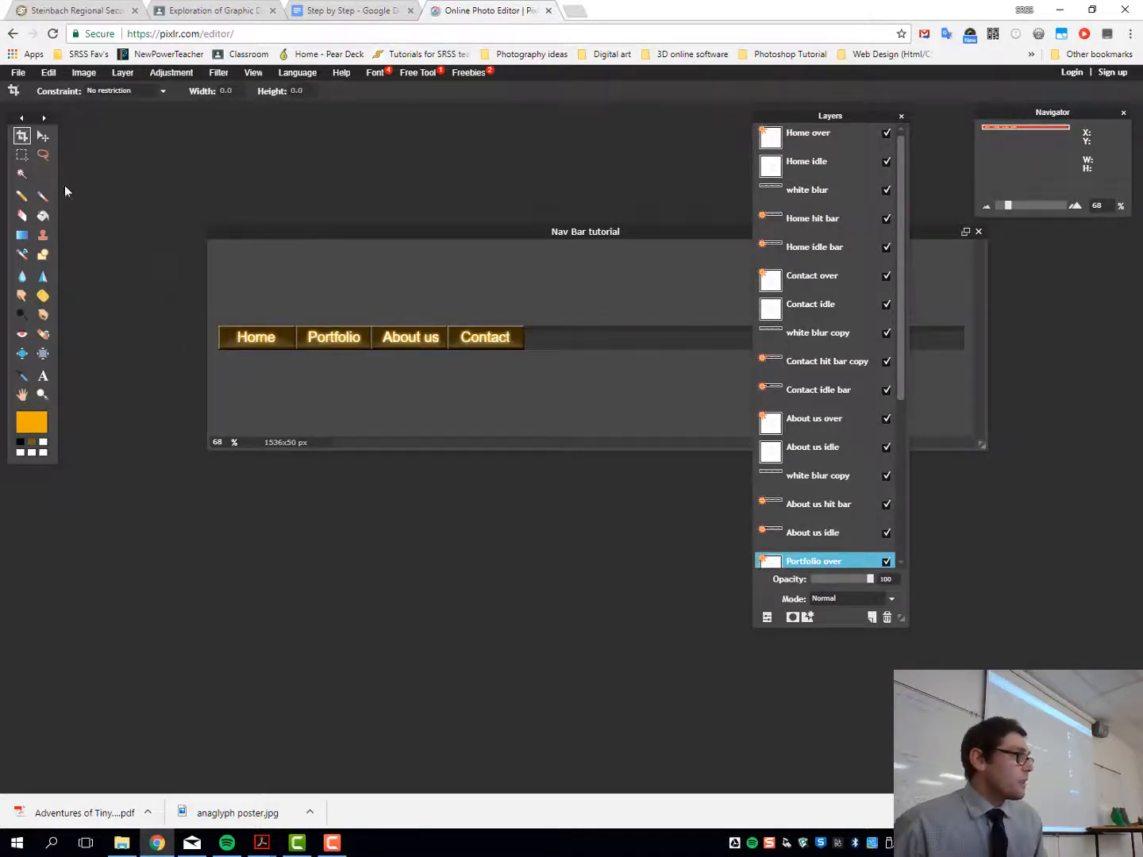
drag(223, 229, 178, 204)
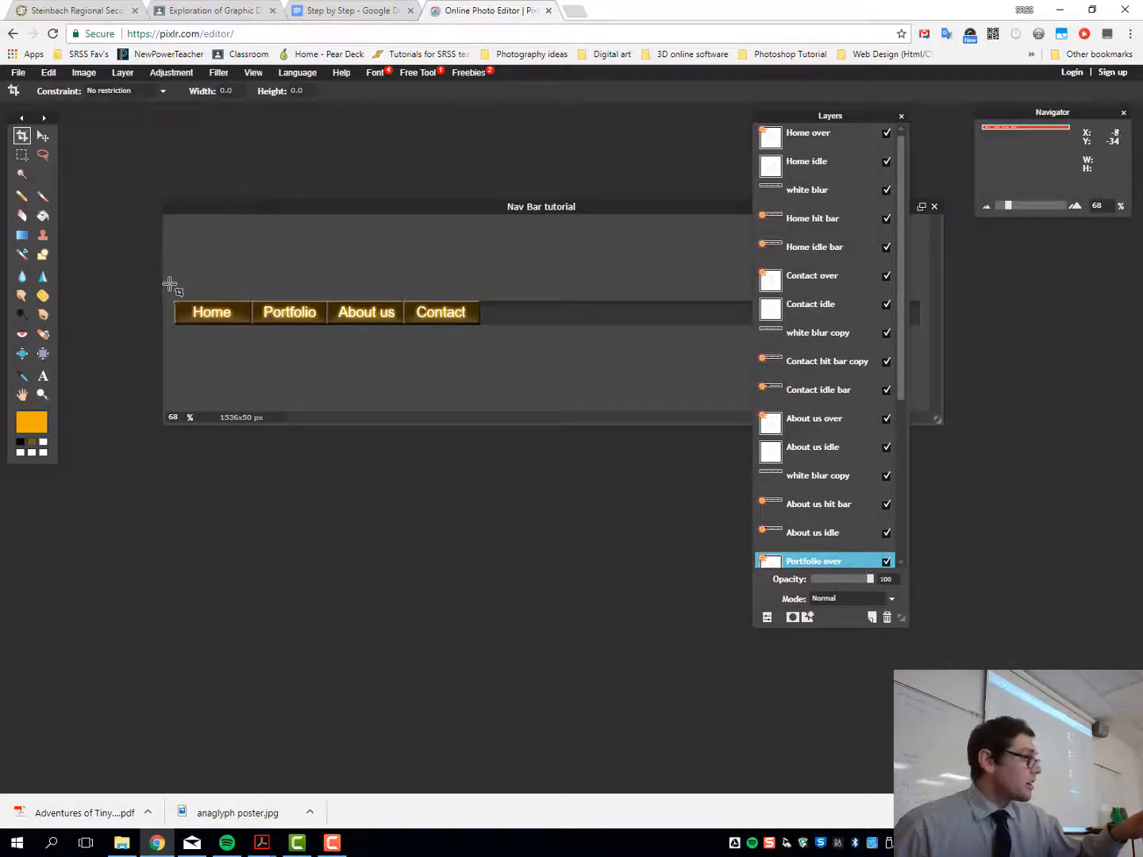
drag(171, 294, 272, 376)
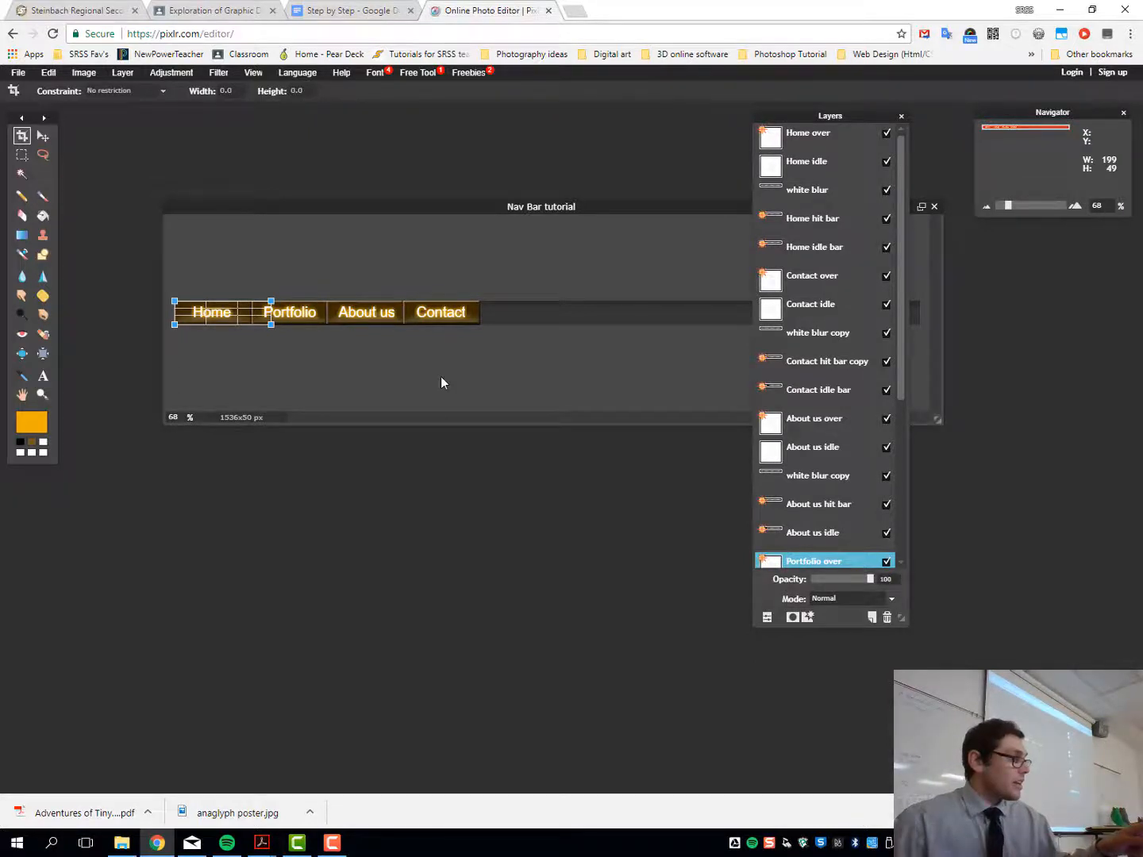
click(259, 338)
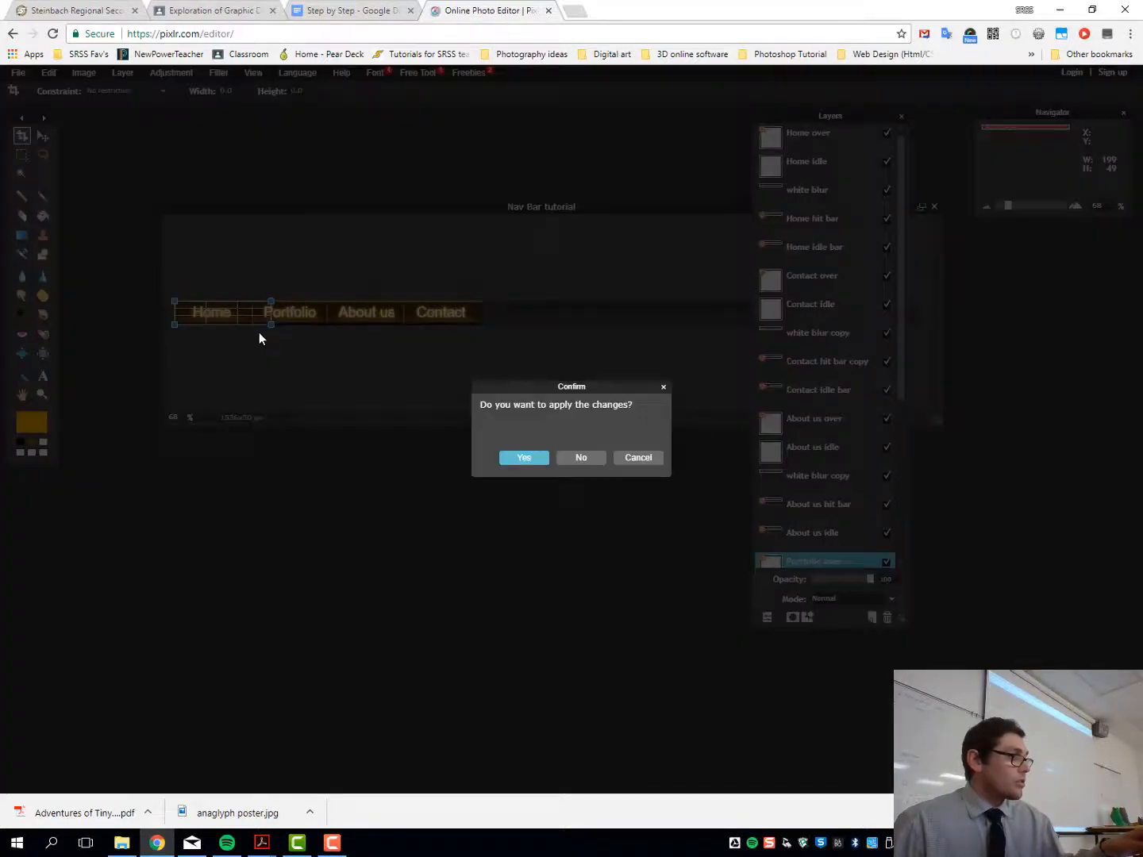
click(593, 460)
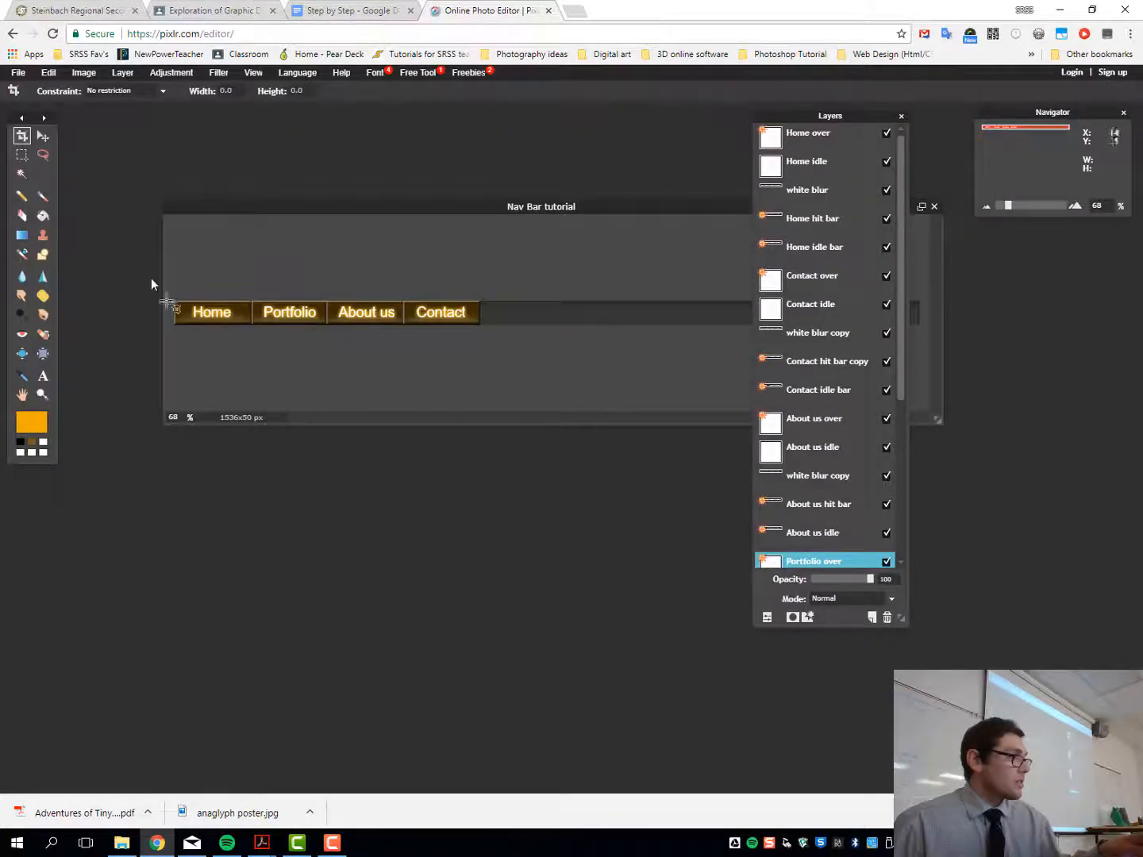
Step: Crop the navigation bar to the Home button plus a narrow strip of the Portfolio button, about 176 px wide
mouse_move(168, 284)
mouse_down()
mouse_move(199, 344)
mouse_move(270, 382)
mouse_up()
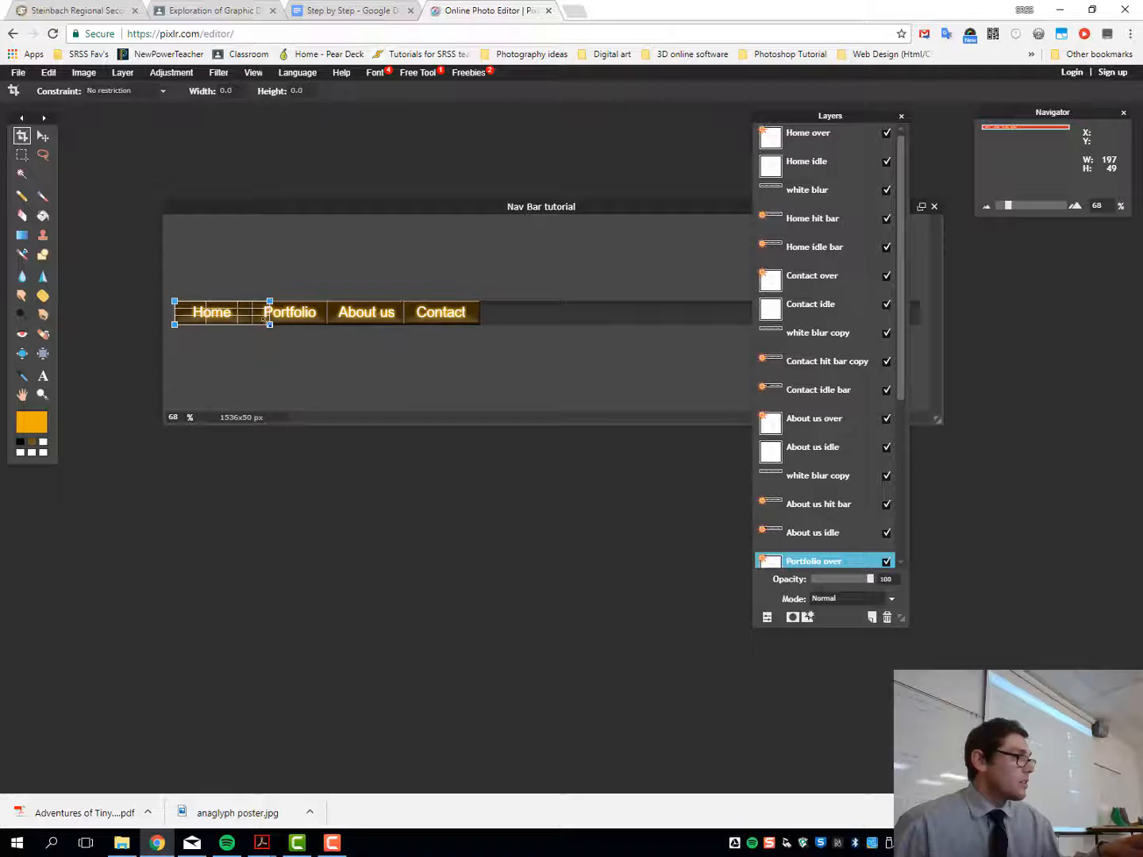
mouse_move(269, 326)
mouse_down()
mouse_move(248, 327)
mouse_move(297, 335)
mouse_move(247, 332)
mouse_move(251, 341)
mouse_up()
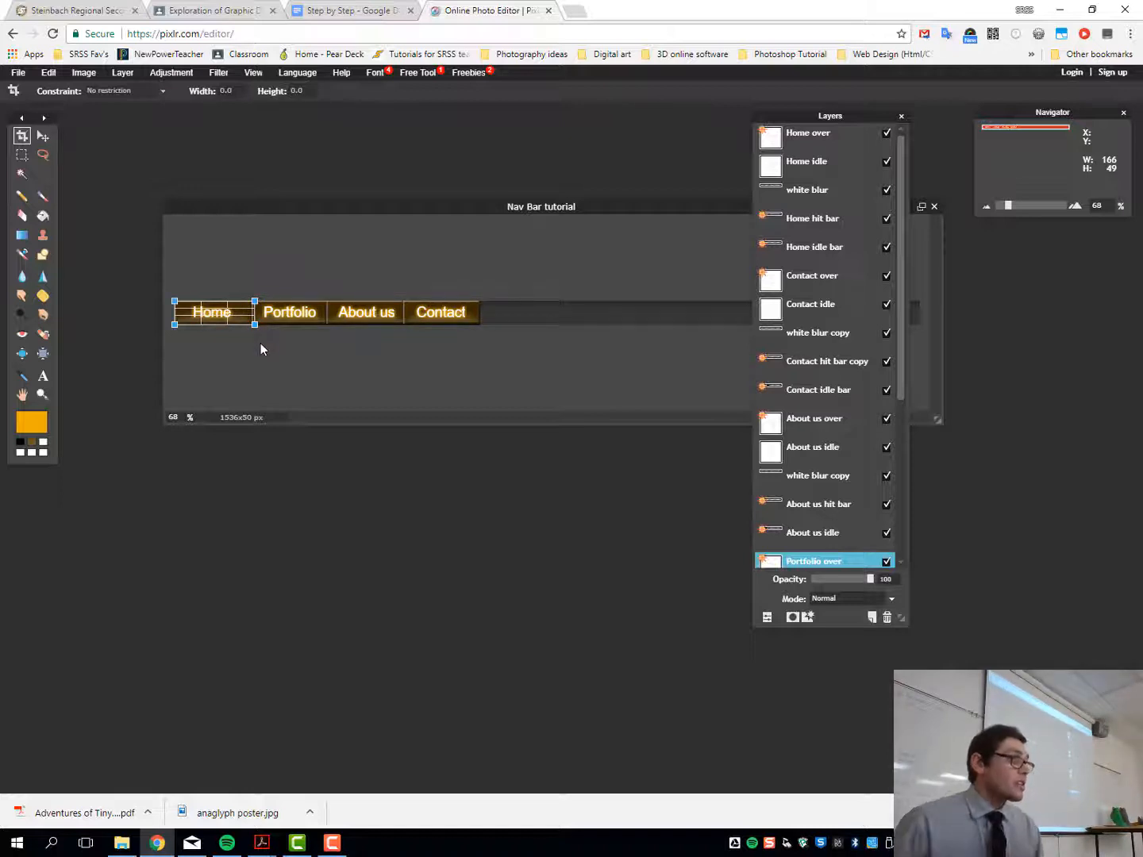
drag(254, 325, 259, 336)
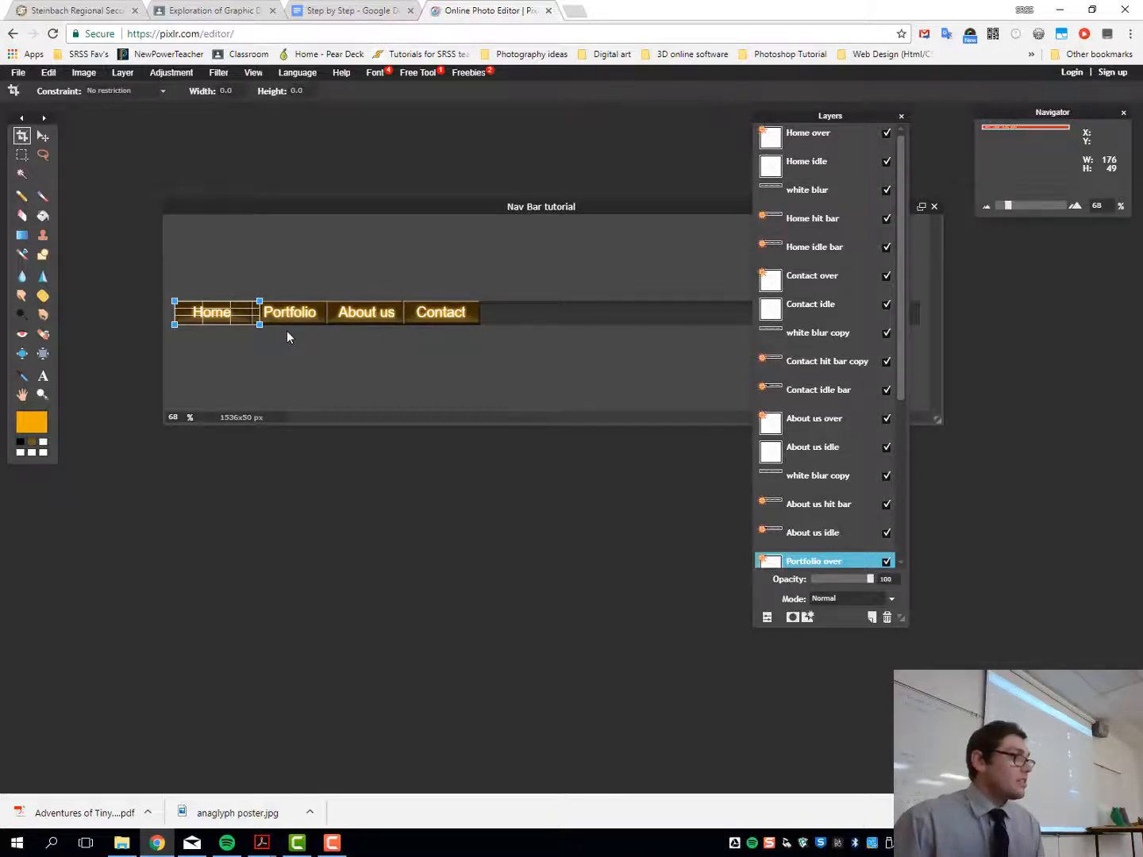
key(Return)
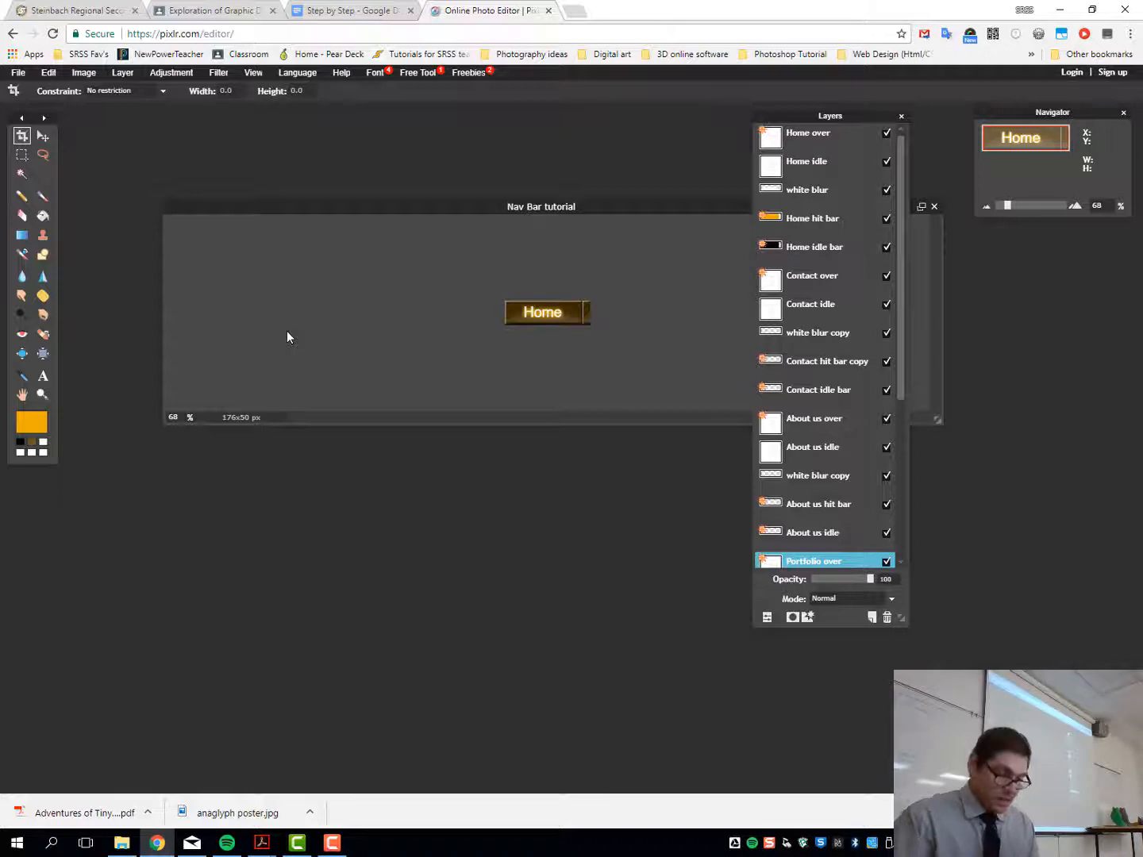
Step: Crop away the remaining Portfolio strip so the image is 160 x 50 px around the Home button
scroll(287, 331, up, 6)
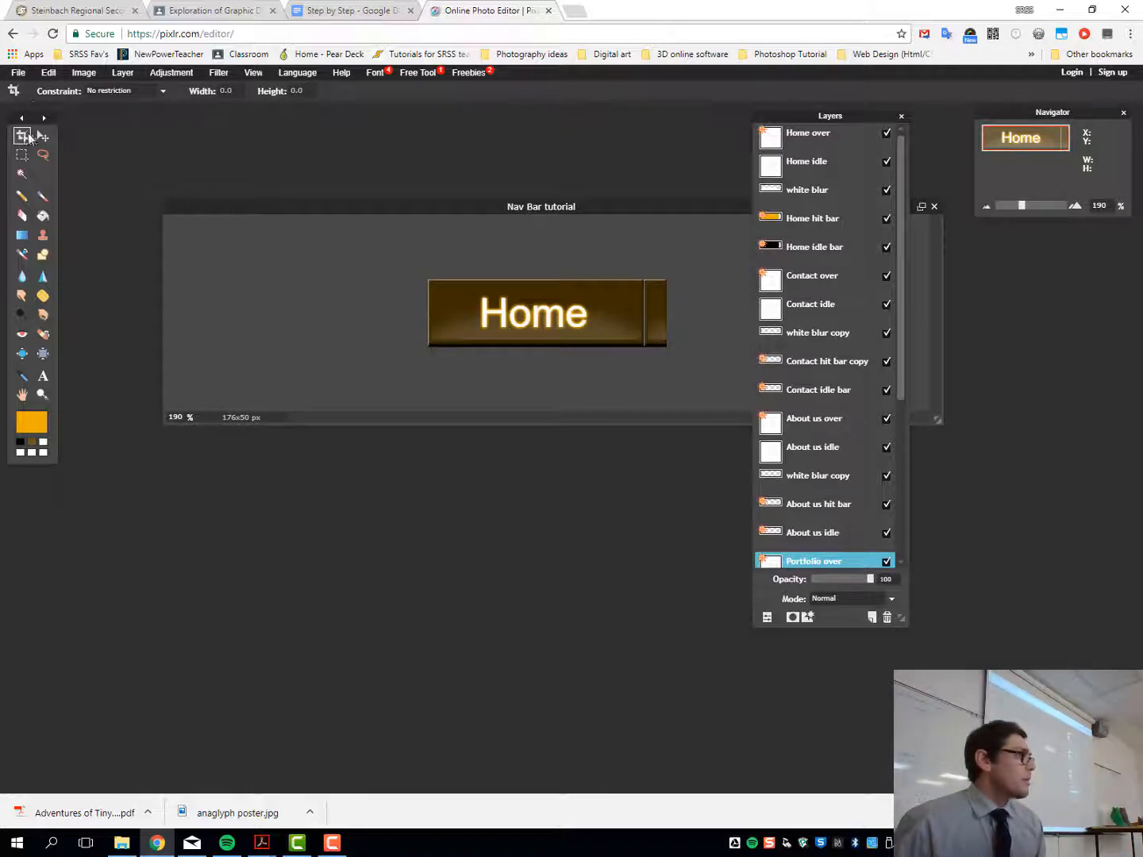
mouse_move(428, 279)
mouse_down()
mouse_move(510, 375)
mouse_move(646, 425)
mouse_up()
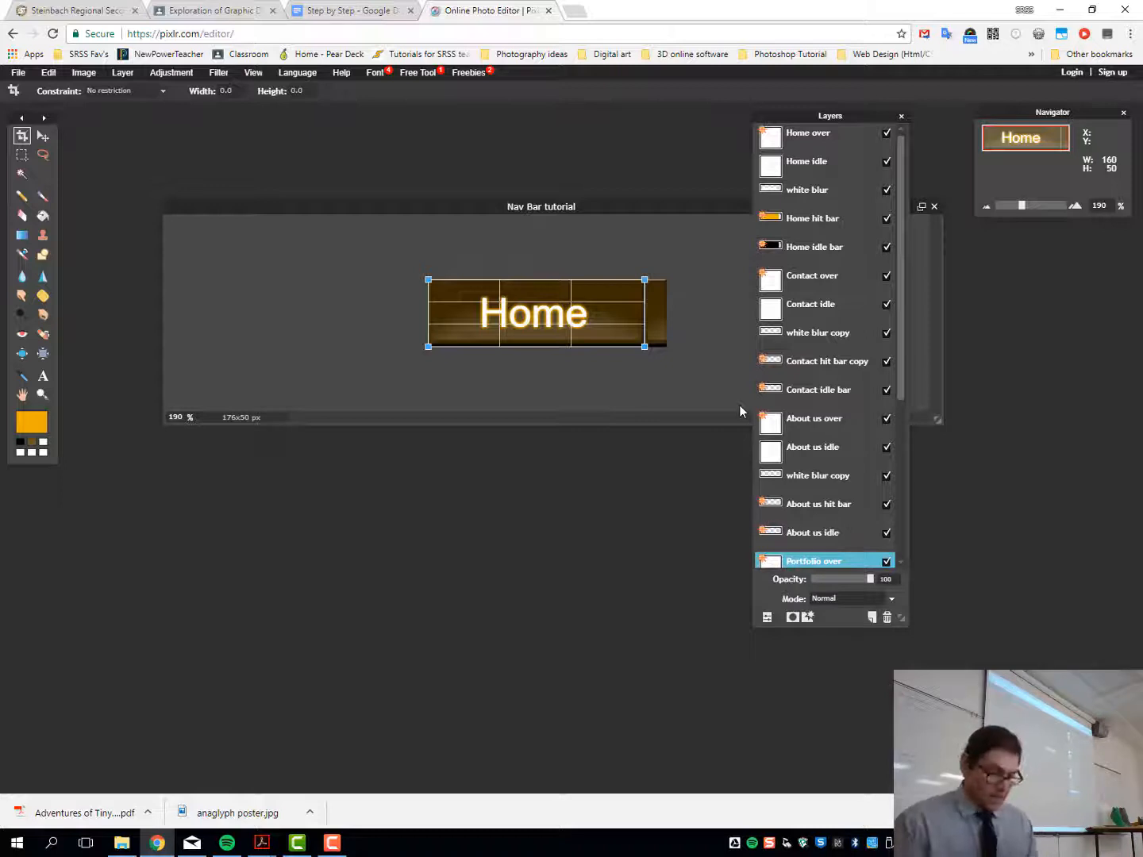
key(Return)
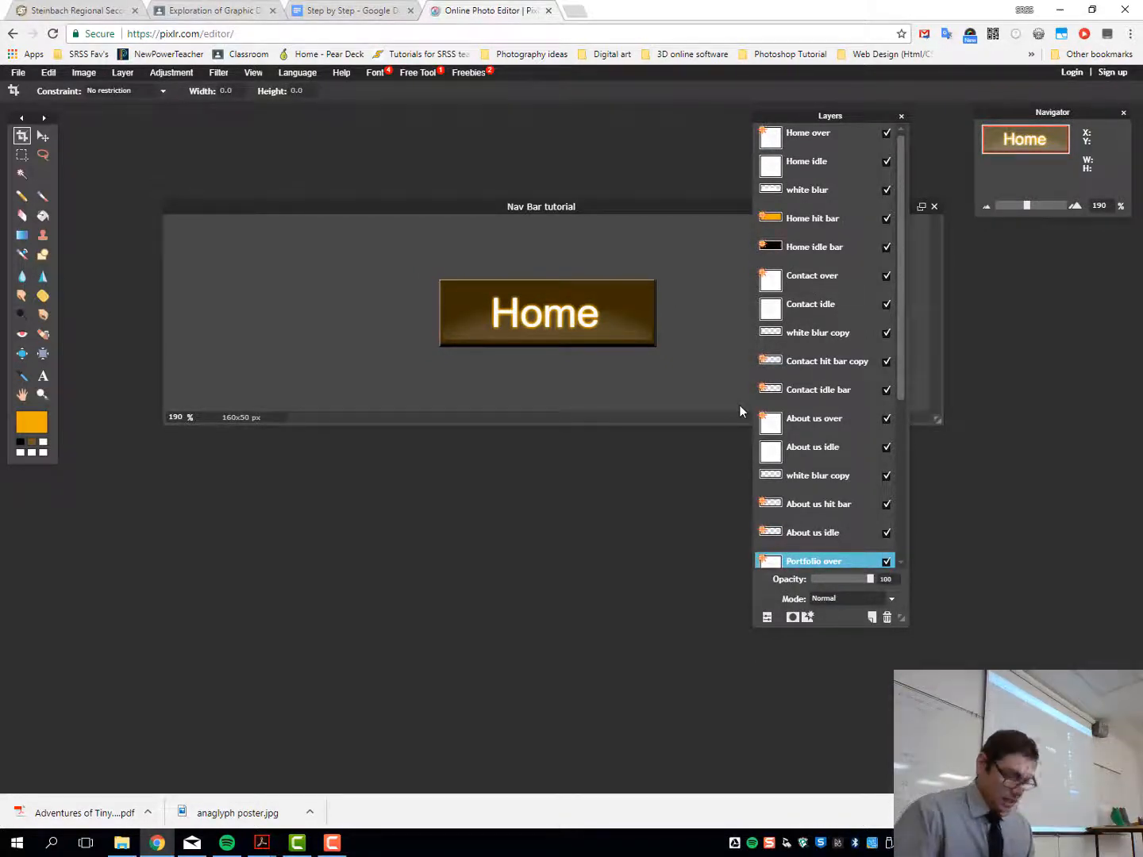
Step: Crop the Home button image once more to trim its edge, giving 159 x 50 px
scroll(739, 405, up, 4)
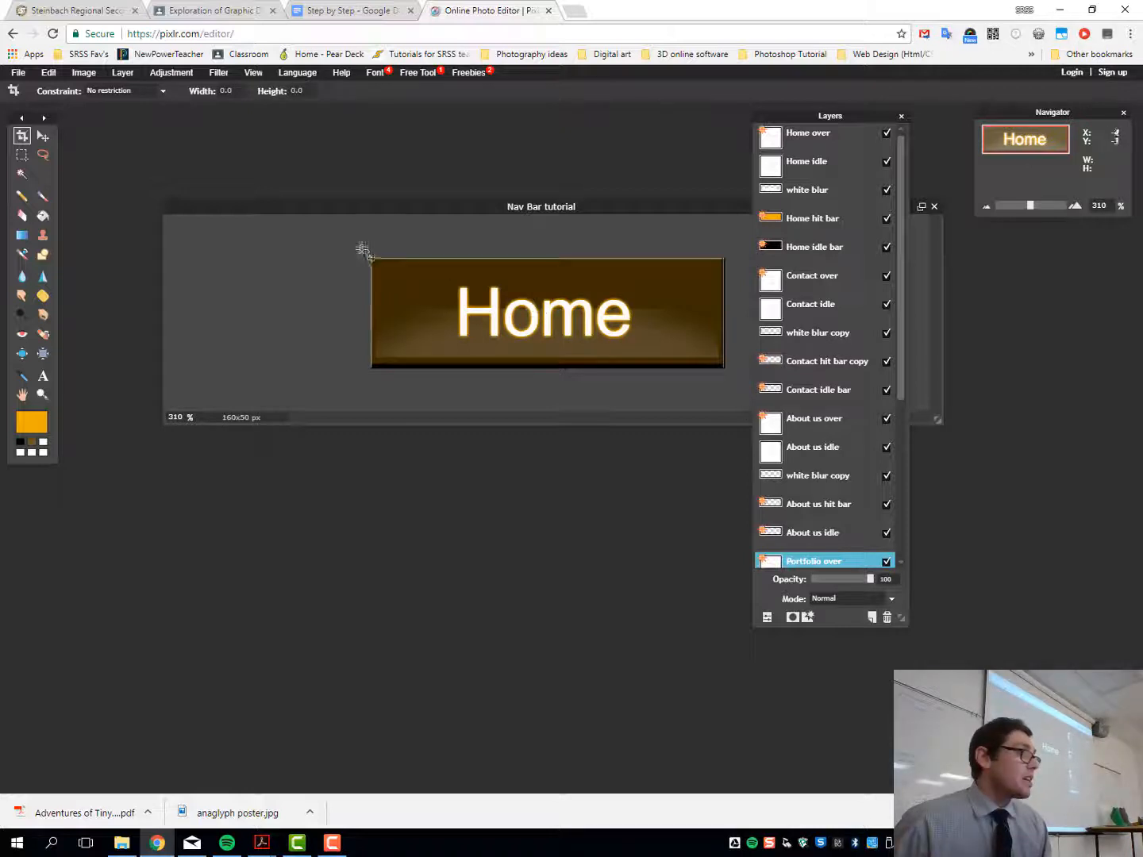
drag(361, 250, 738, 434)
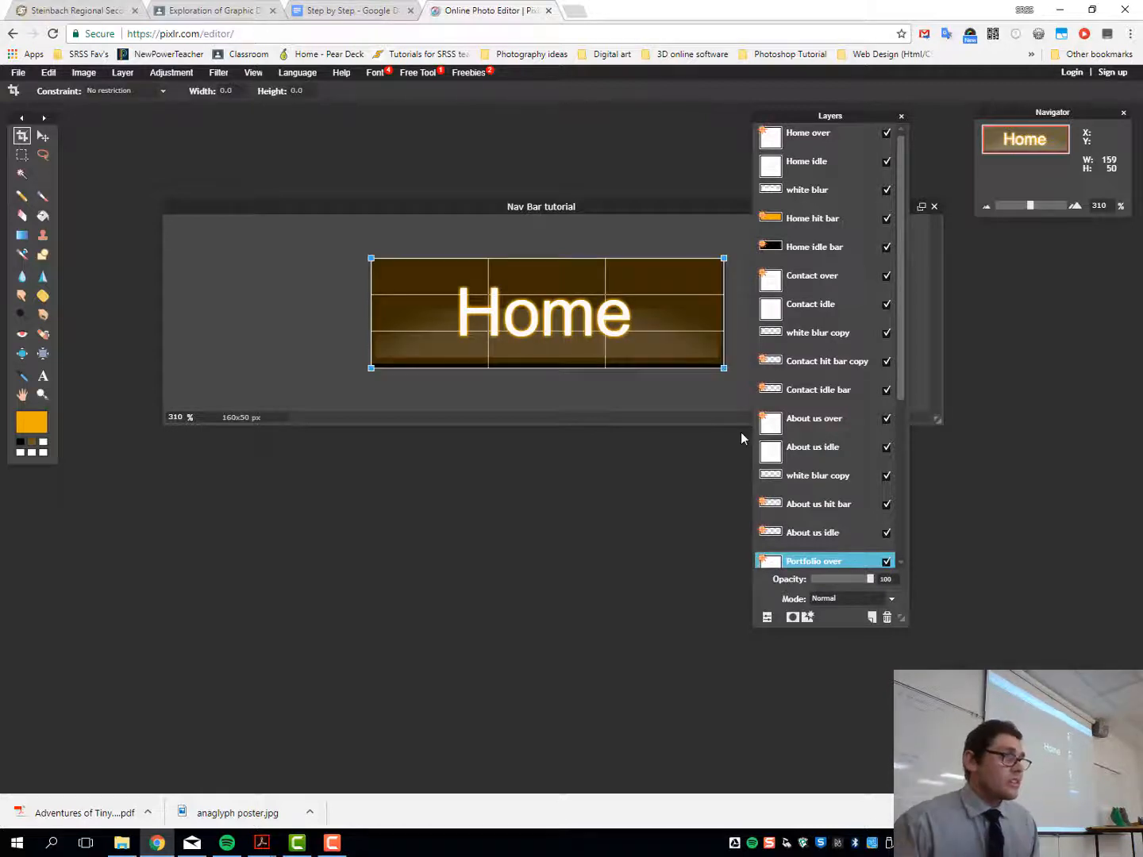
key(Return)
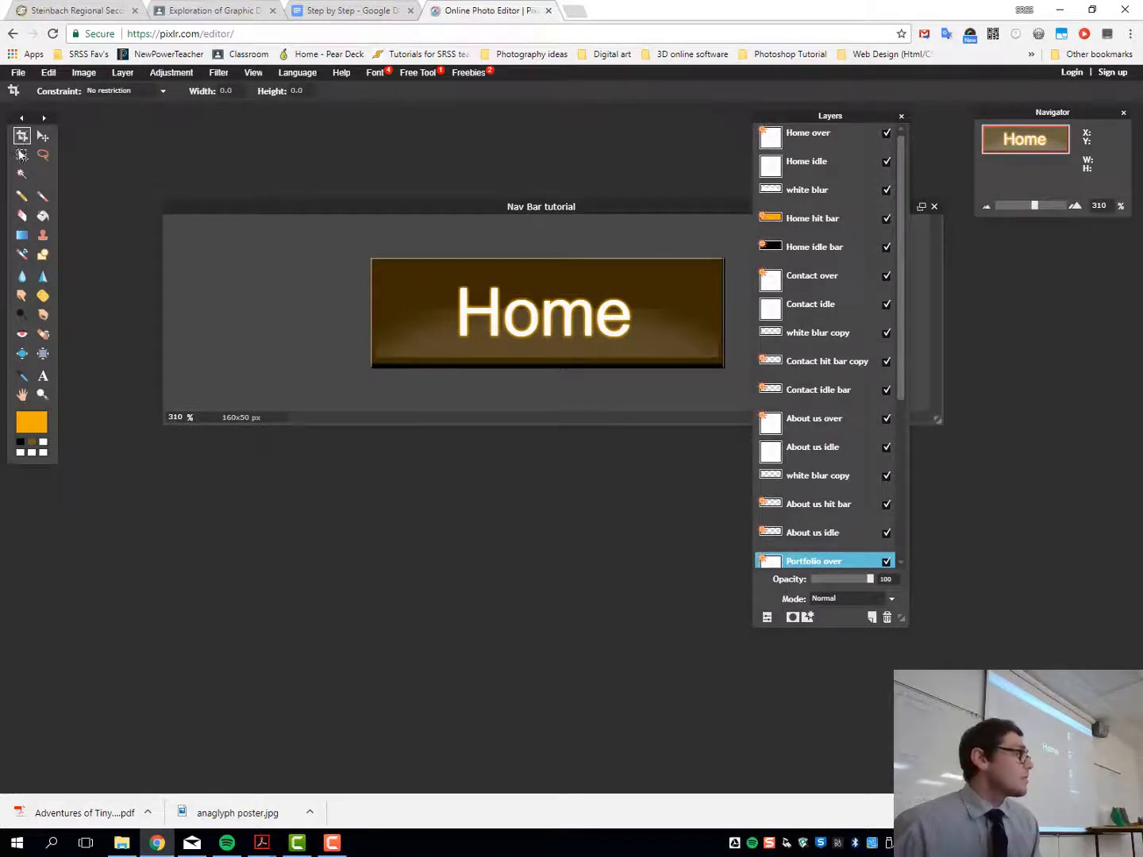
drag(332, 235, 724, 428)
key(Return)
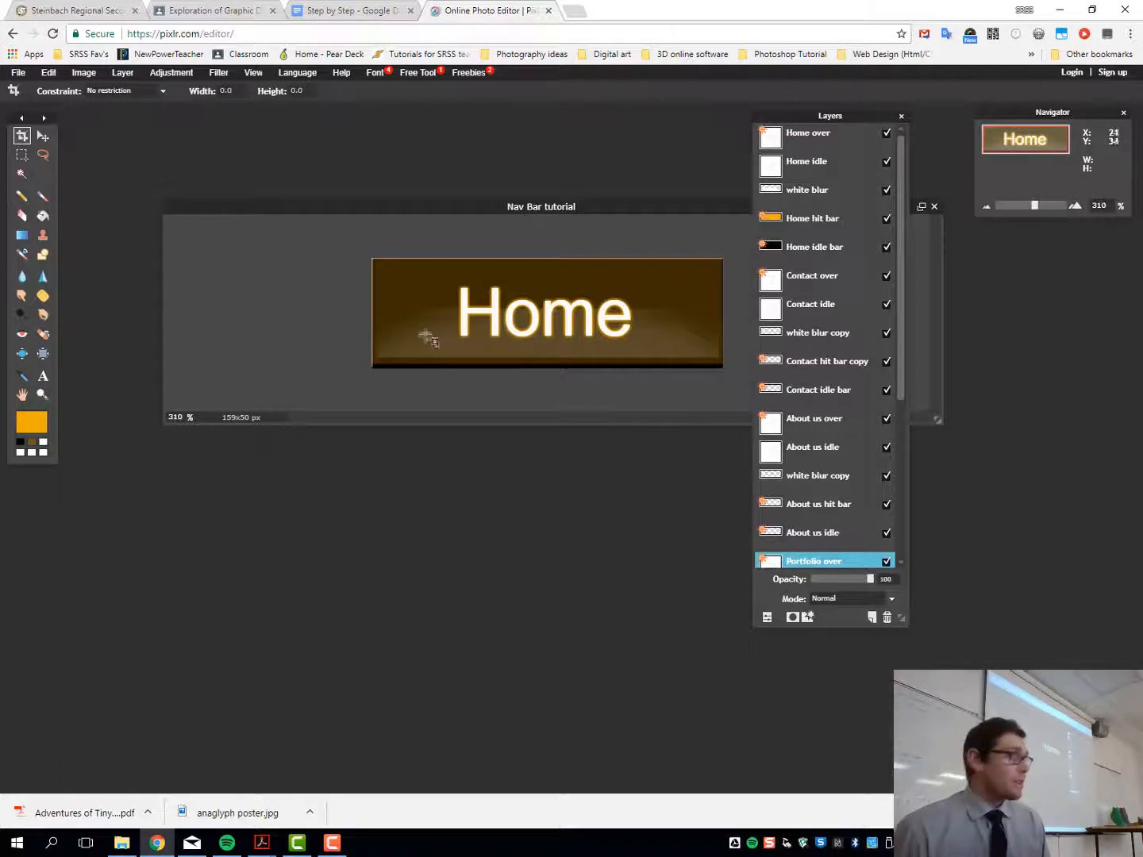
Step: Open the save settings for the cropped Home button and choose the JPEG format
click(15, 73)
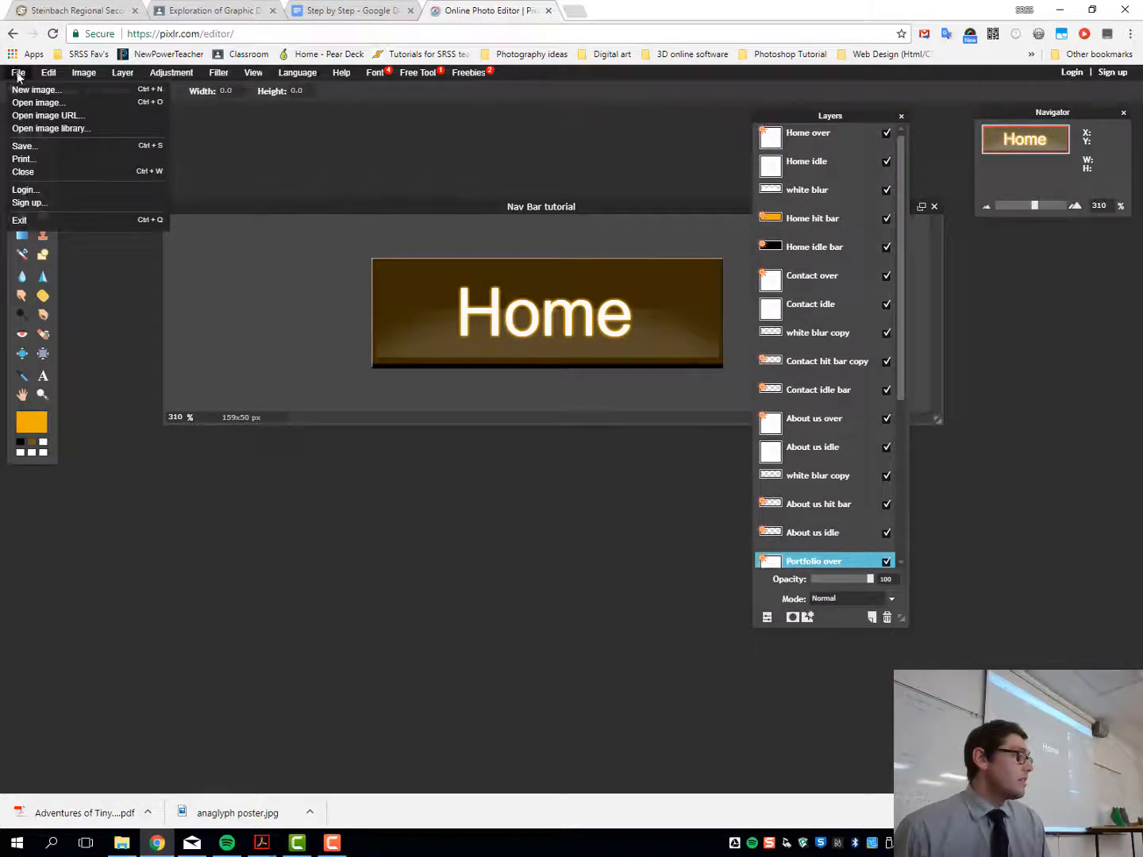
click(43, 146)
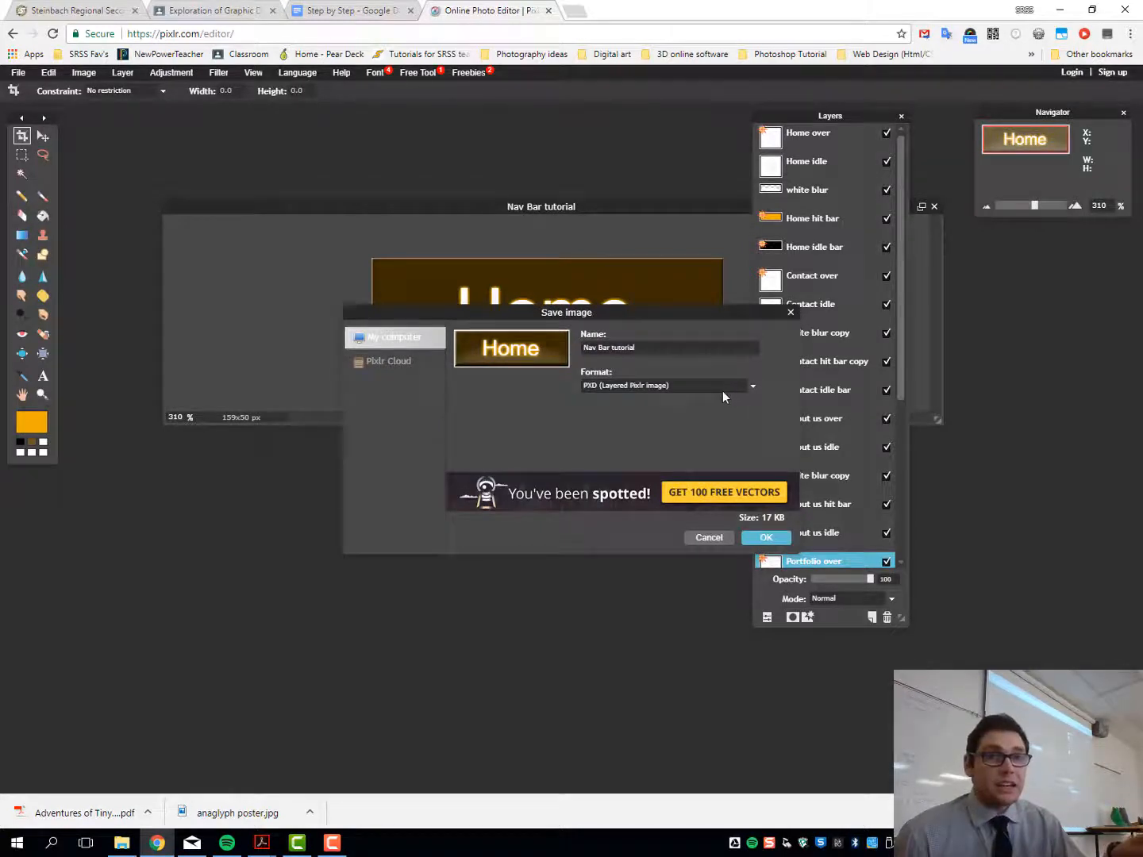
click(752, 386)
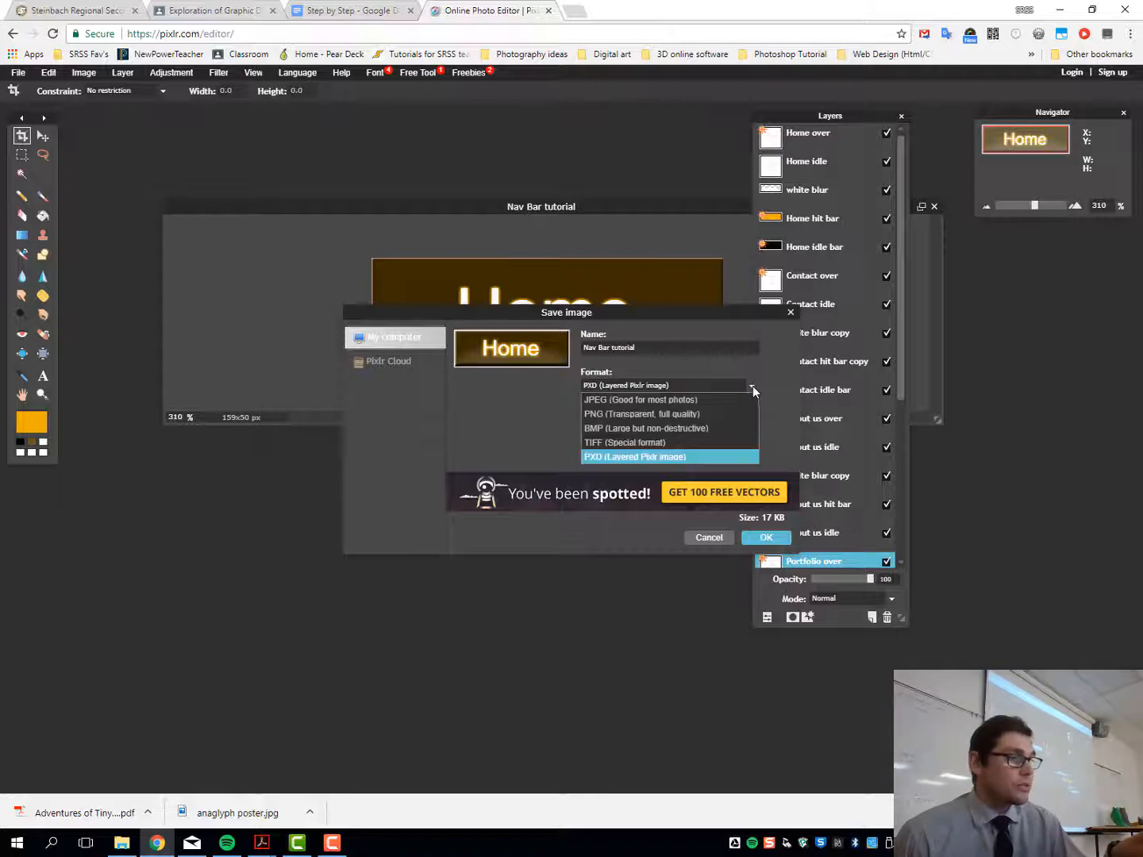
click(701, 401)
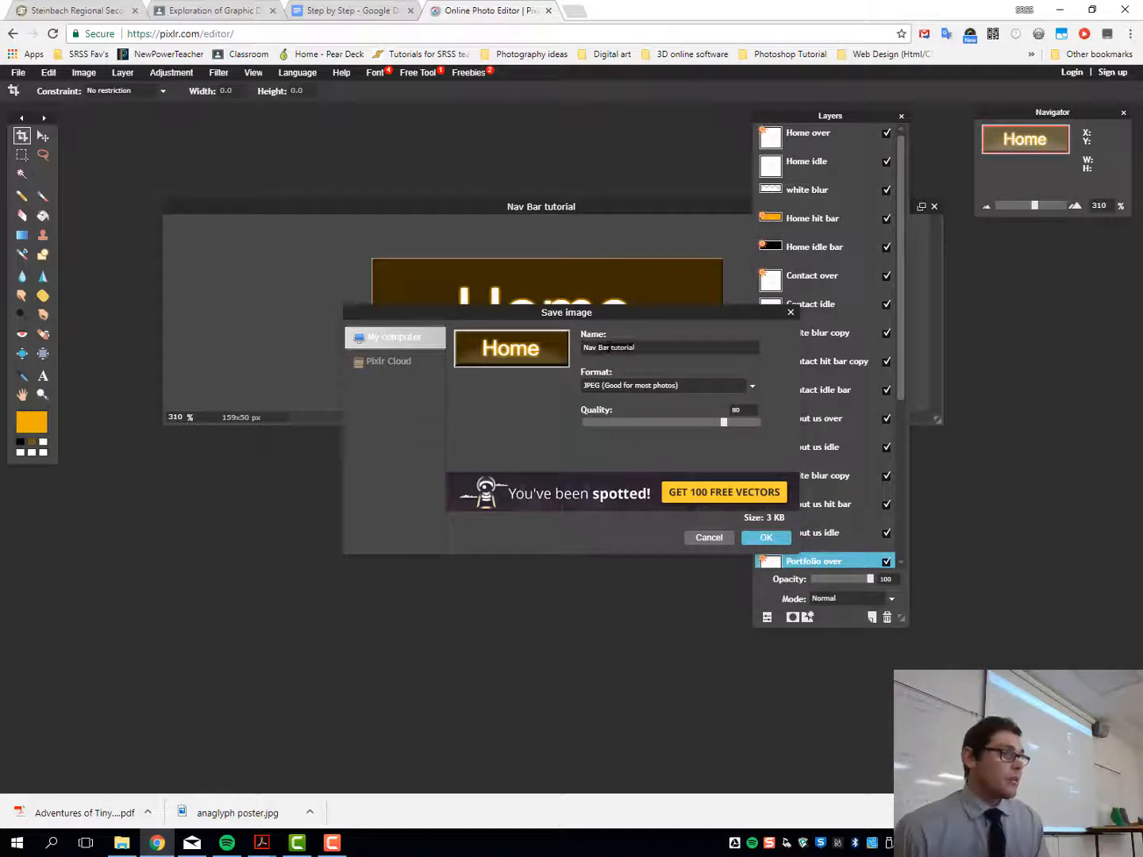
Step: Replace the image name with "Home BTN hit" in the save settings
click(653, 346)
key(BackSpace)
key(BackSpace)
key(BackSpace)
key(BackSpace)
key(BackSpace)
key(BackSpace)
key(BackSpace)
key(BackSpace)
key(BackSpace)
key(BackSpace)
key(BackSpace)
key(BackSpace)
key(BackSpace)
key(BackSpace)
key(BackSpace)
key(BackSpace)
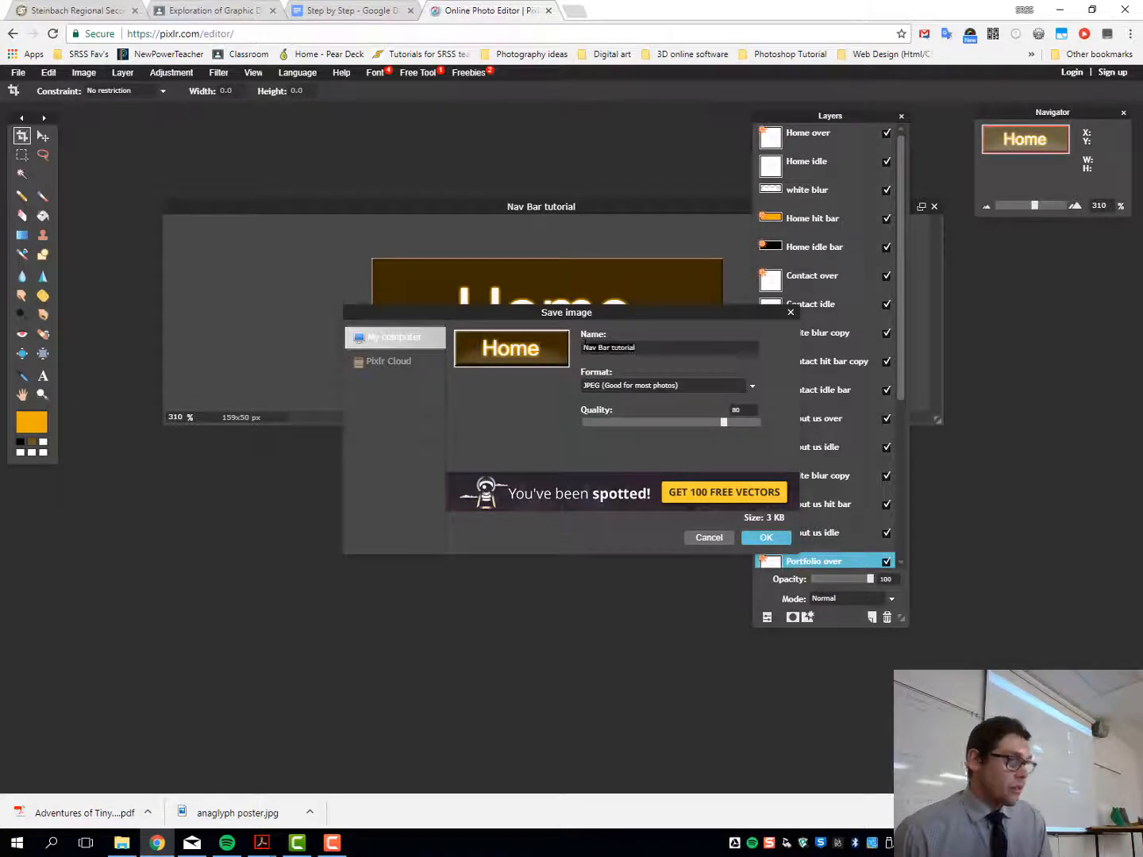
text(Ho)
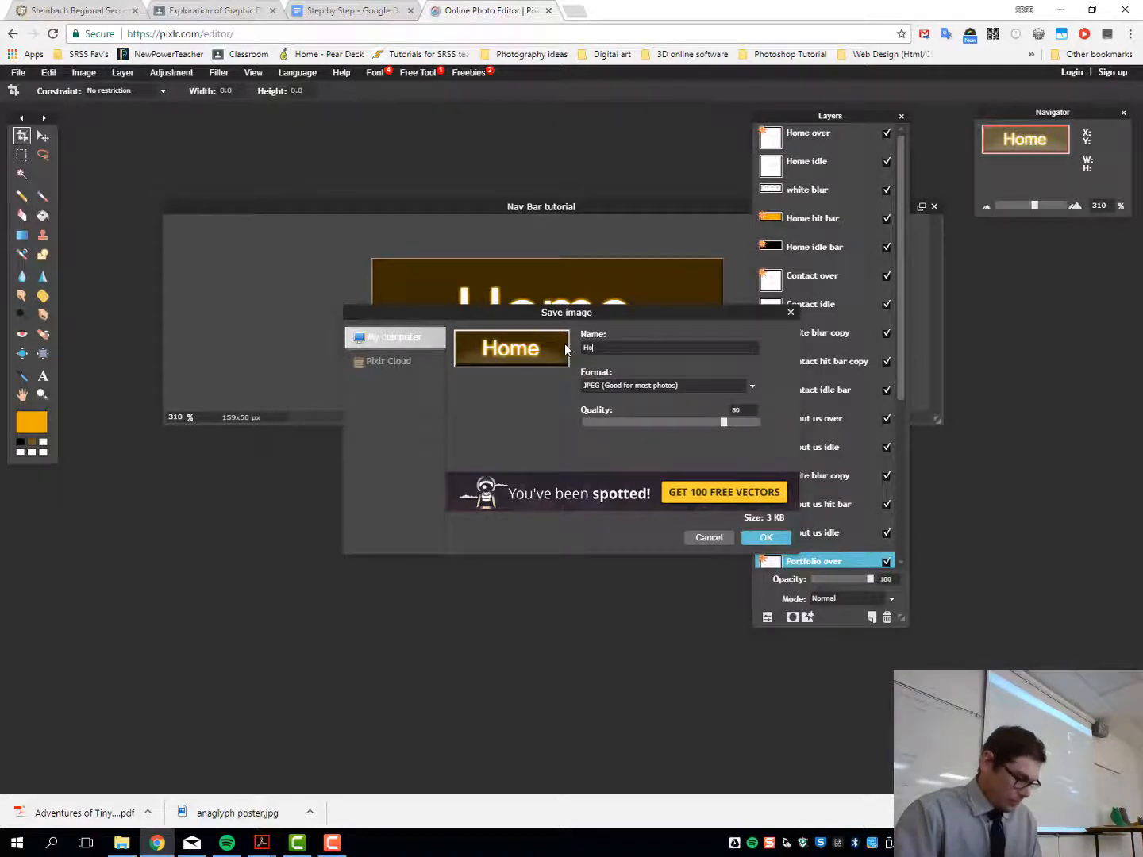
text(me BTN)
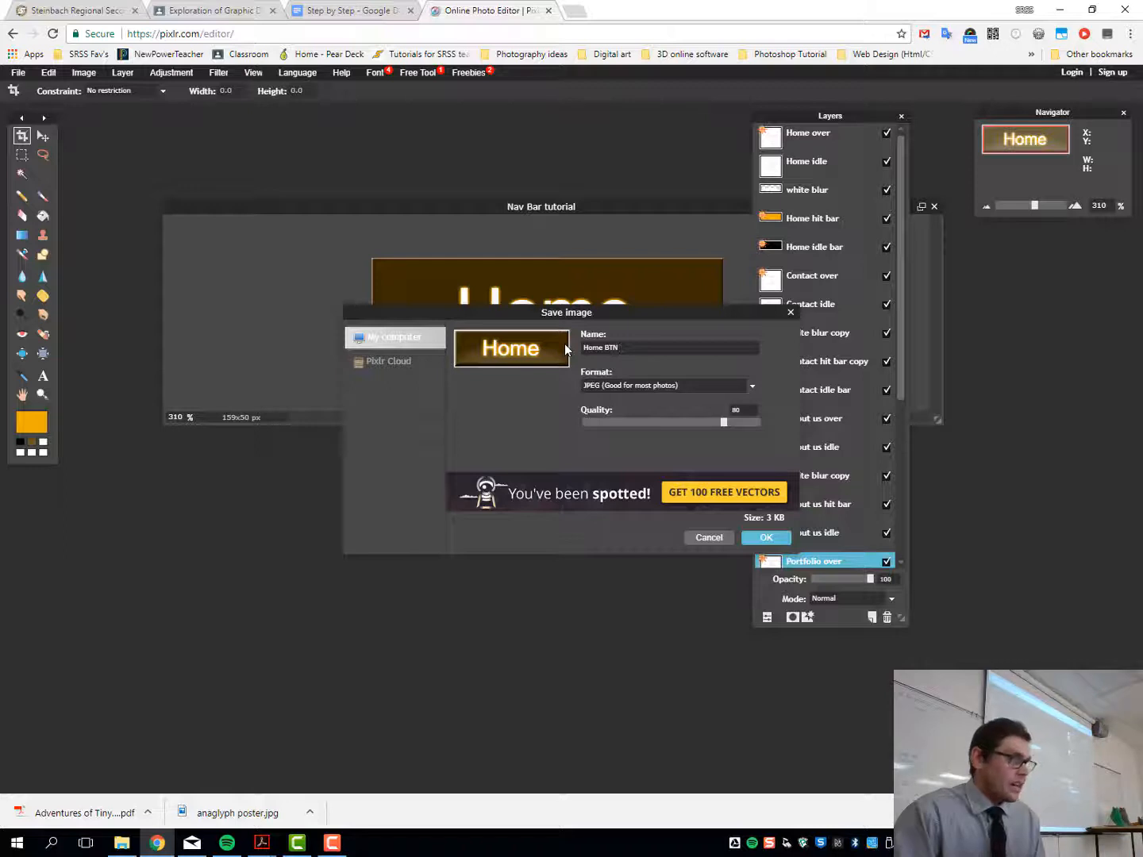
text( idl)
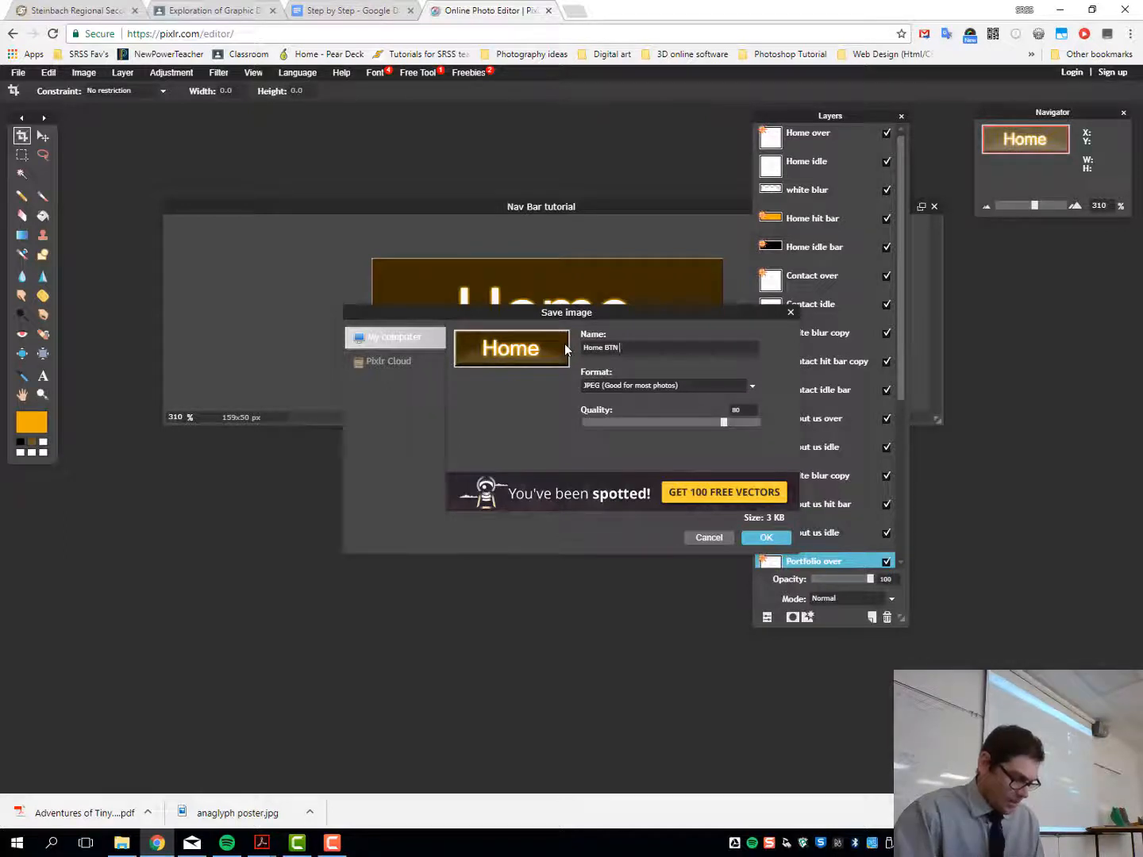
text(t)
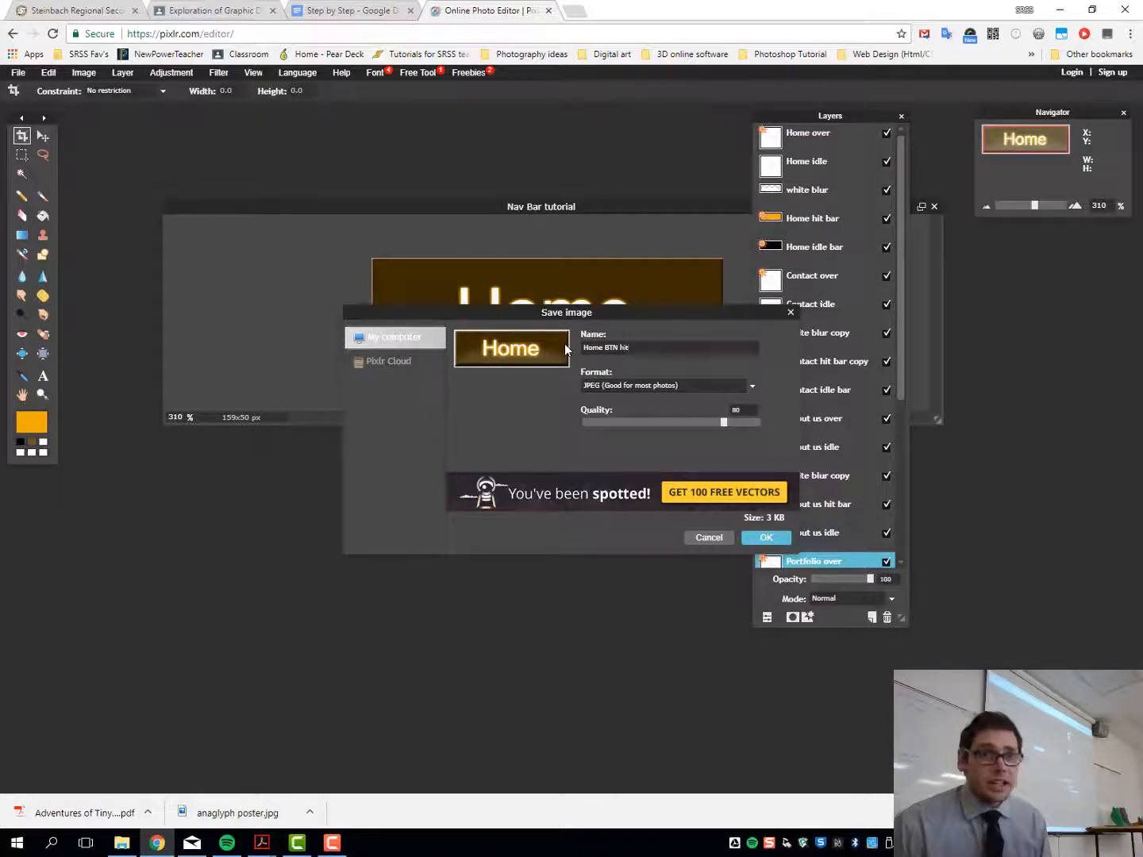
key(Left)
key(Left)
key(Left)
key(Left)
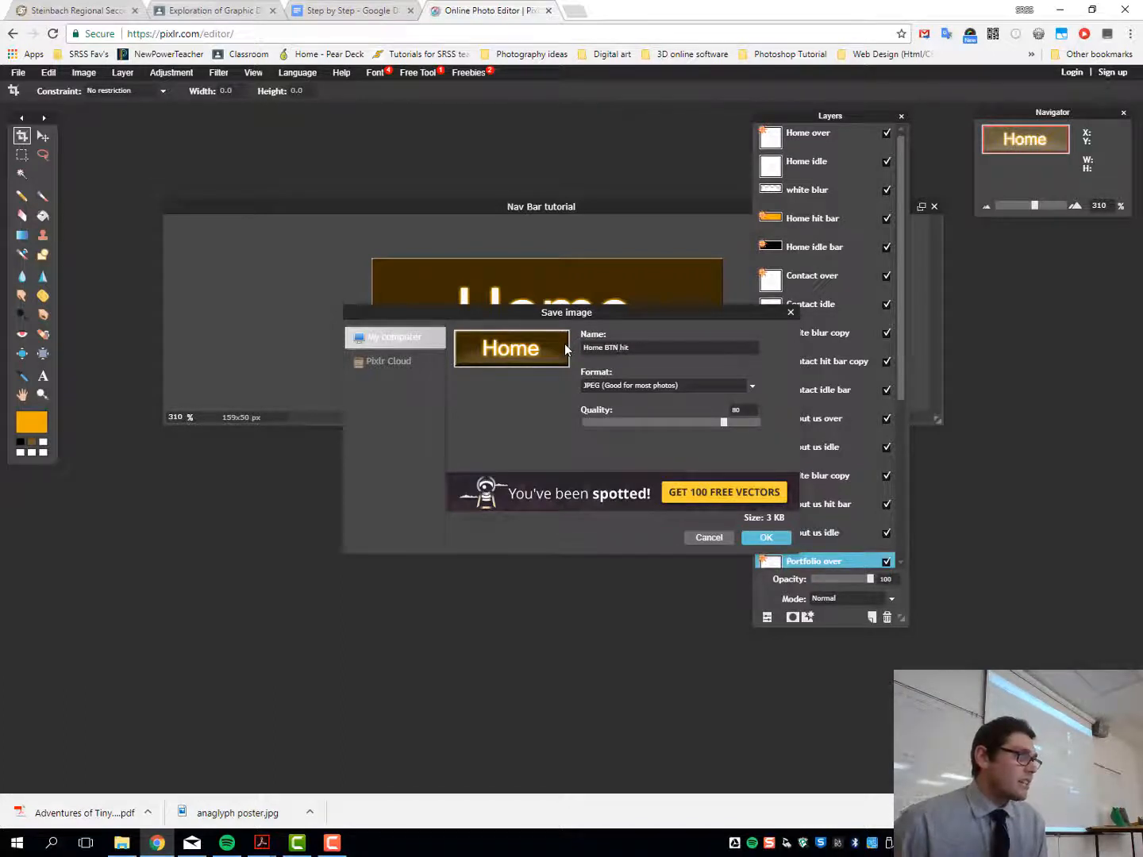
Step: Browse to the Button Jpeg's folder as the save location, select the existing Home btn Hit file, and cancel the save
click(764, 539)
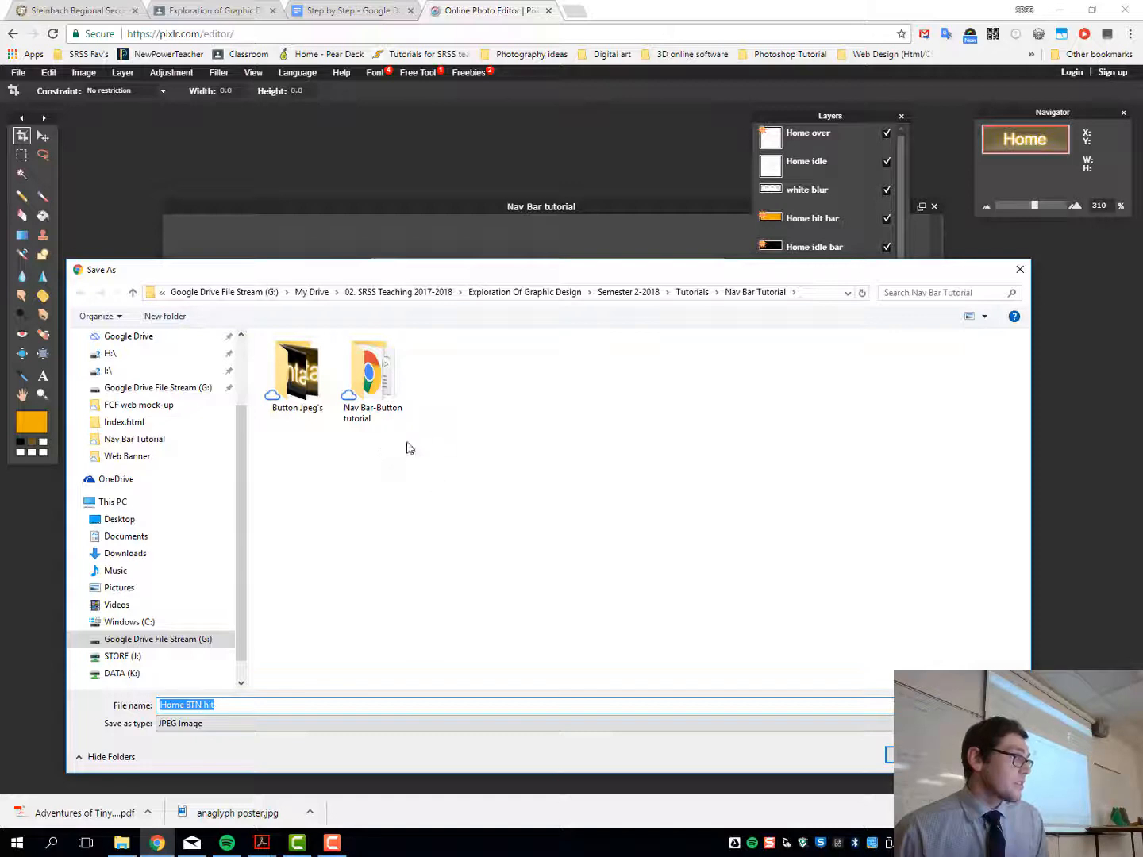
double_click(303, 383)
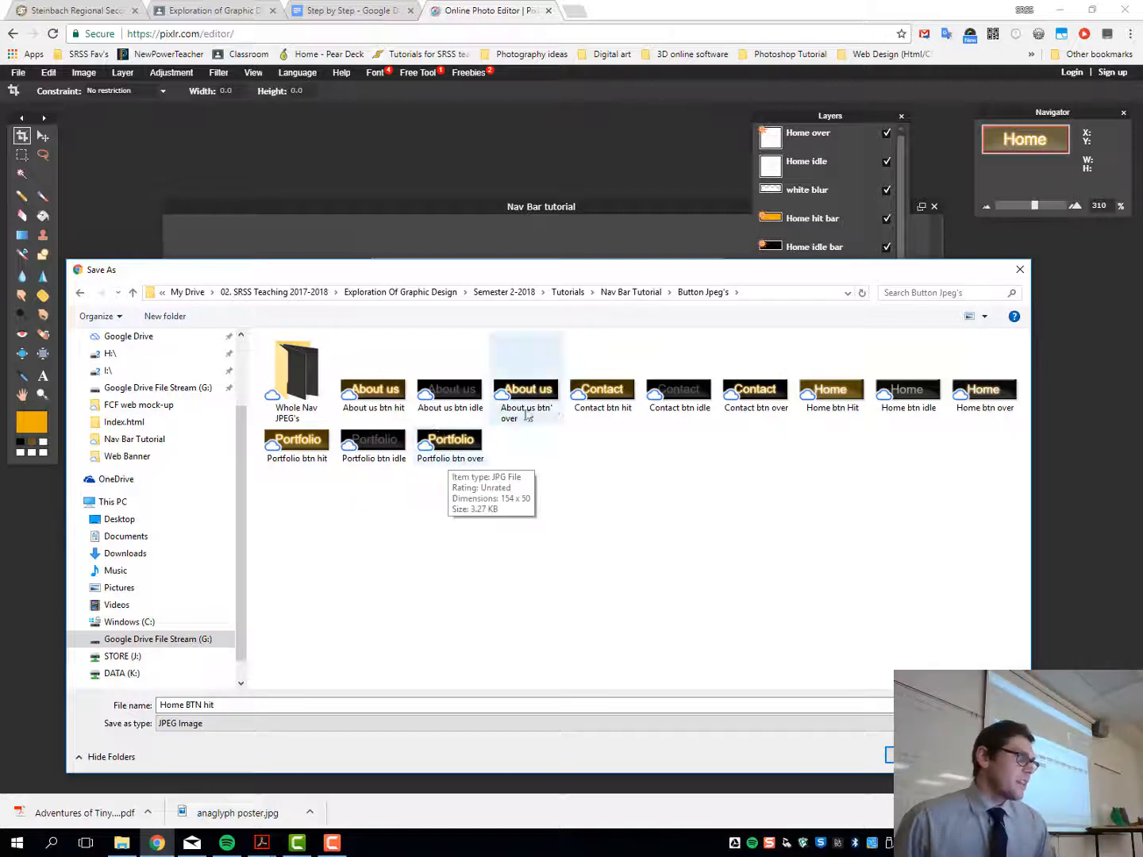
click(855, 406)
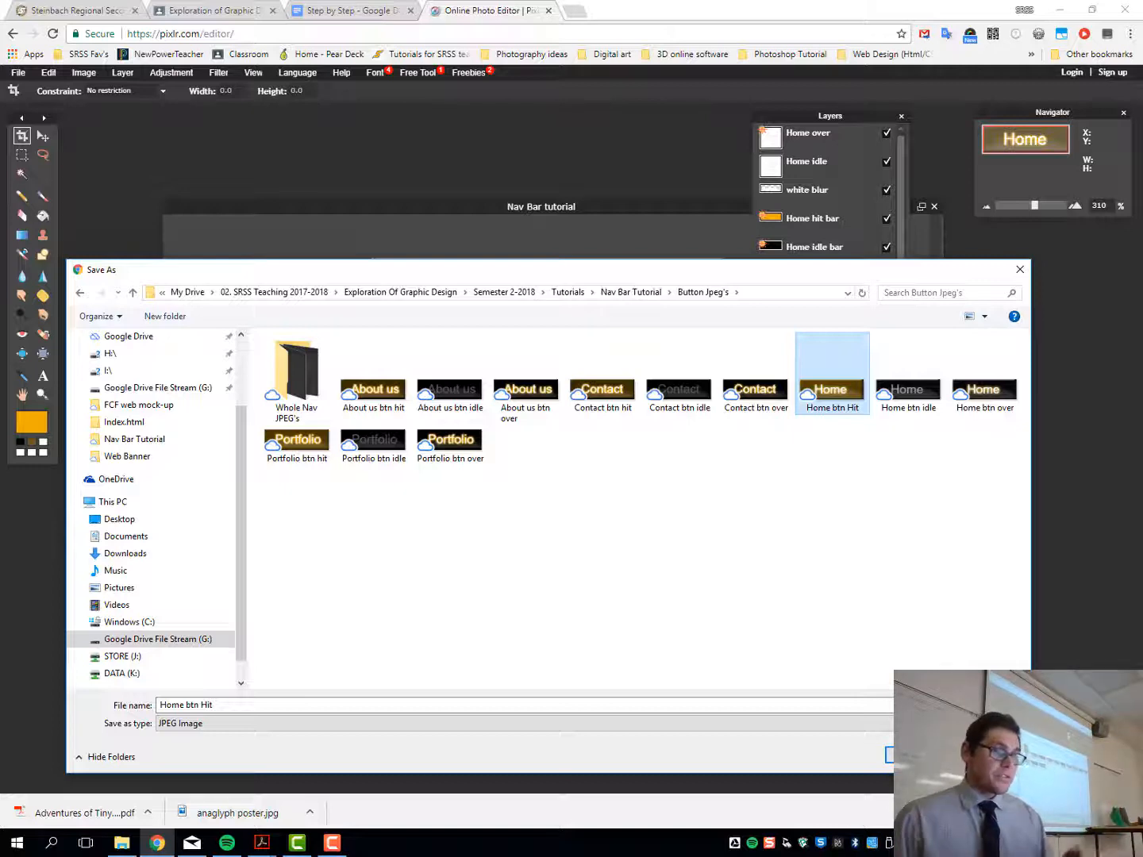
key(Escape)
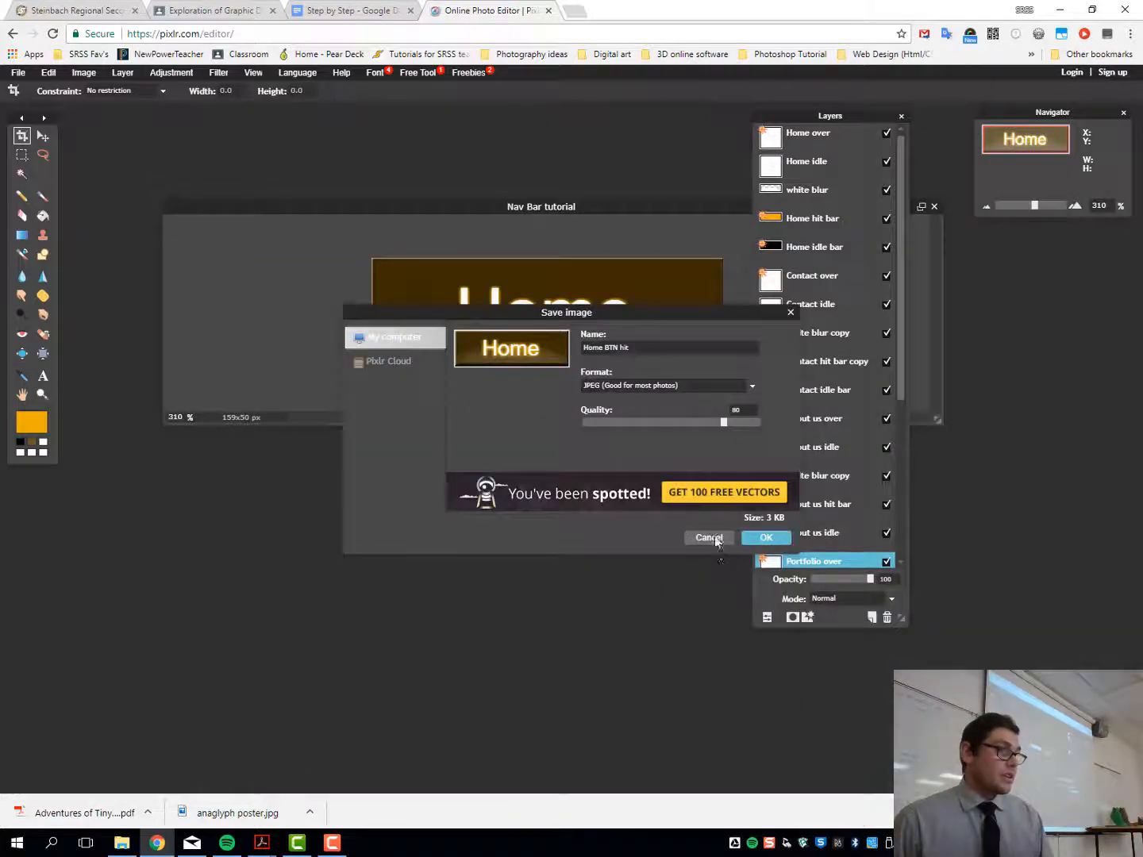
click(707, 539)
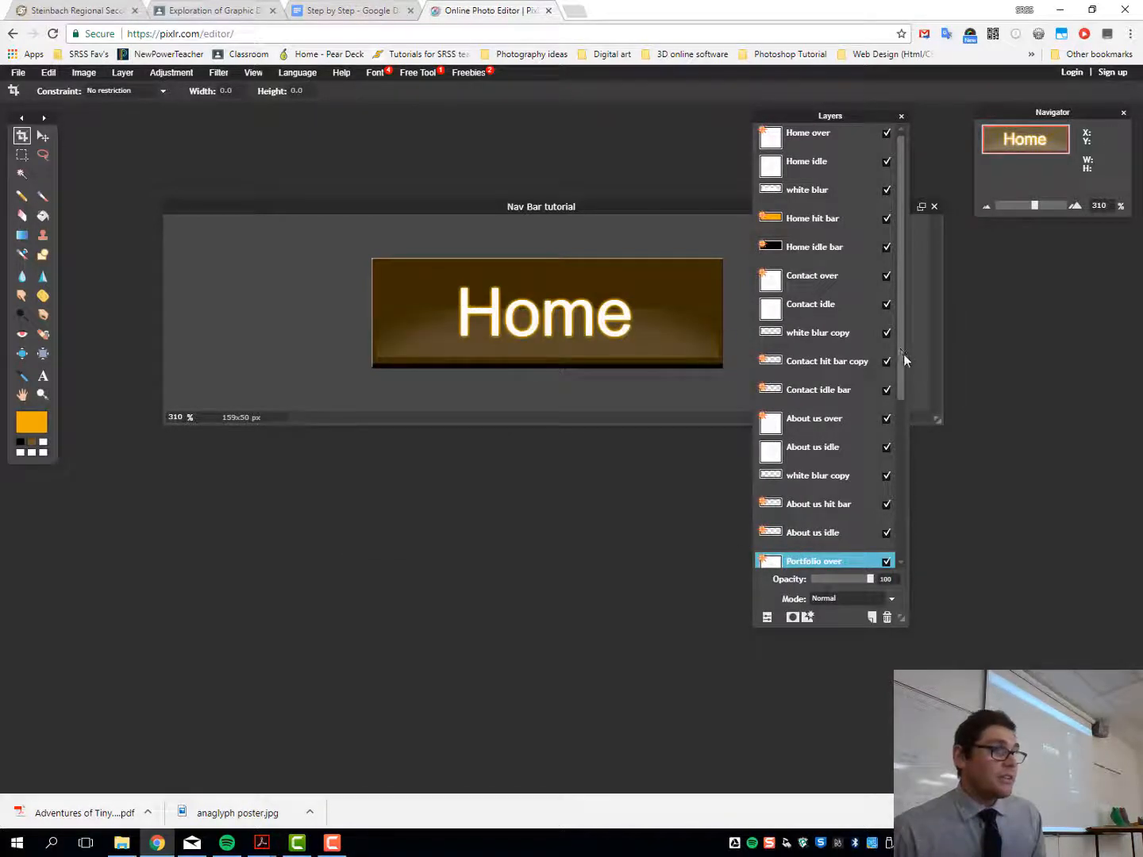
Step: Hide the Home hit bar layer so the Home button shows its over state
drag(903, 361, 899, 529)
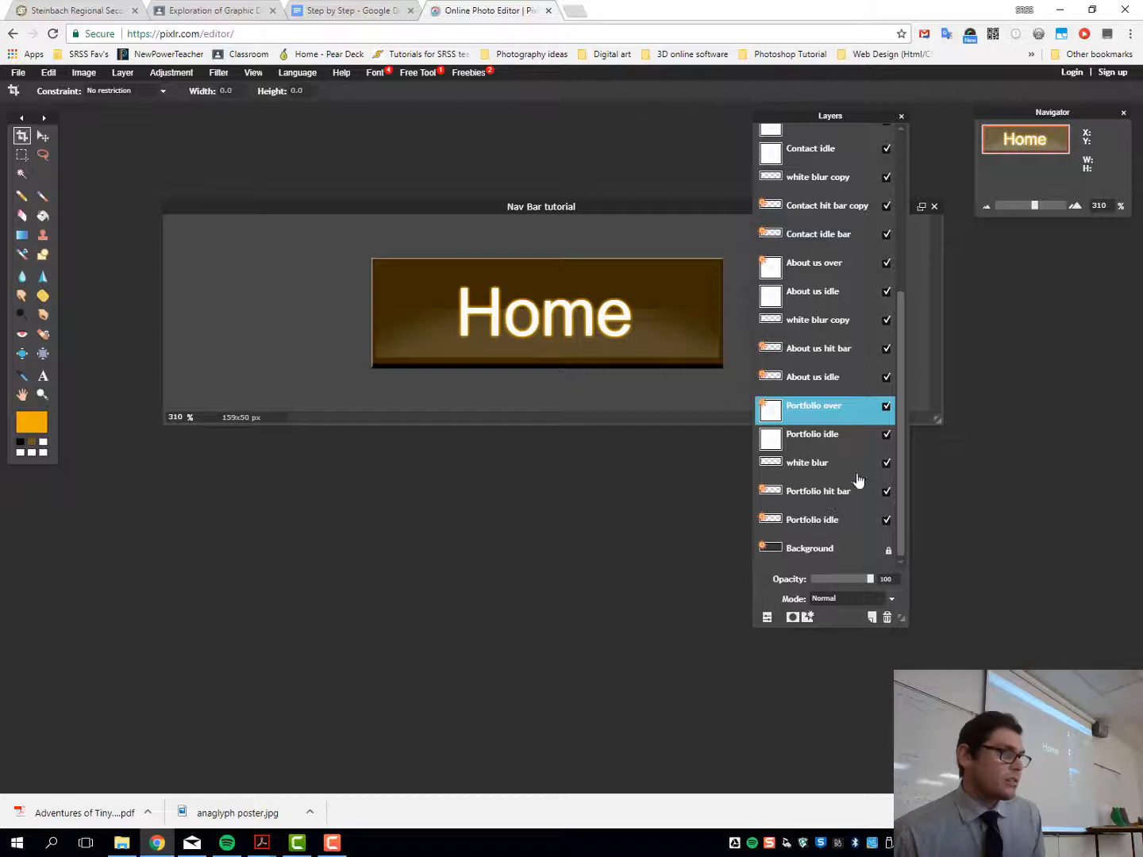
drag(899, 430, 907, 227)
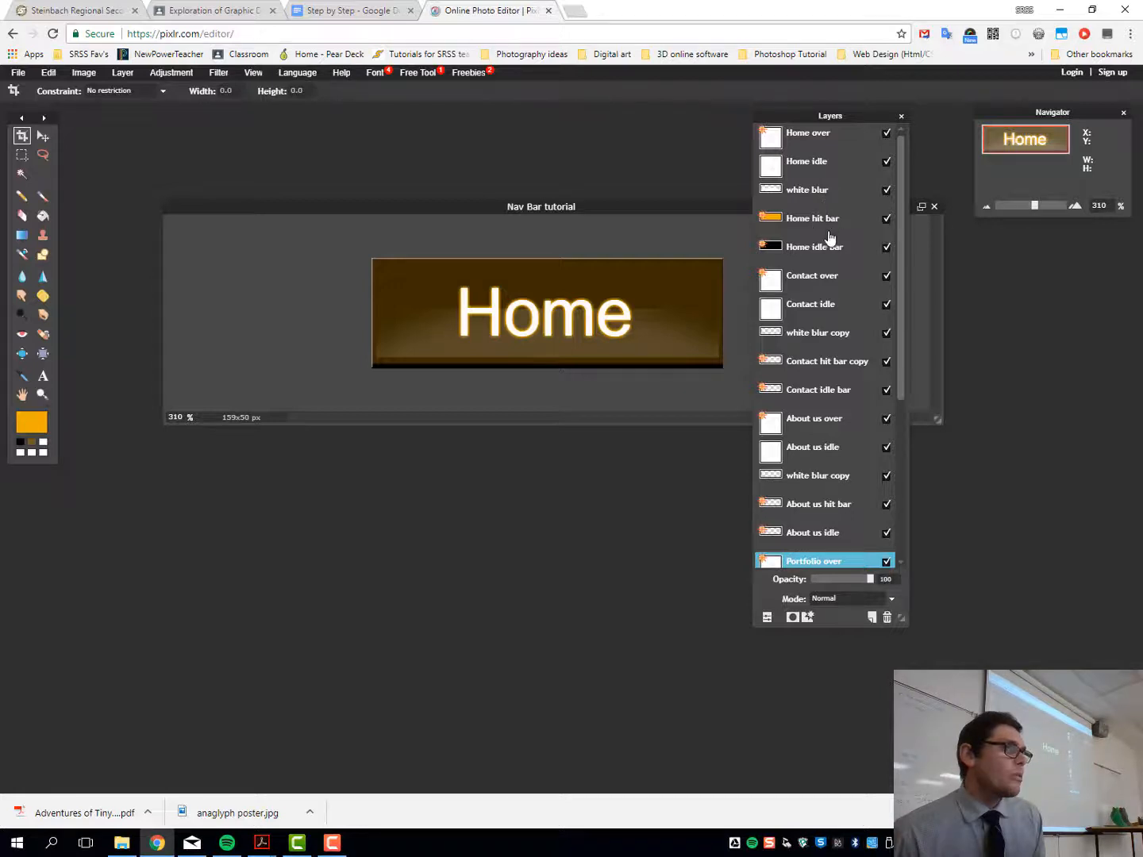
click(885, 219)
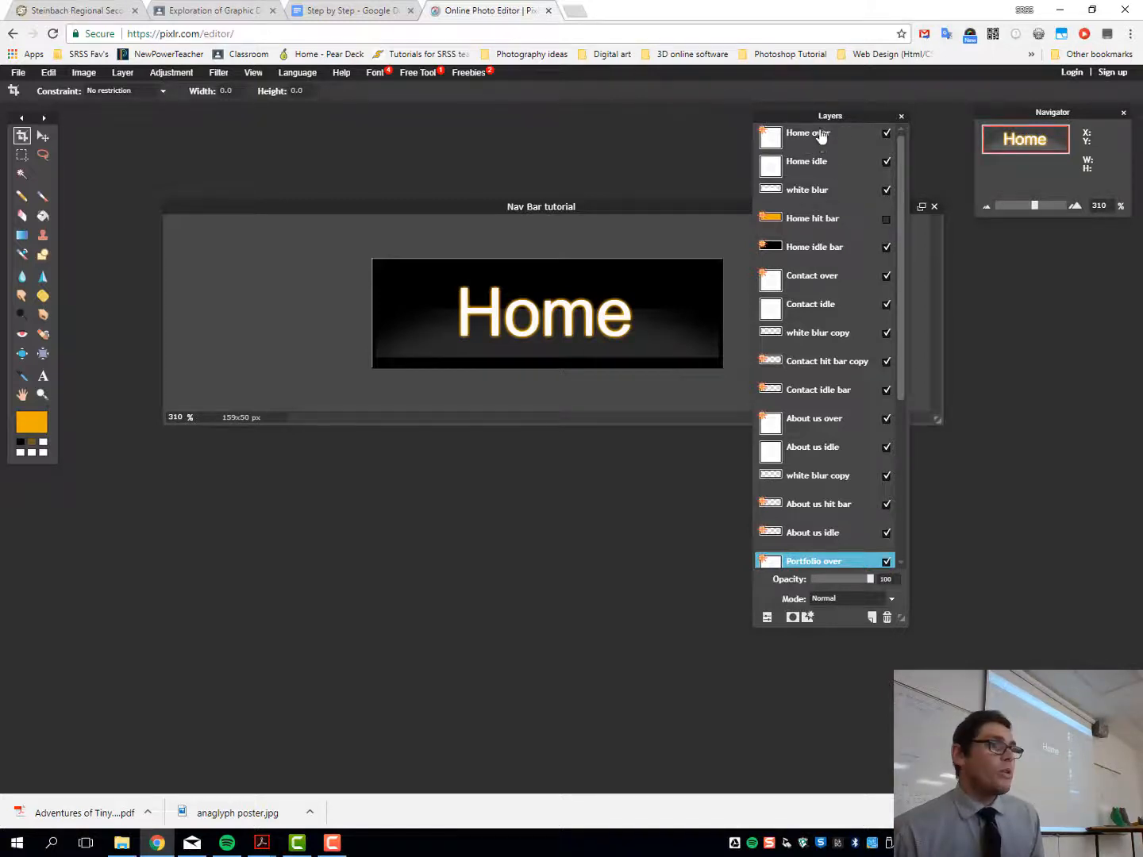
Step: Open the save settings for the Home button's over state and replace the image name with "Home btn over"
click(17, 72)
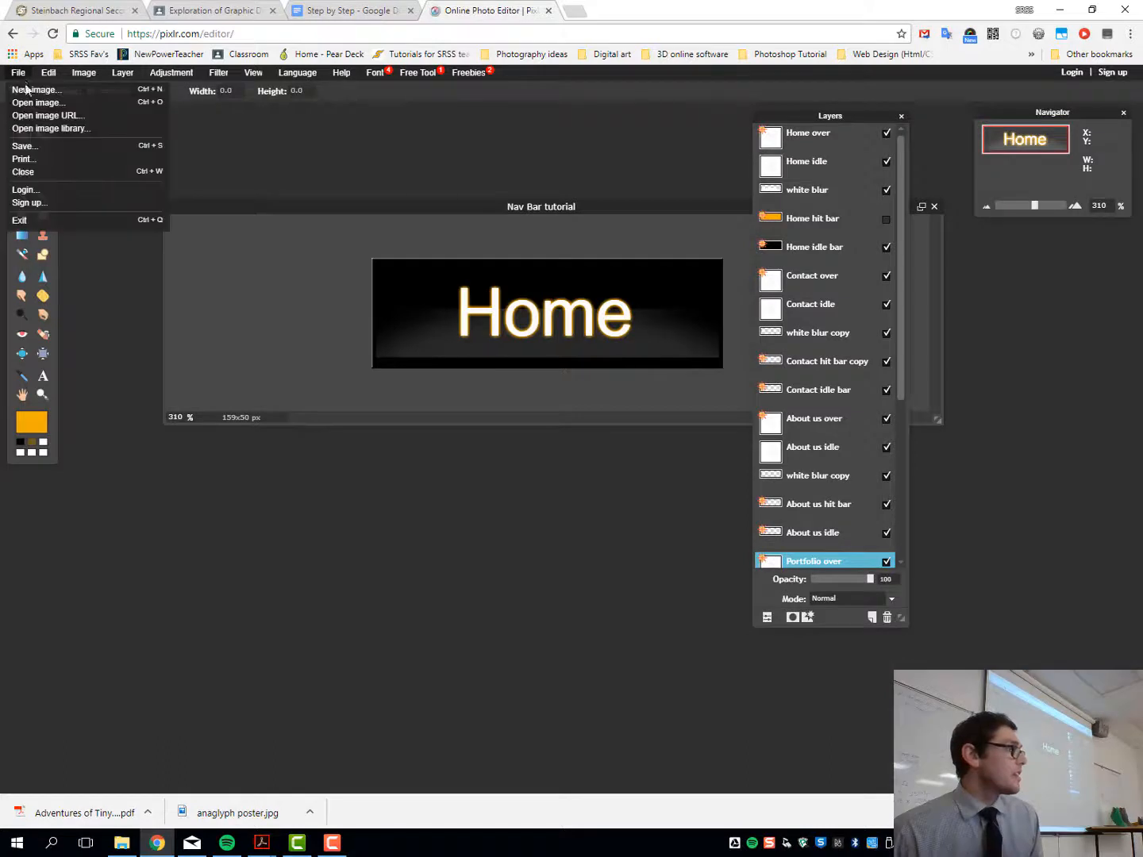
click(40, 145)
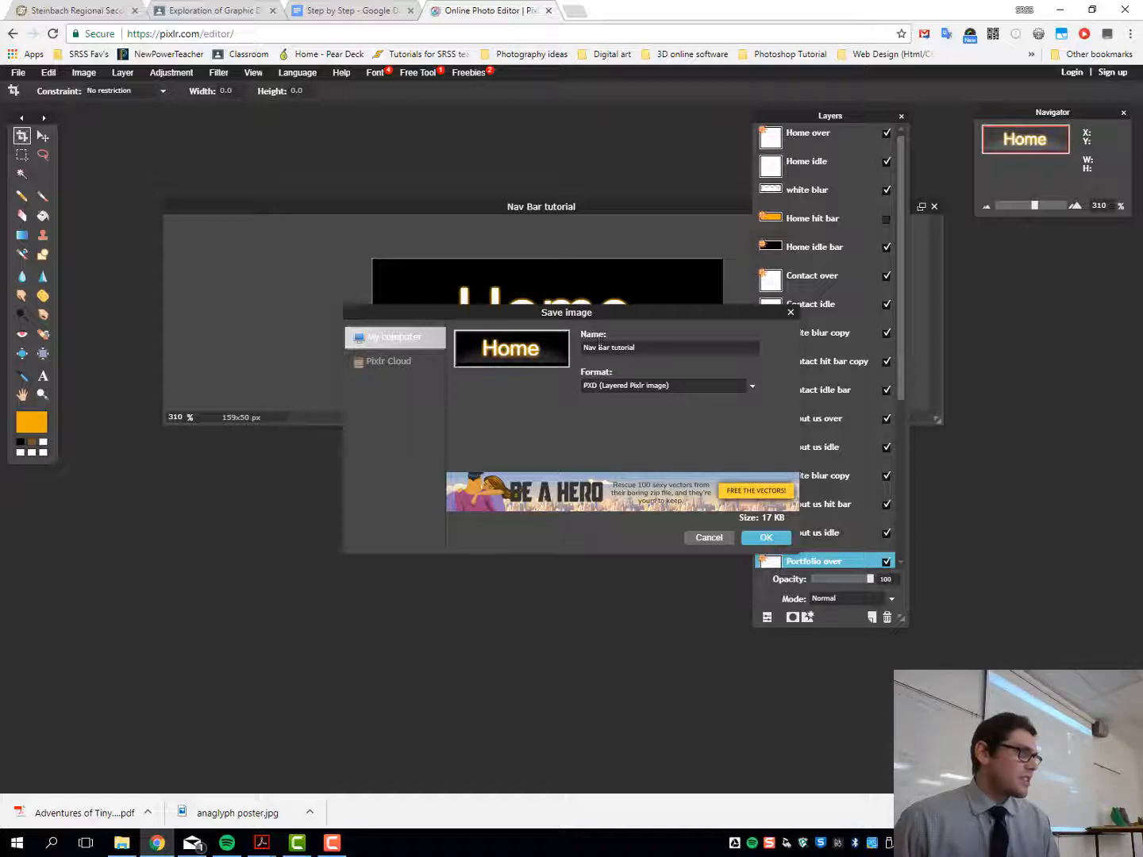
key(BackSpace)
key(BackSpace)
key(BackSpace)
key(BackSpace)
key(BackSpace)
key(BackSpace)
key(BackSpace)
key(BackSpace)
key(BackSpace)
key(BackSpace)
key(BackSpace)
key(BackSpace)
key(BackSpace)
key(BackSpace)
key(BackSpace)
key(BackSpace)
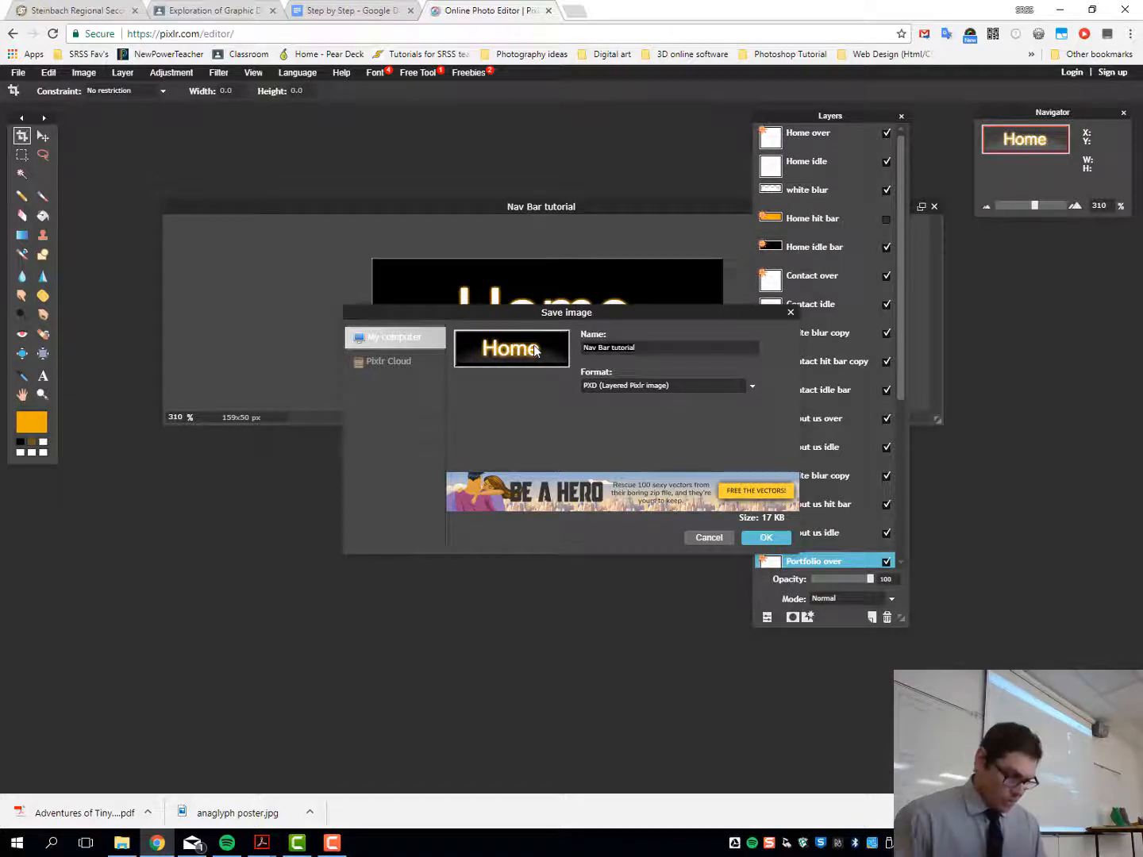
text(Home)
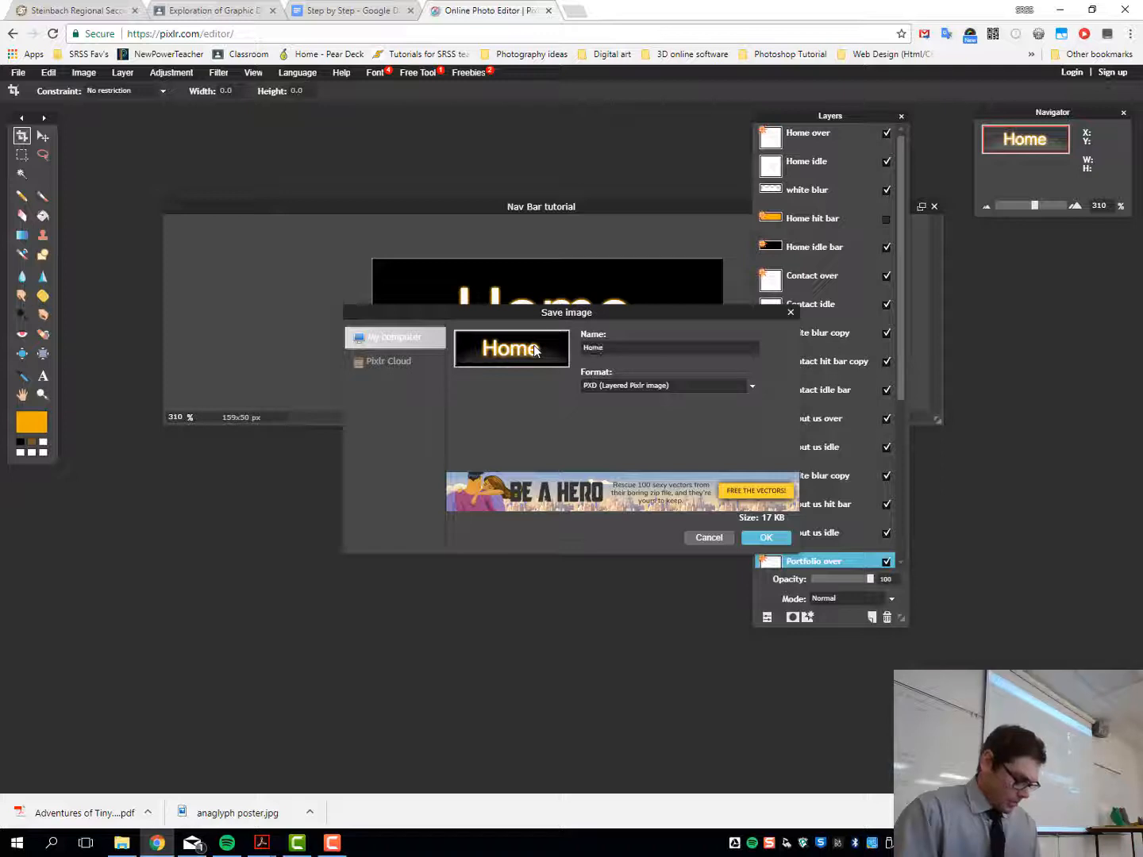
text( btn)
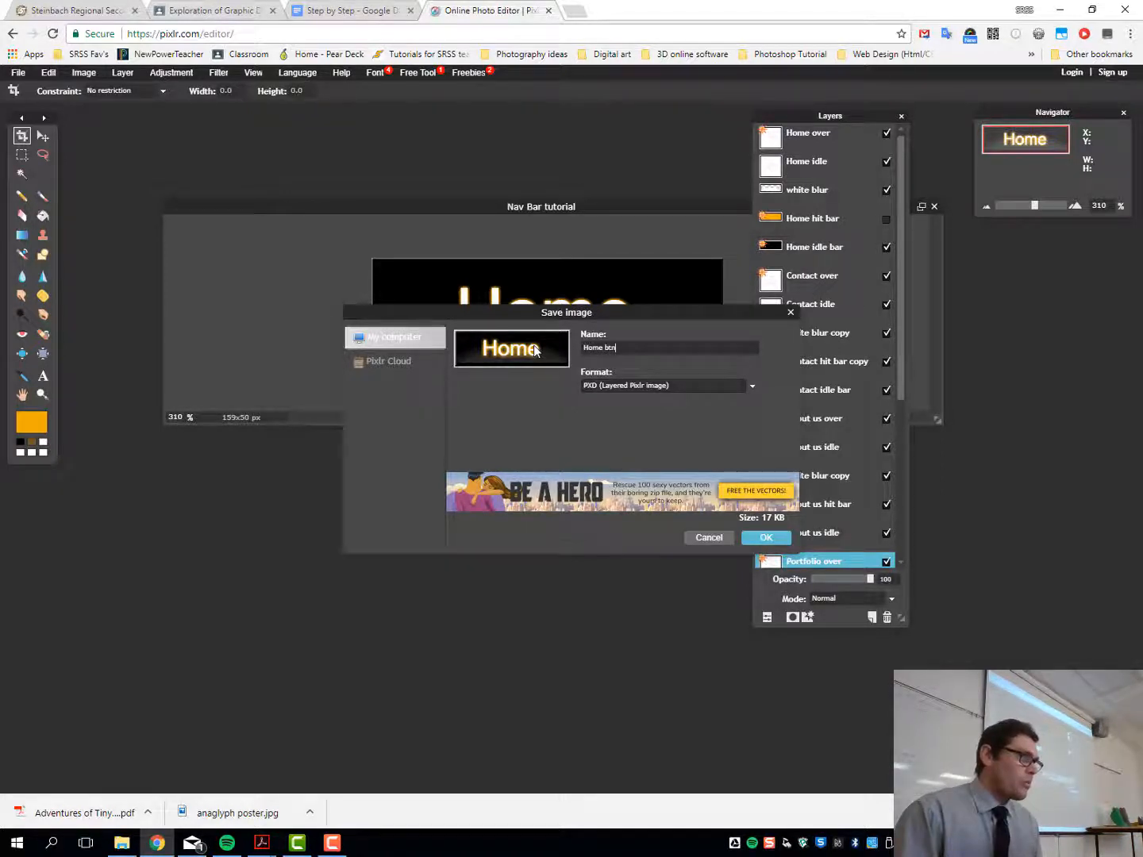
text( over)
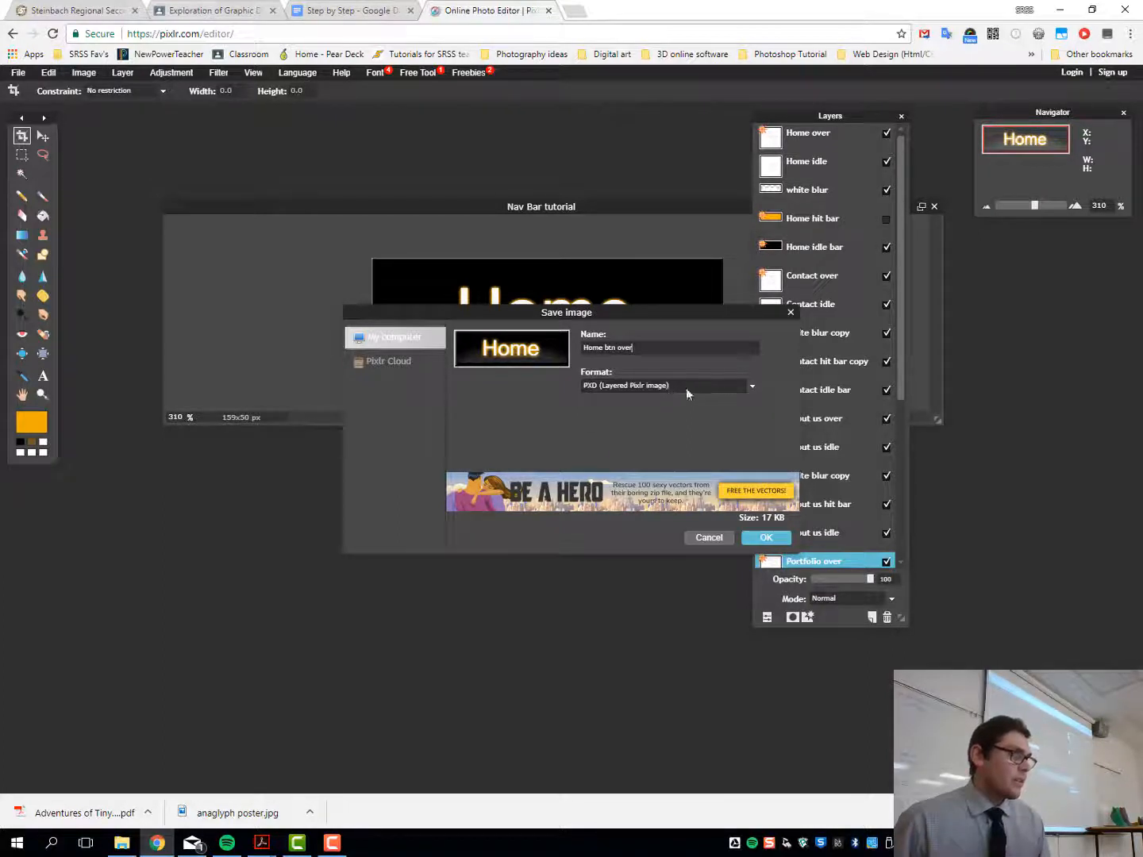
Step: Choose the JPEG format, select the existing Home btn over file in the Button Jpeg's folder, and cancel the save
click(753, 388)
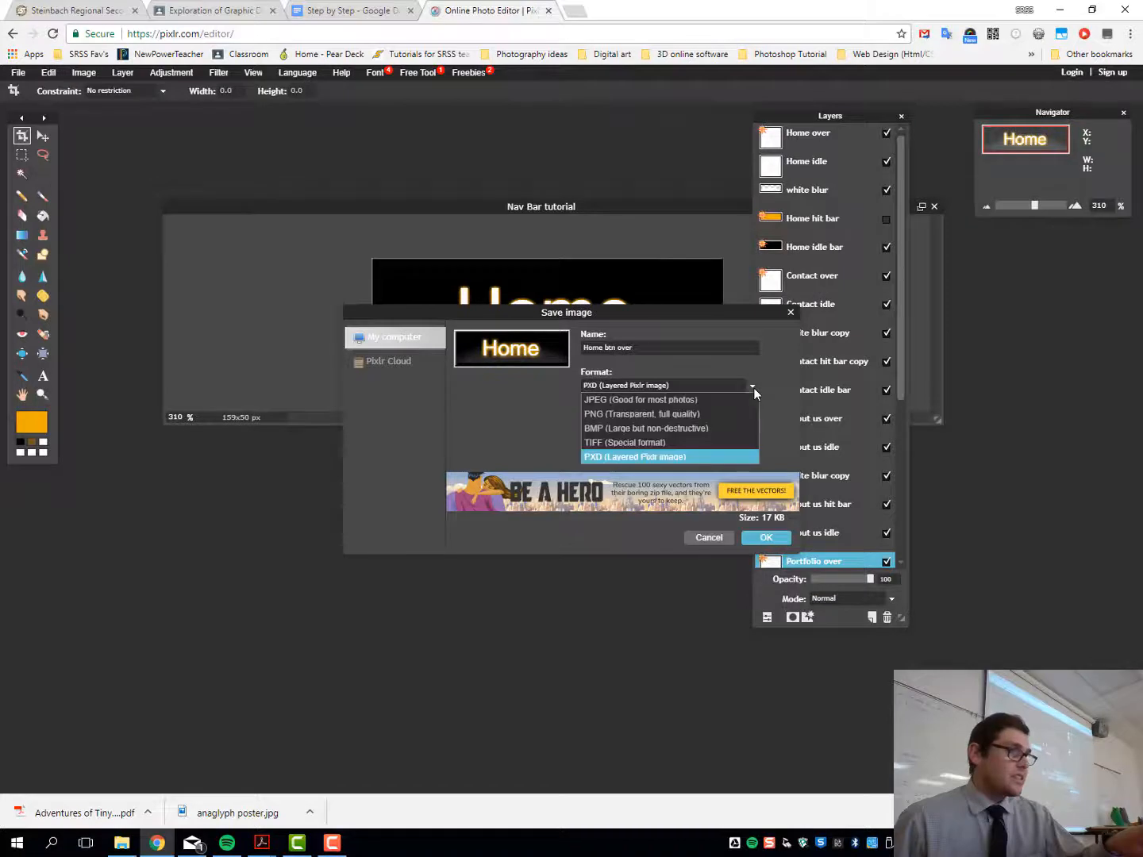
click(667, 400)
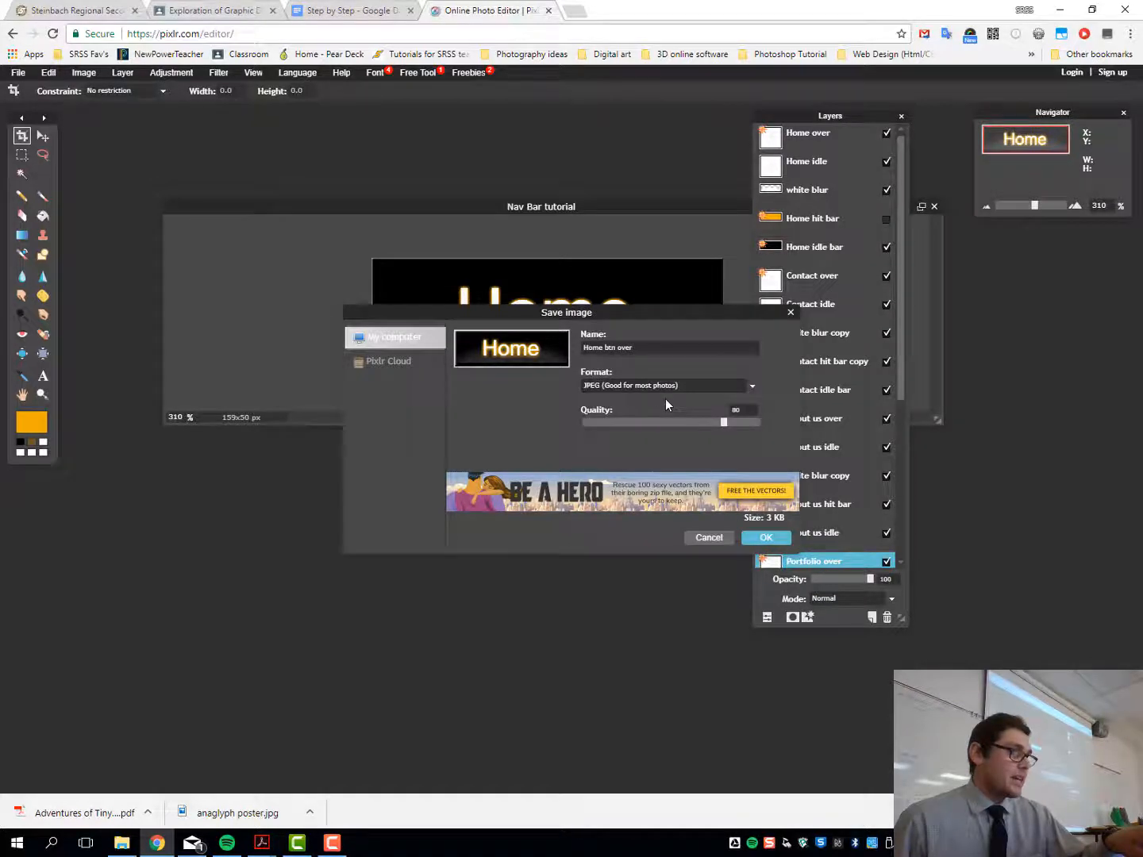
click(766, 540)
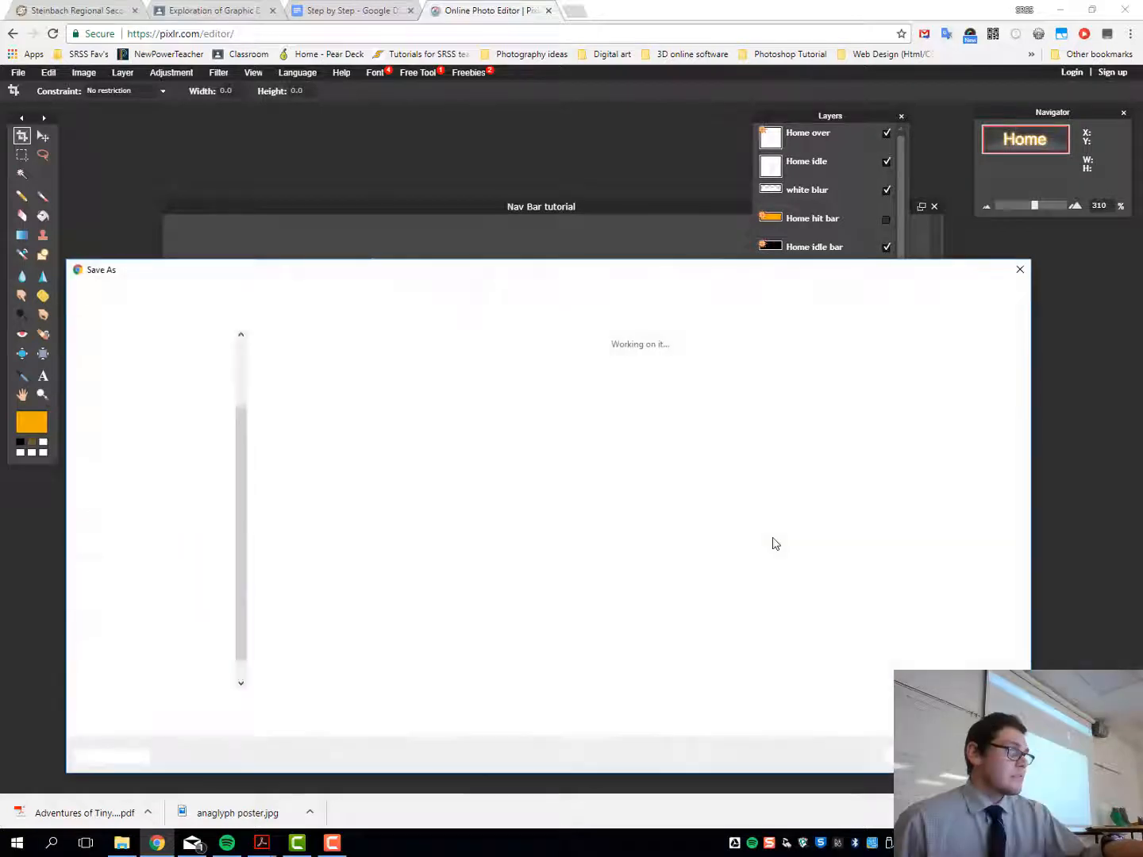
double_click(293, 389)
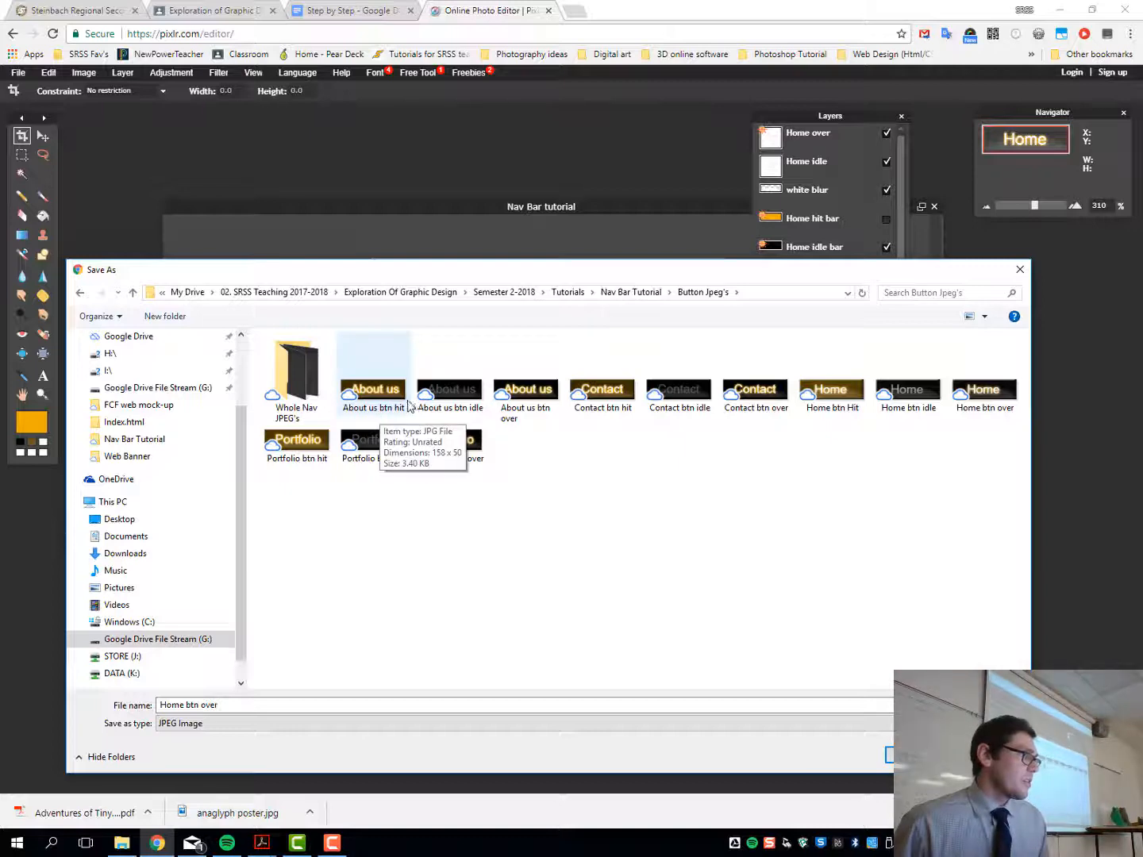
drag(430, 279, 417, 219)
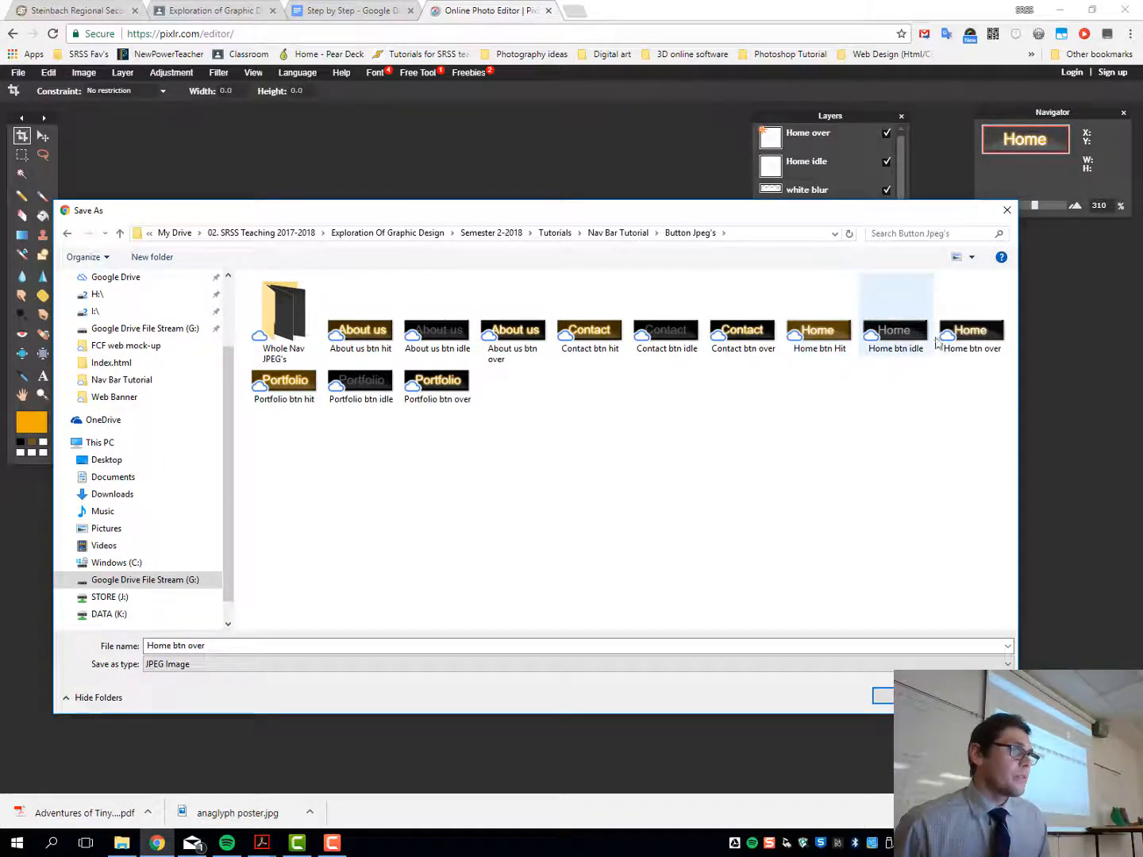
click(973, 334)
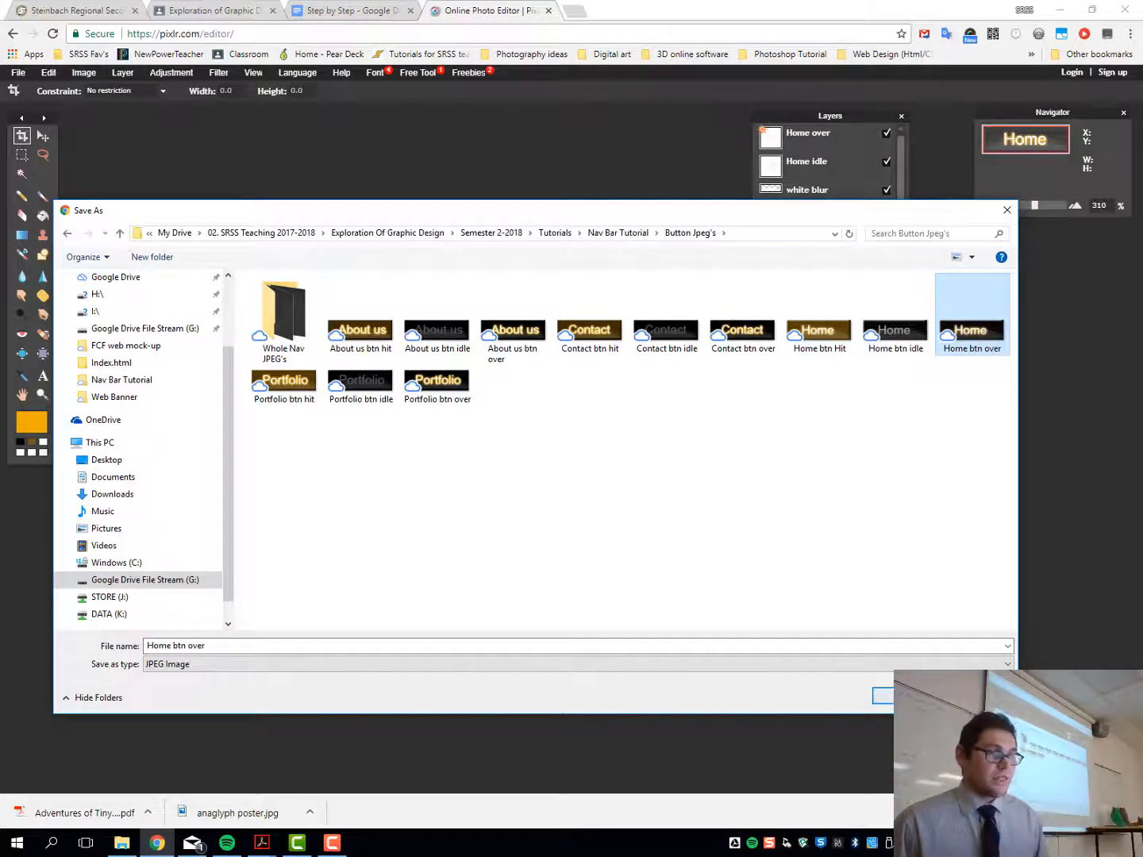
click(904, 696)
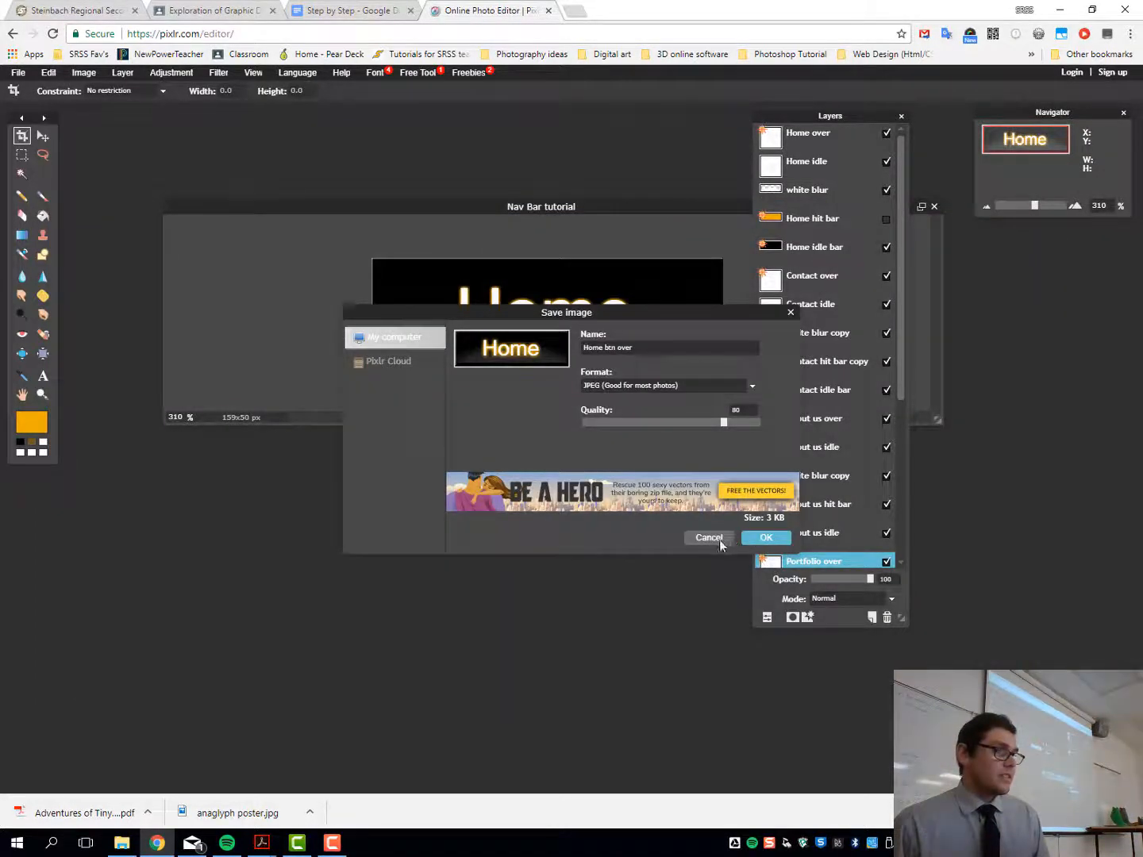
click(708, 539)
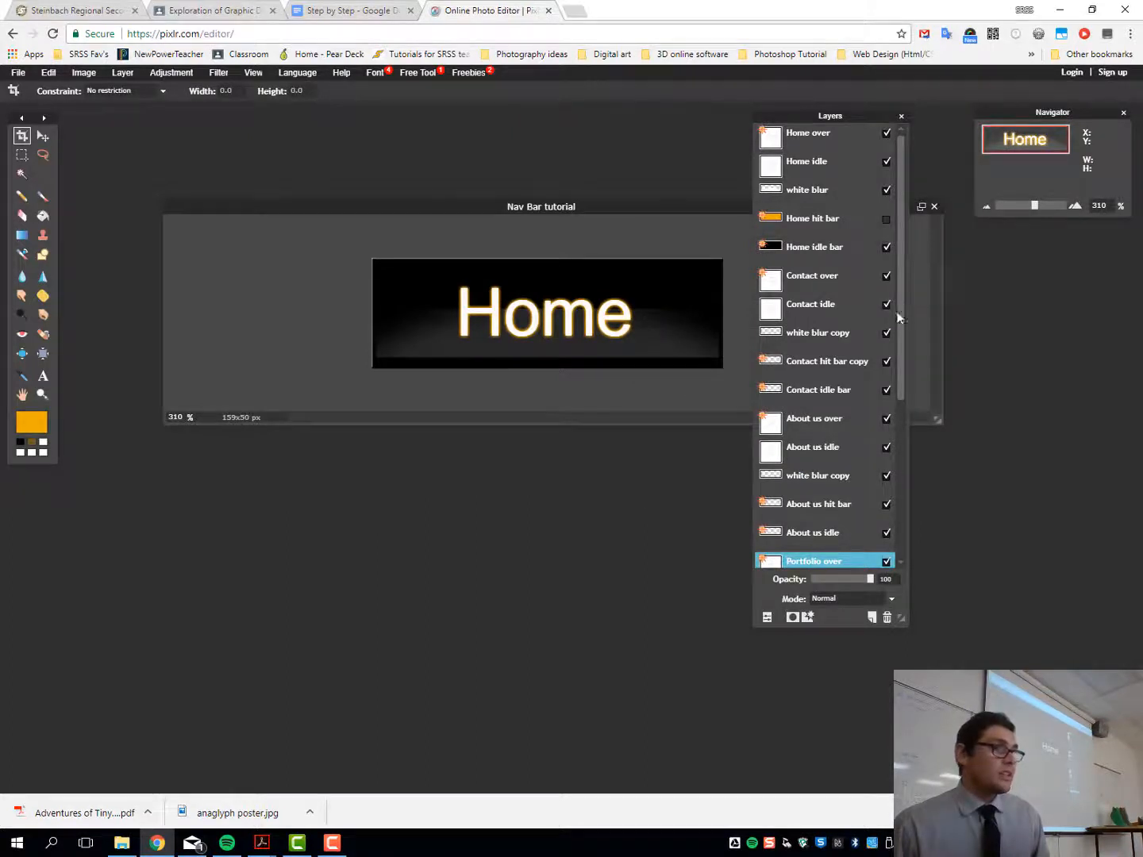
drag(901, 304, 918, 459)
click(886, 410)
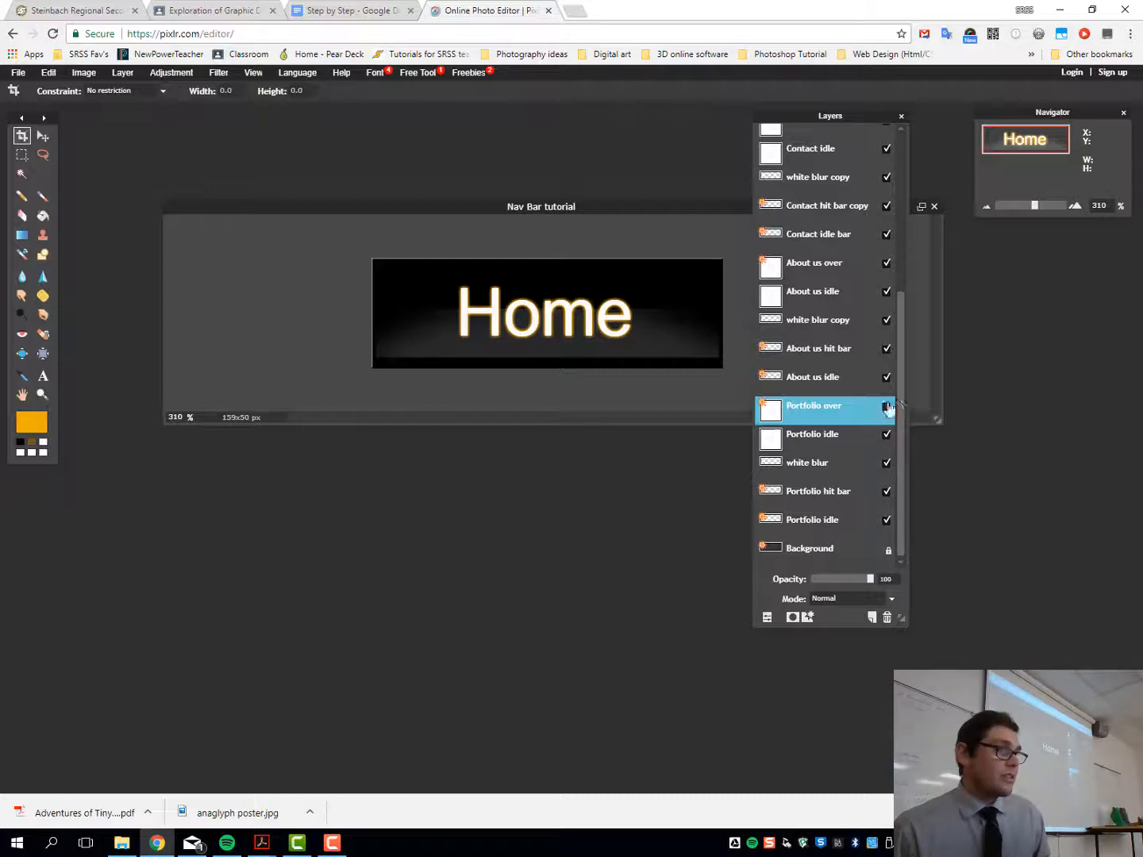
click(886, 410)
drag(900, 411, 899, 215)
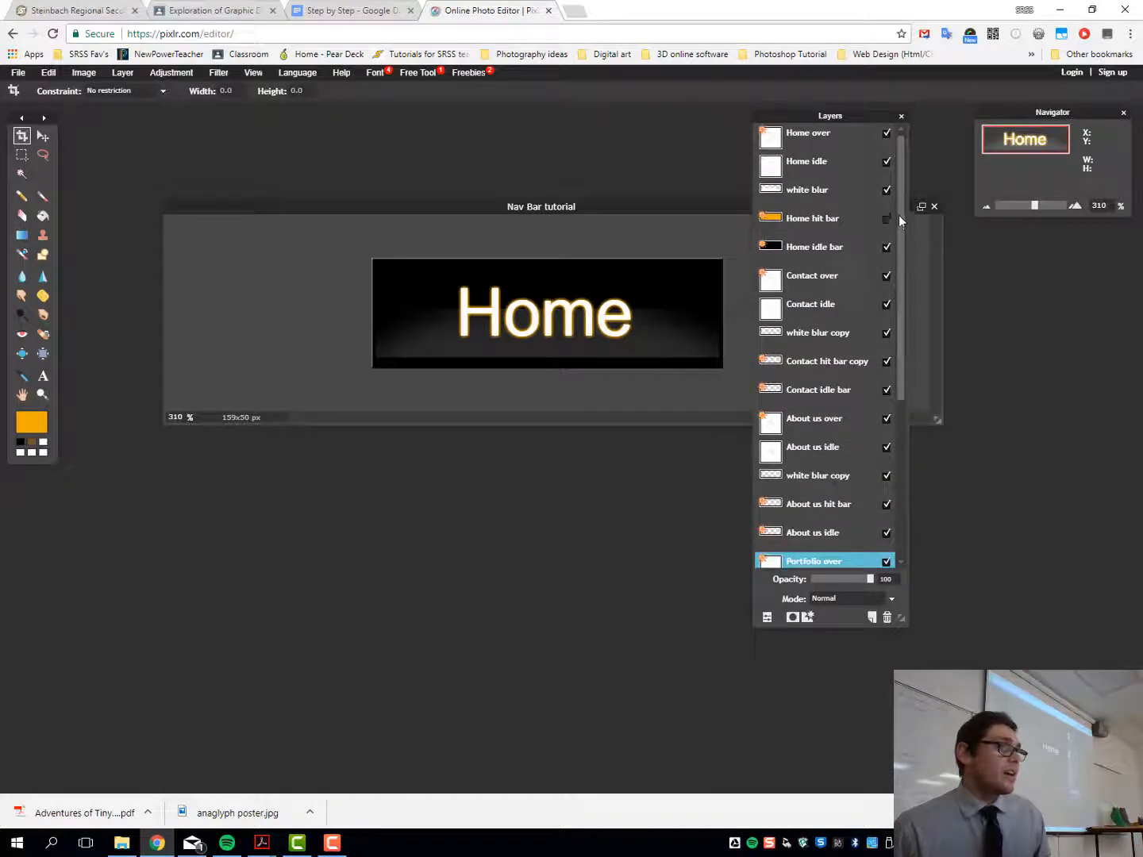
Step: Hide the Home over layer and name the idle-state image "Home btn idle" in the save settings
click(887, 133)
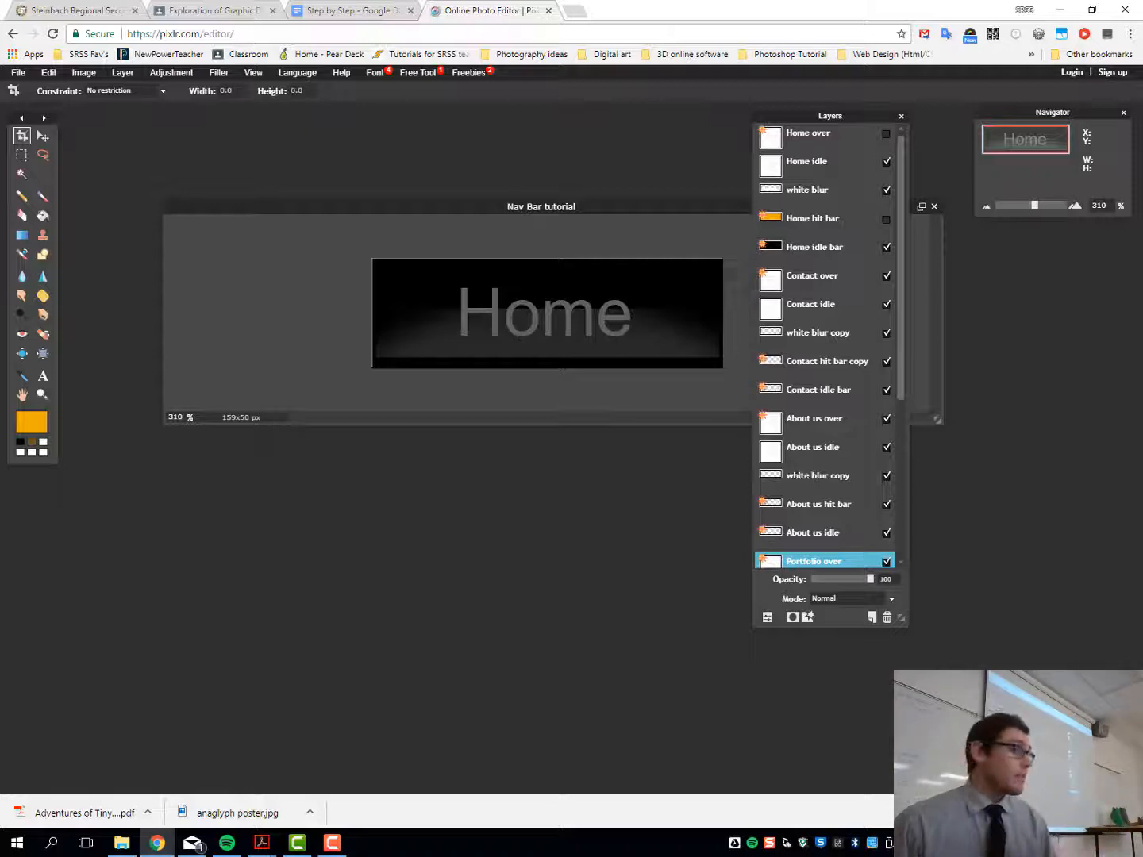
click(17, 72)
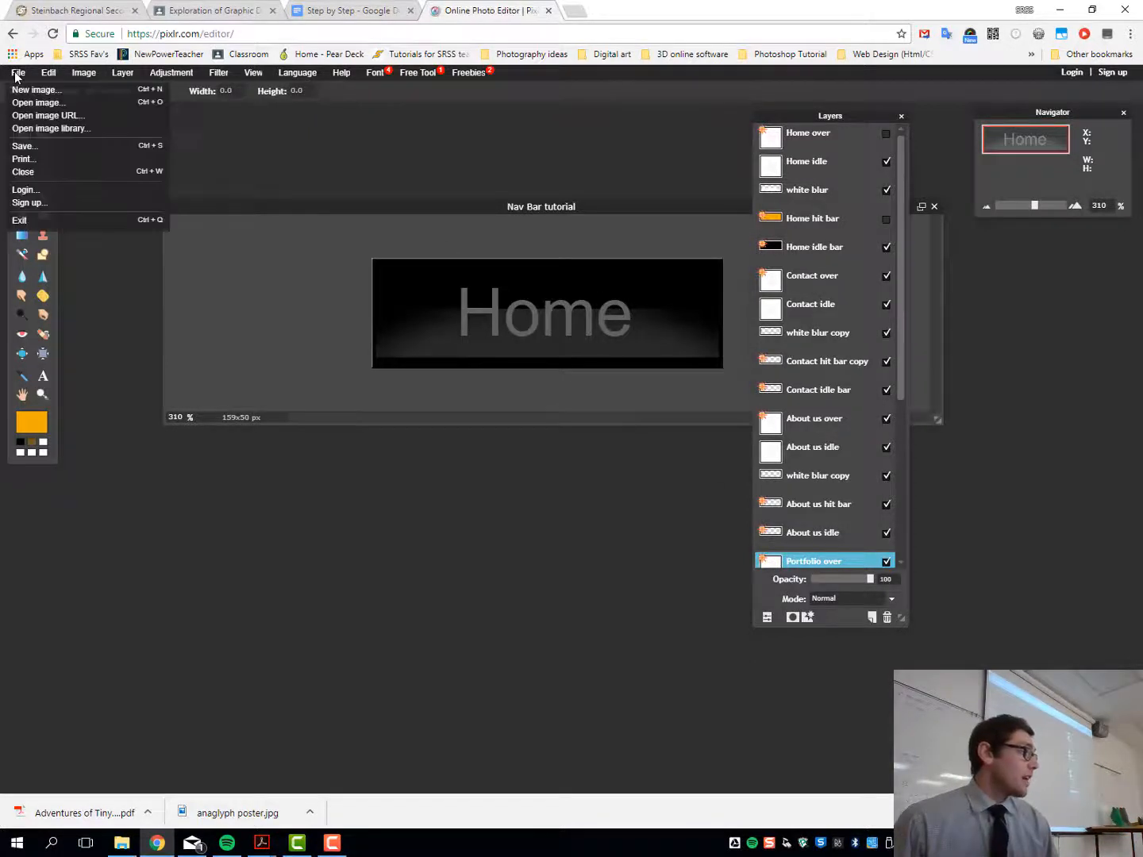
click(38, 154)
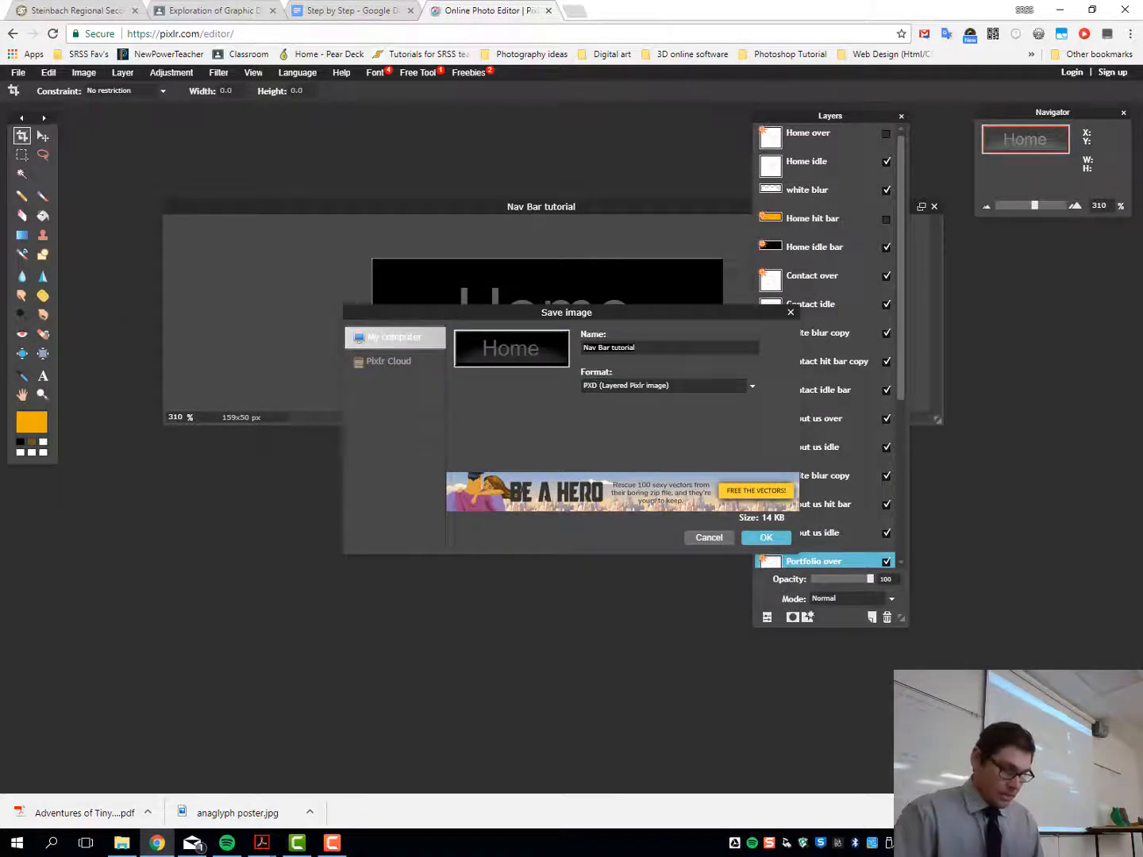
key(ctrl+a)
key(BackSpace)
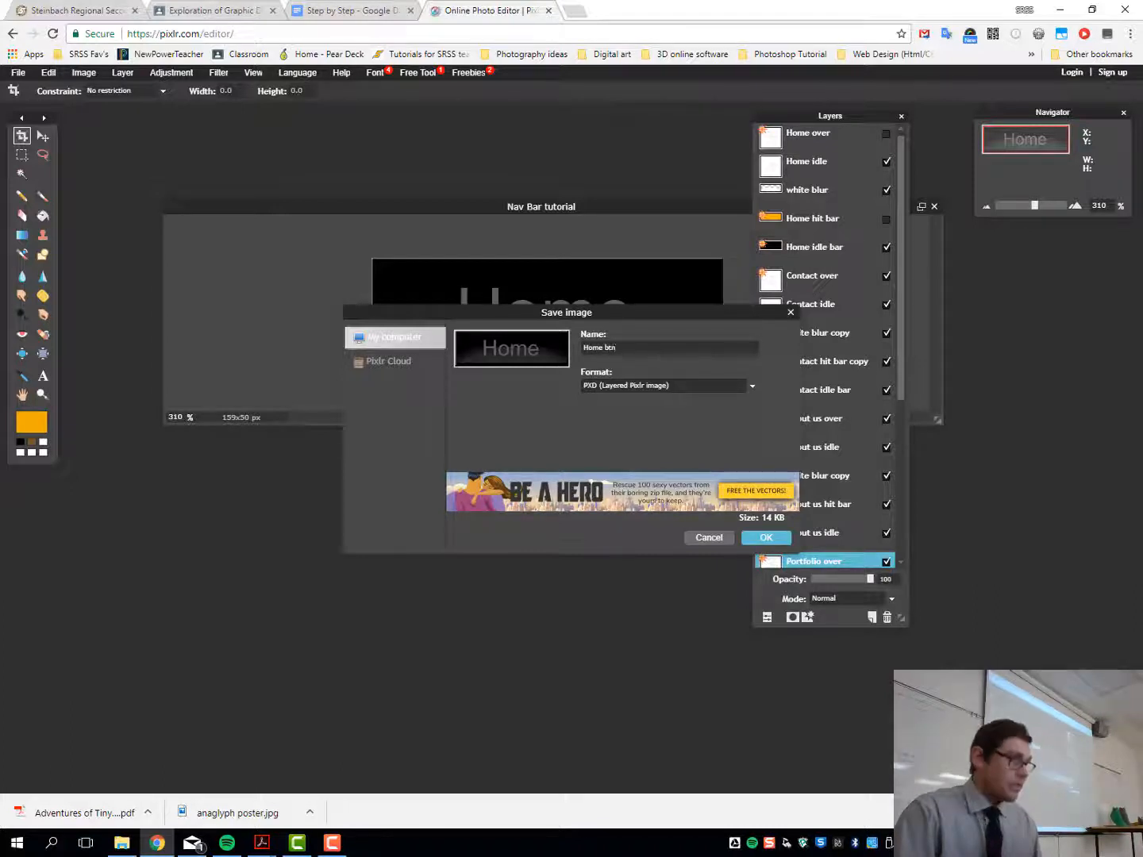
text(Home btn idle)
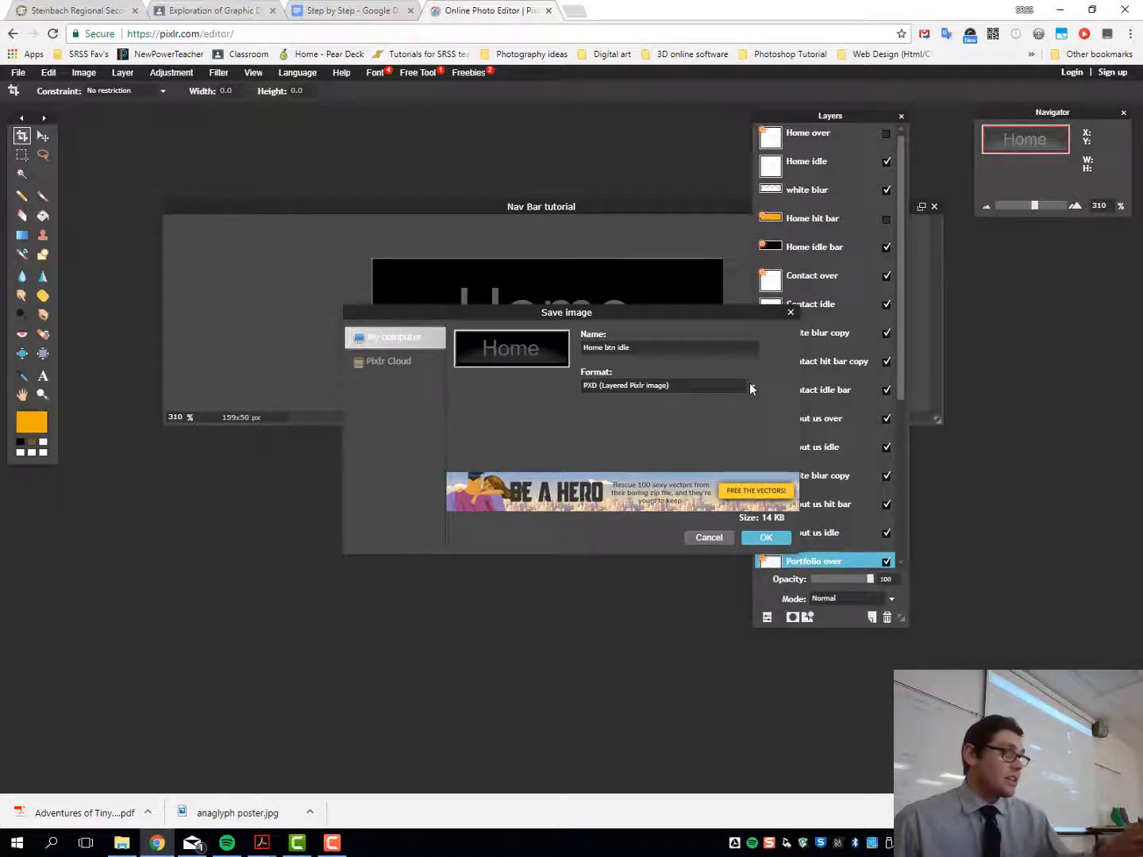
Step: Save the image as a JPEG in the Button Jpeg's folder, replacing the existing Home btn idle file
click(750, 383)
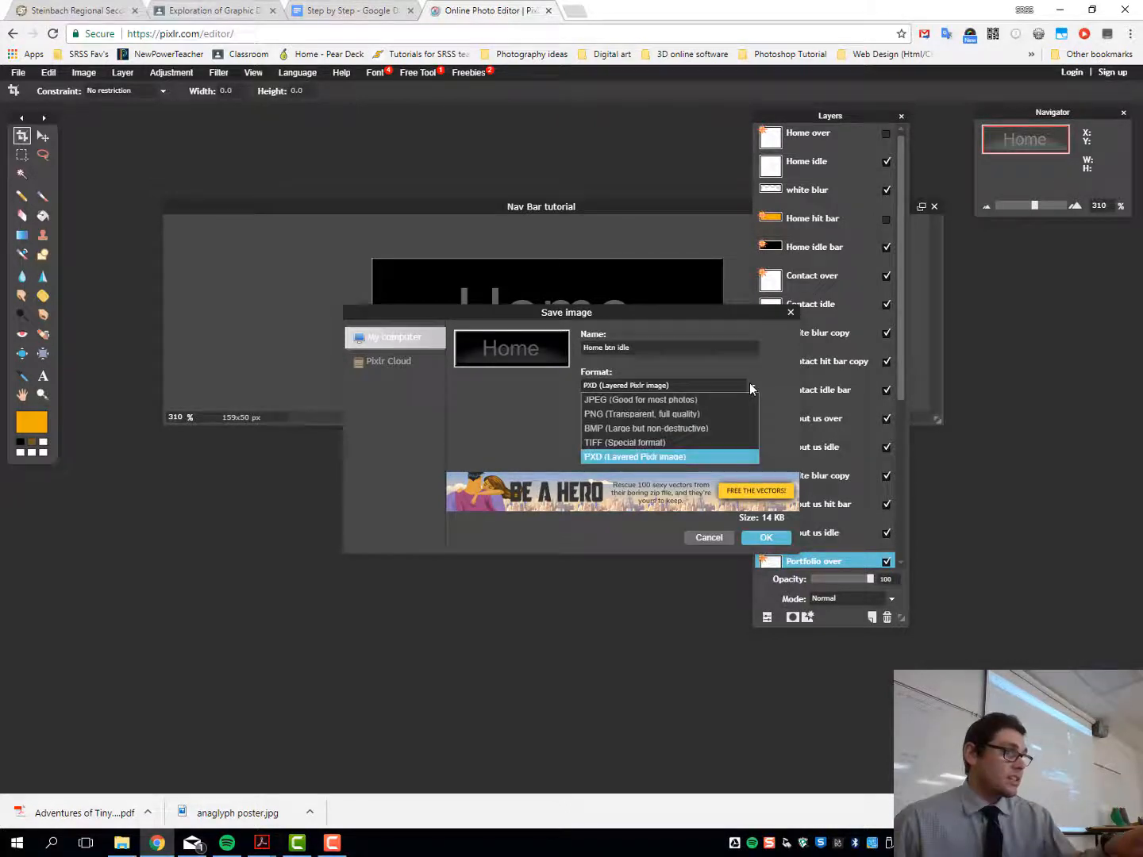
click(705, 401)
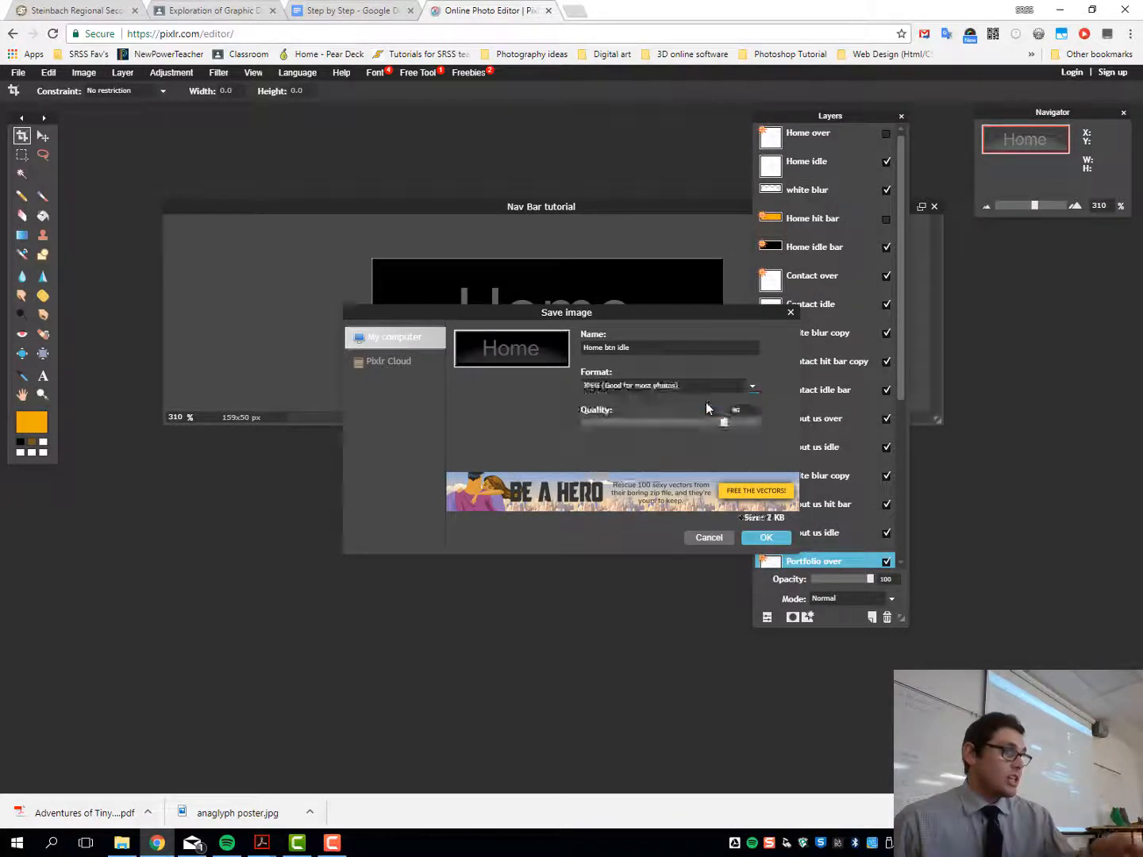
click(781, 539)
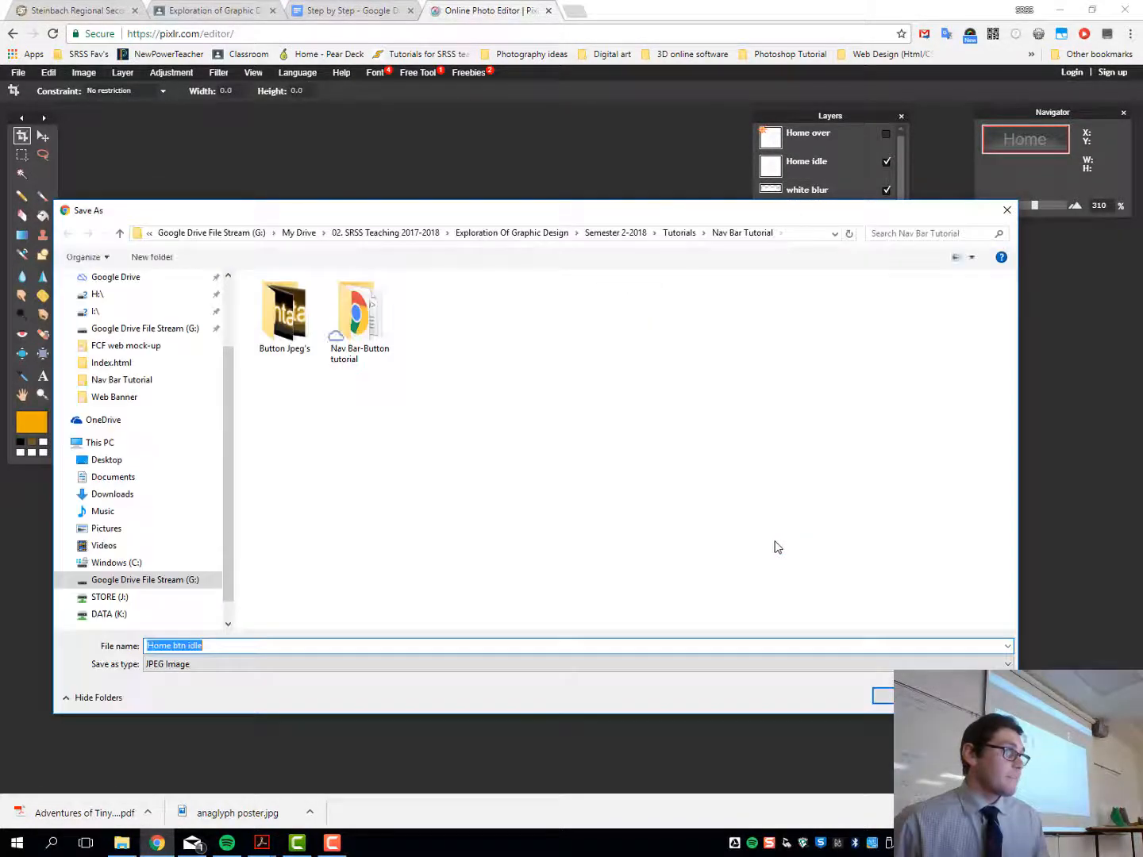
double_click(283, 315)
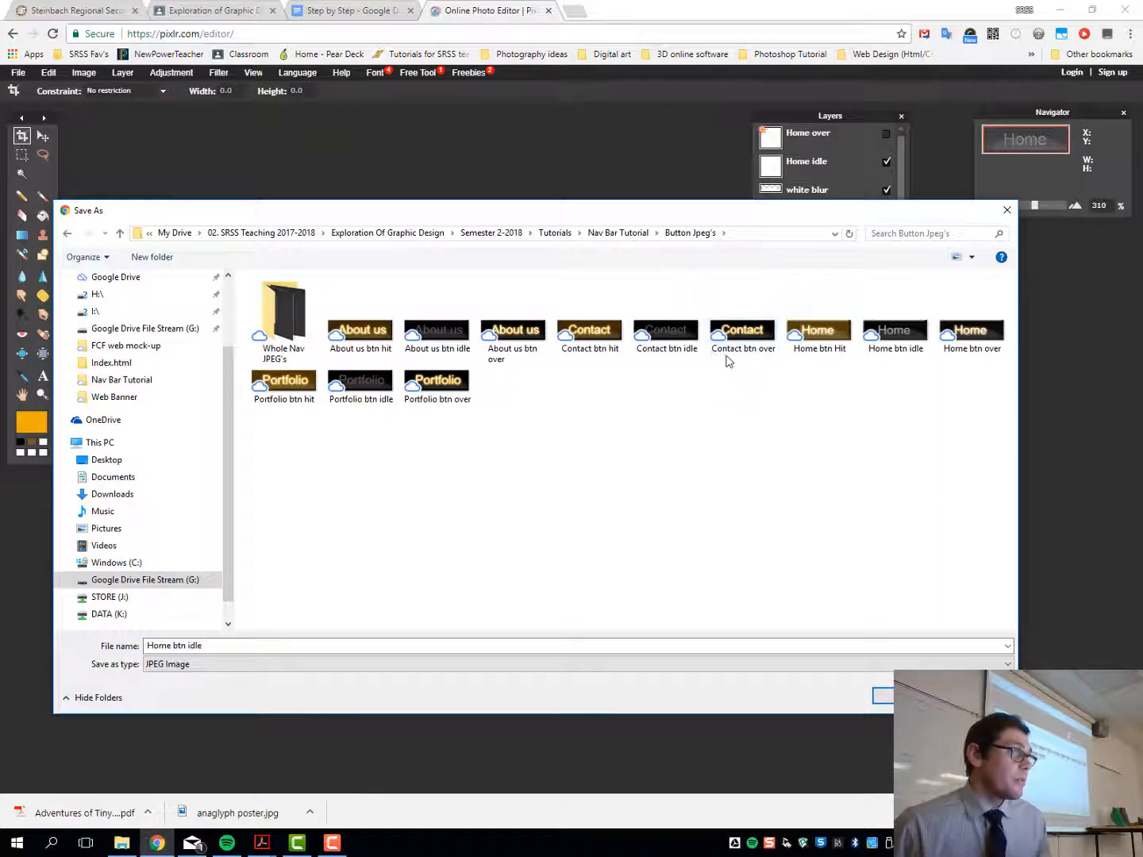
click(910, 344)
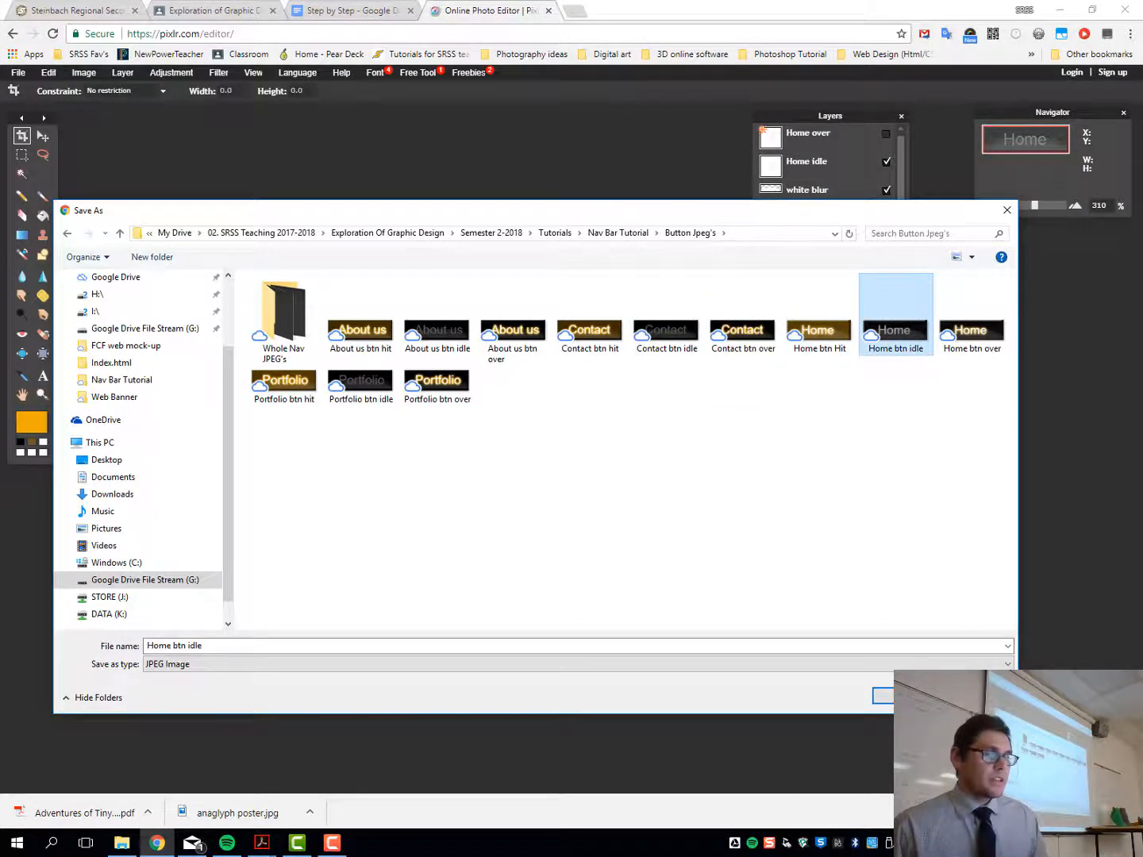
click(881, 696)
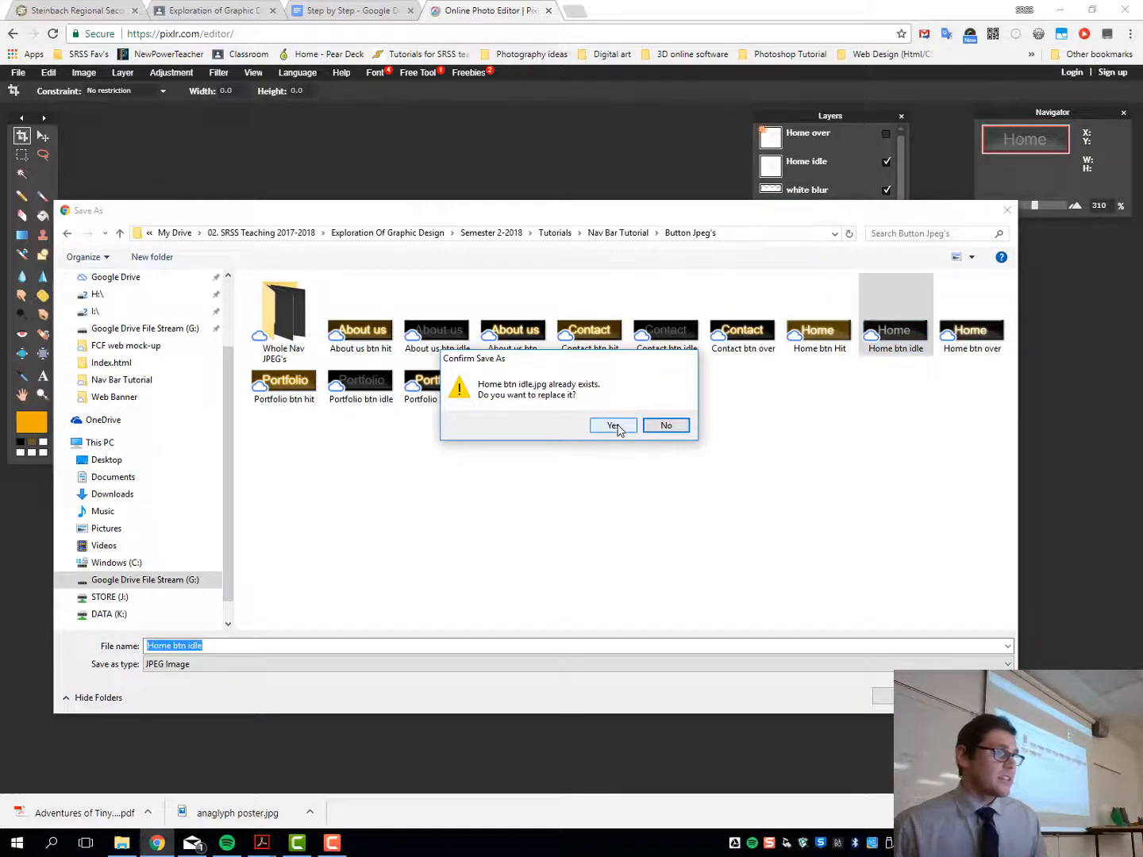
click(614, 427)
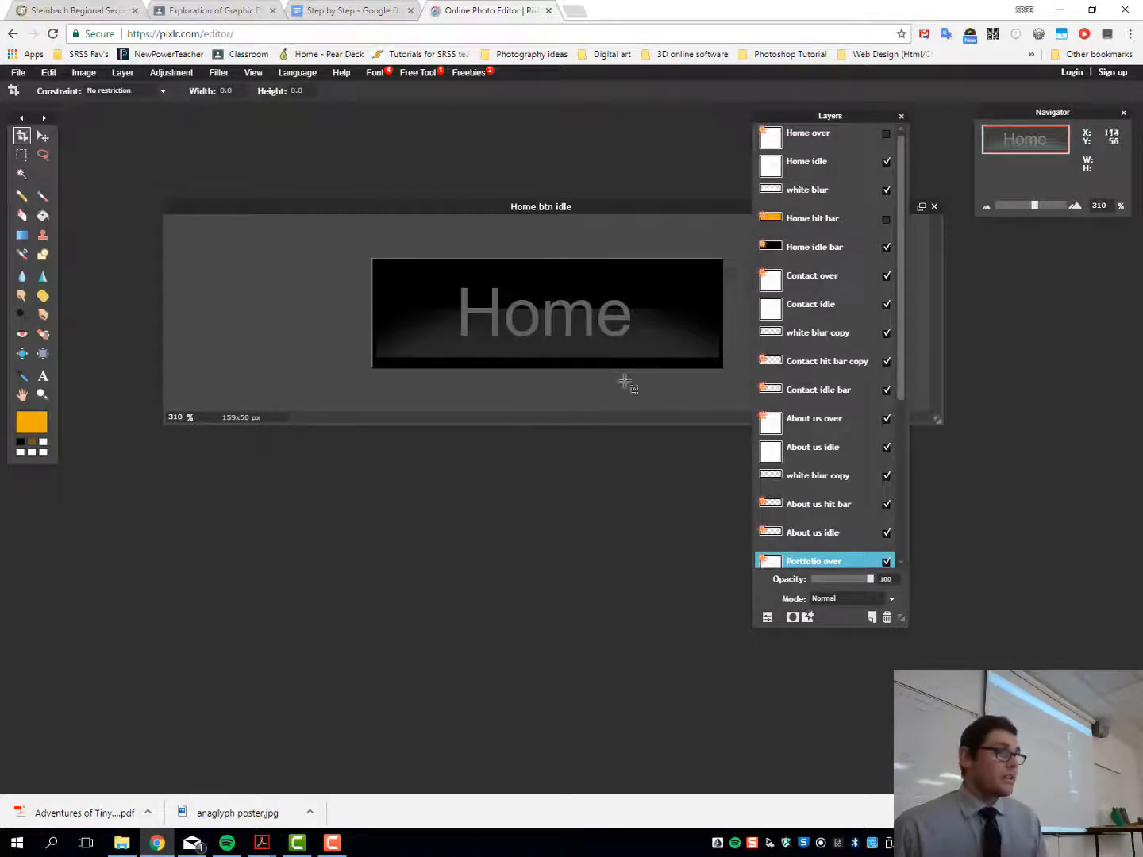
drag(677, 211, 589, 253)
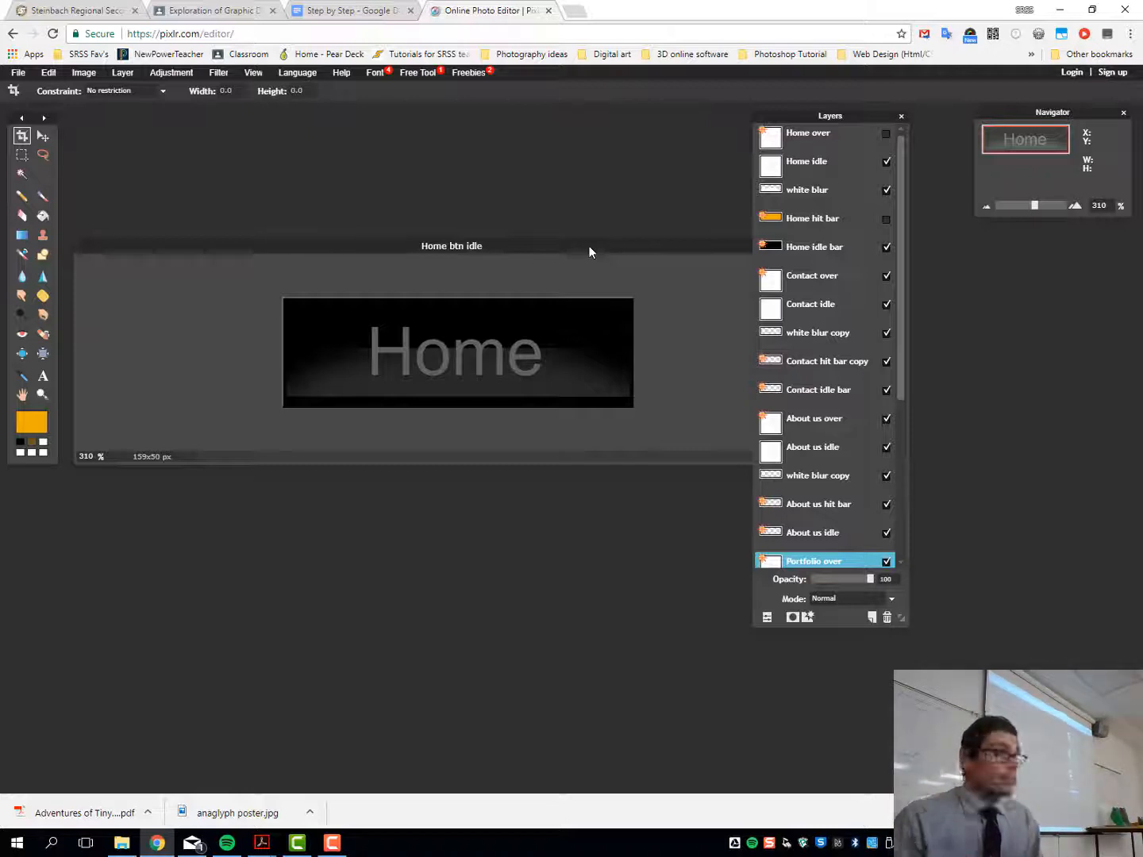
drag(663, 245, 534, 292)
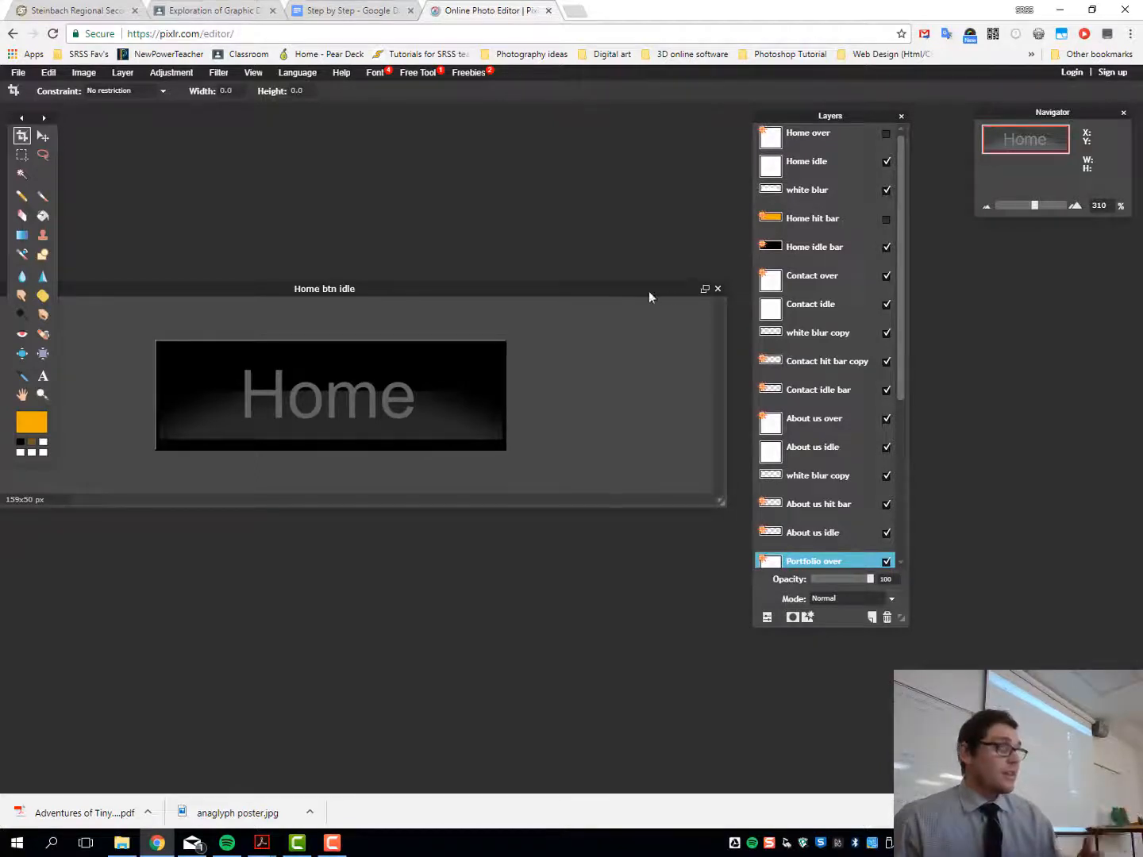
drag(647, 296, 913, 277)
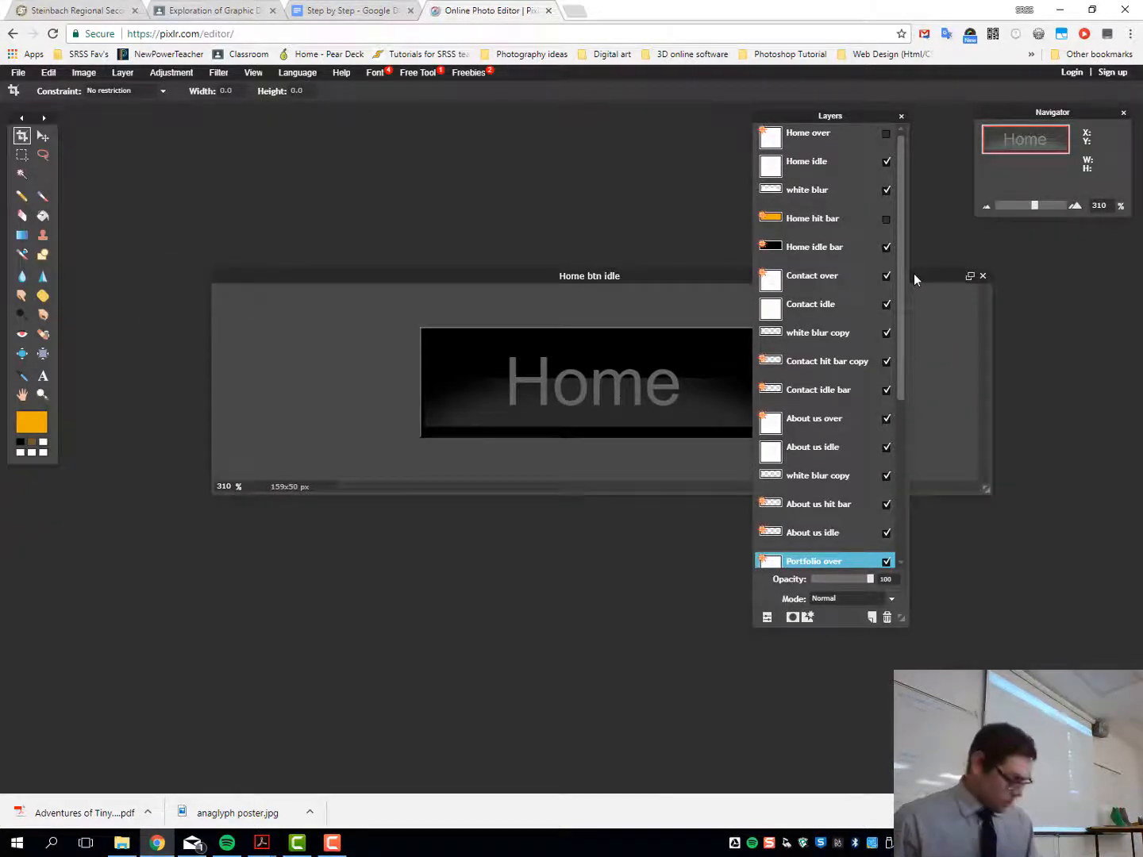
Step: Undo the crop to bring back the full navigation bar and enlarge the image window
key(ctrl+z)
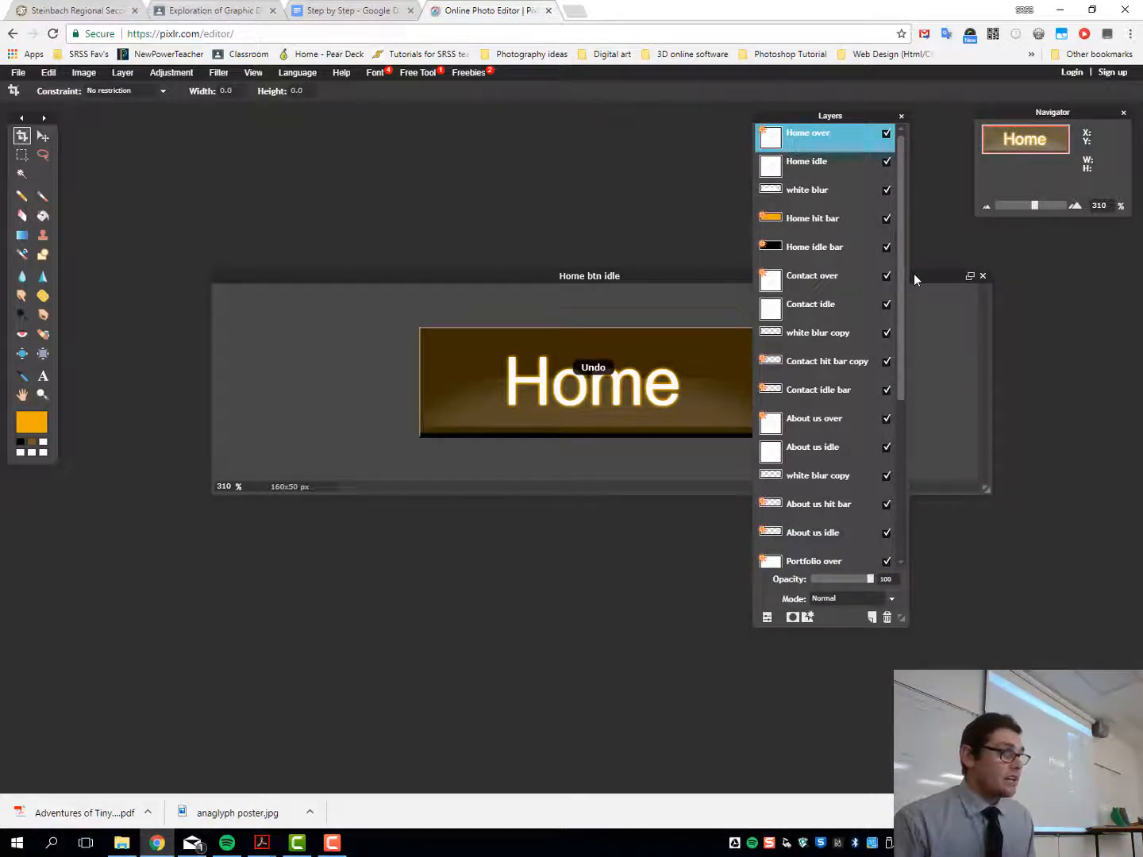
key(ctrl+z)
key(ctrl+z)
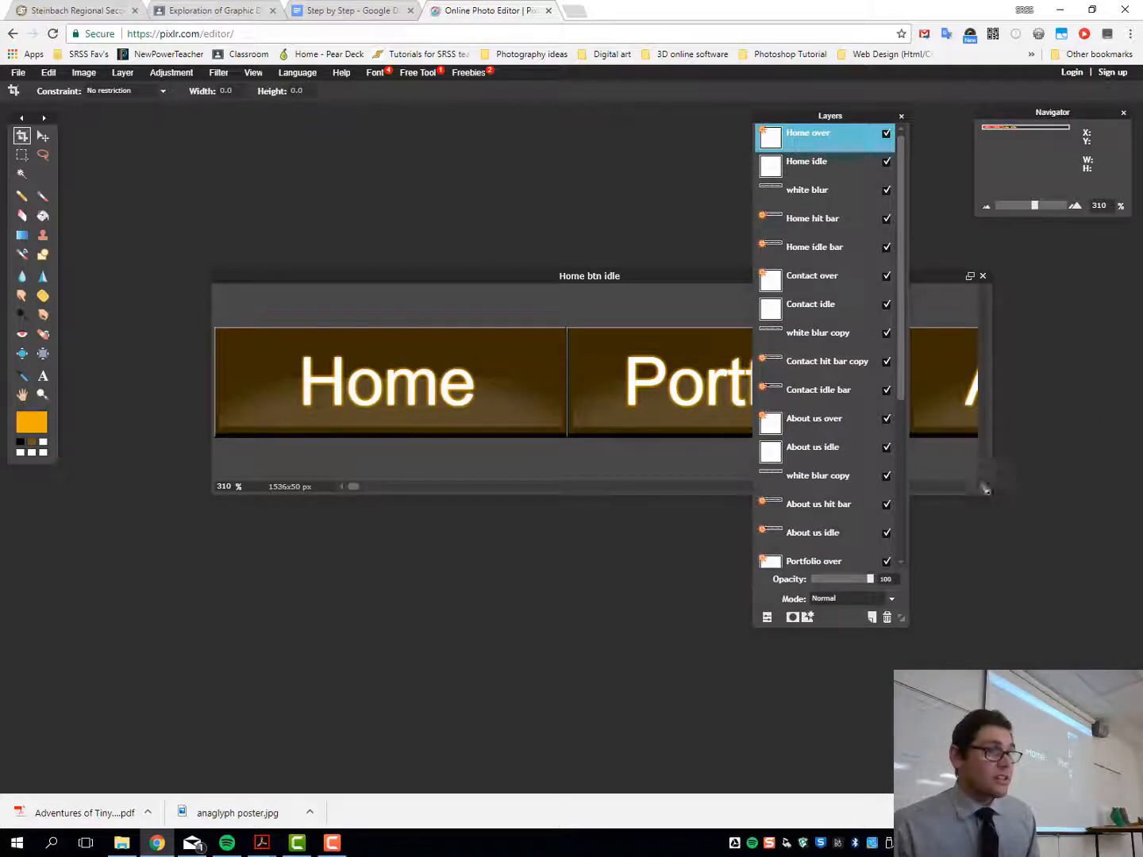
drag(983, 488, 1030, 384)
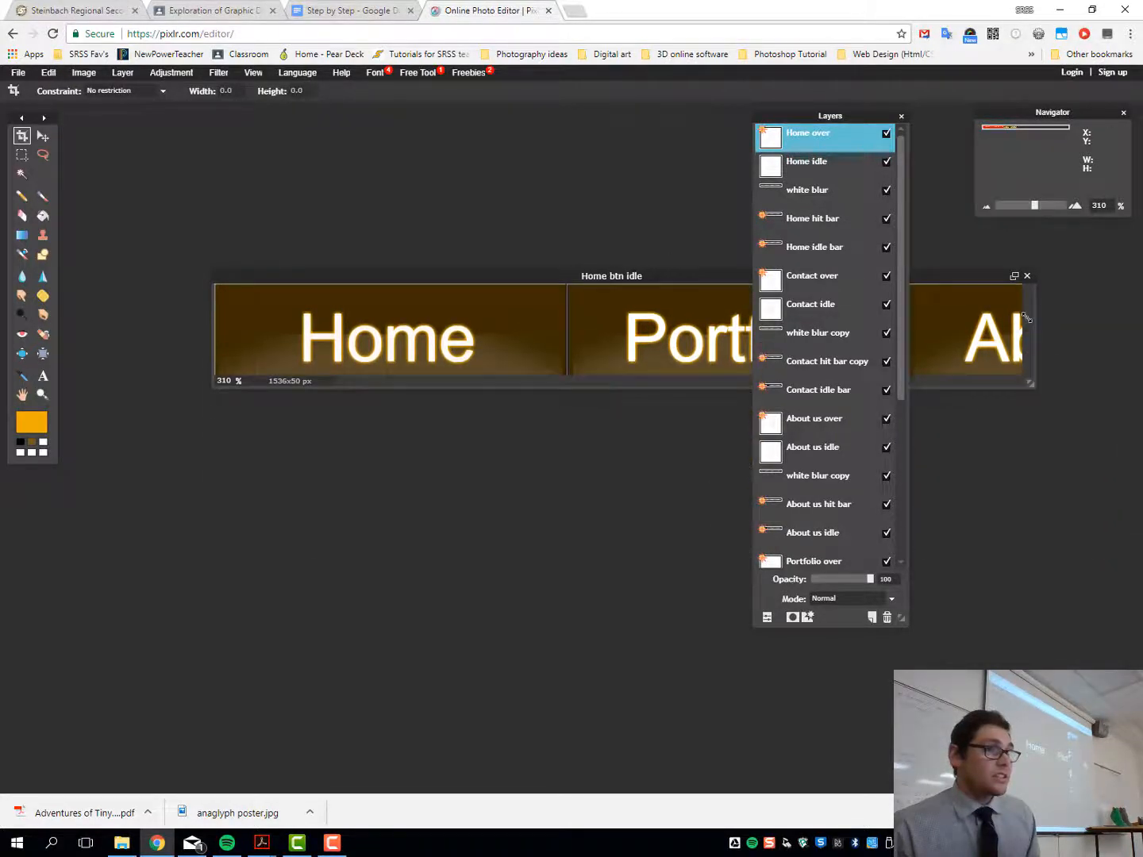
drag(1027, 319, 1127, 513)
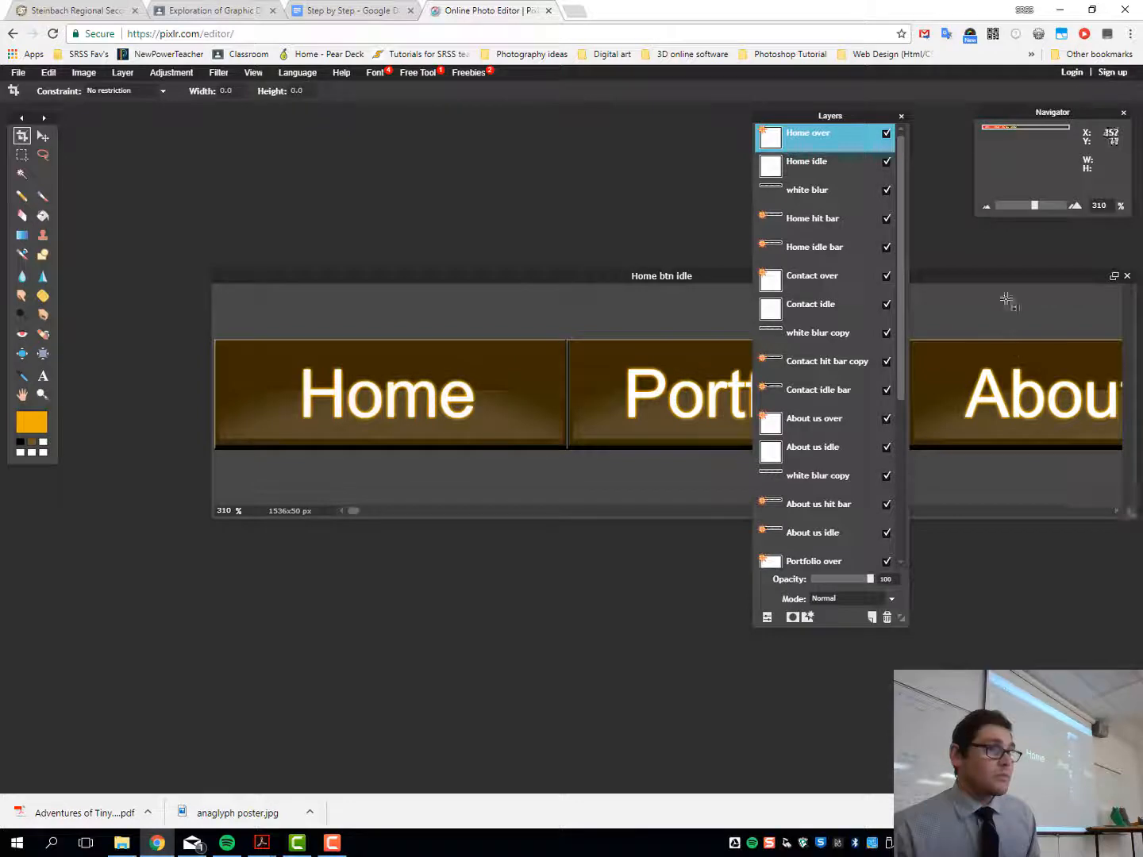
Step: Crop the navigation bar roughly around the Portfolio button, to about 208 by 50 px with some margin on both sides
drag(1013, 275, 858, 251)
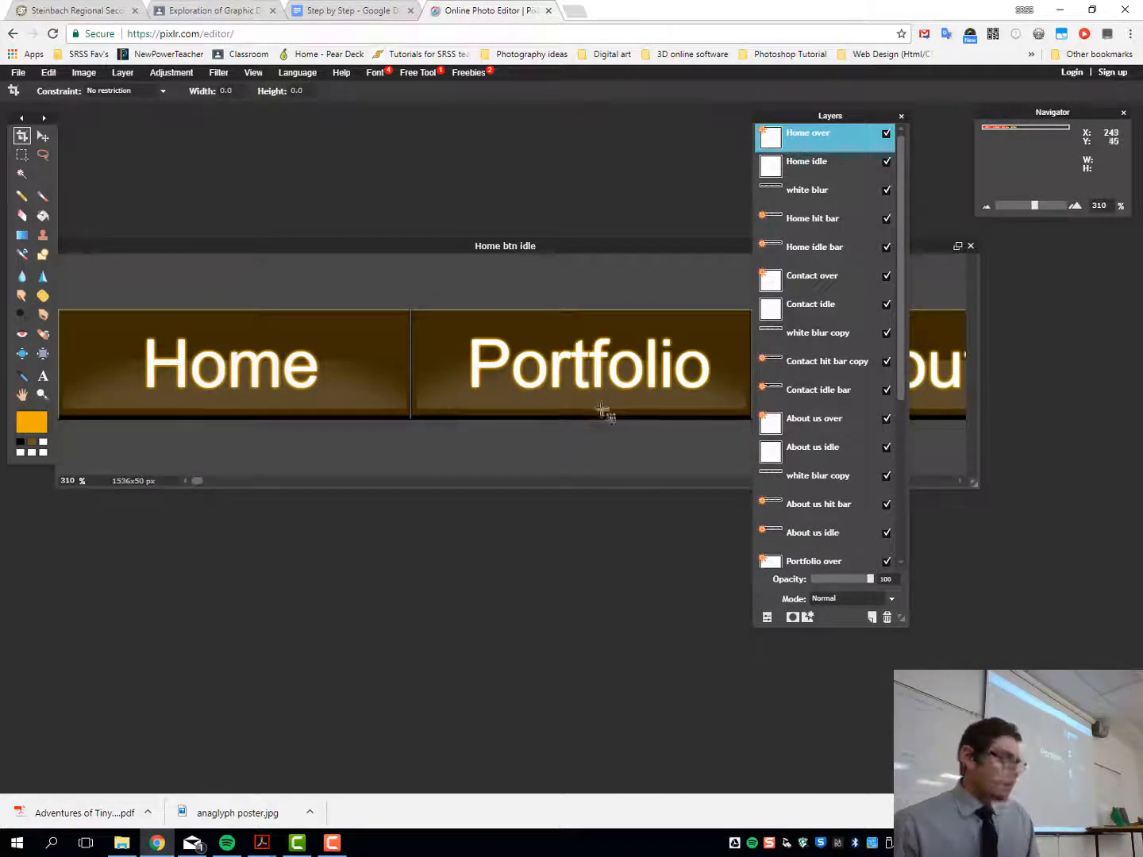
scroll(609, 421, down, 2)
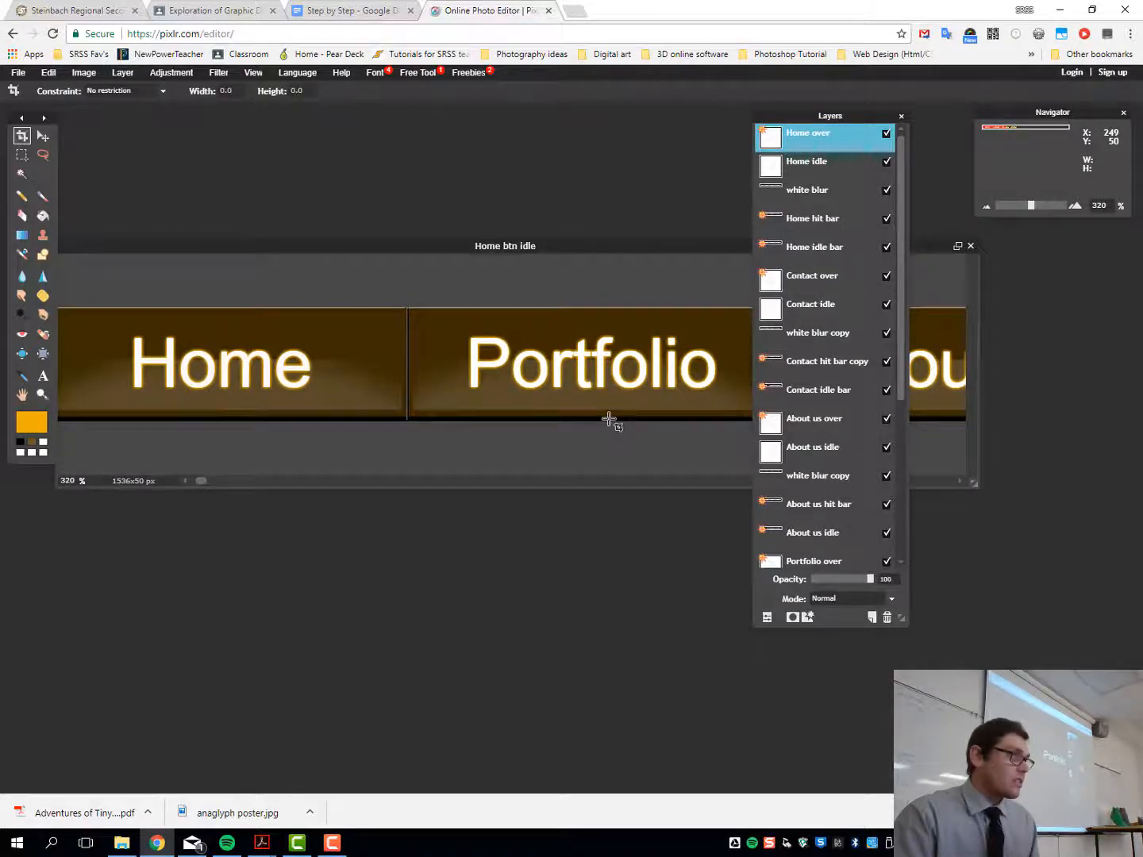
scroll(609, 420, down, 6)
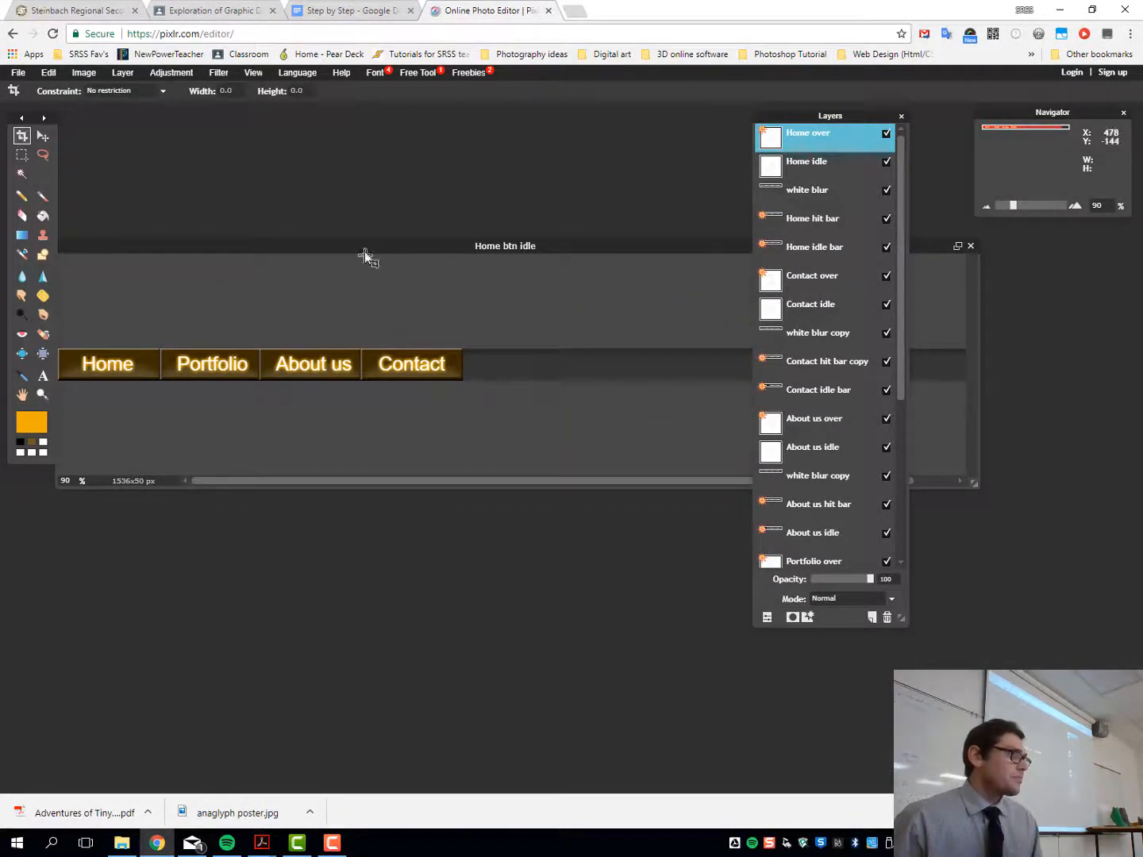
drag(360, 247, 467, 249)
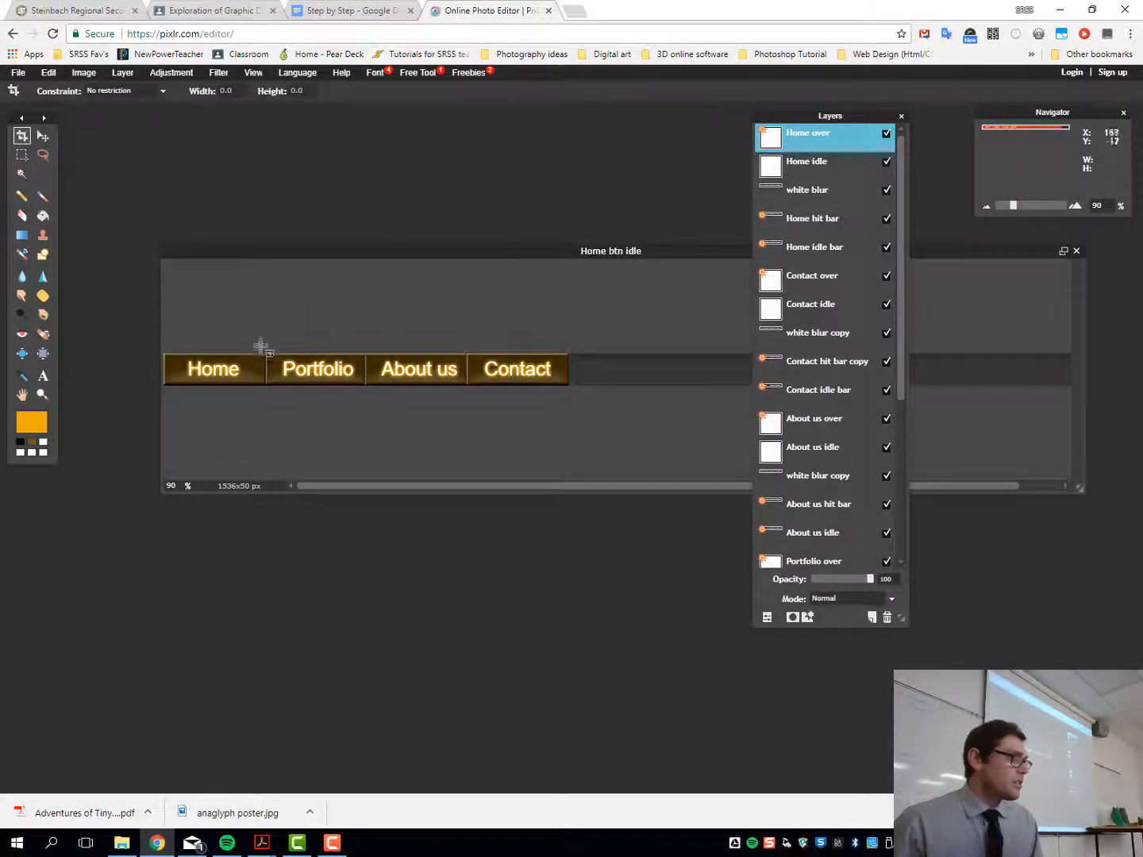
drag(260, 354, 367, 443)
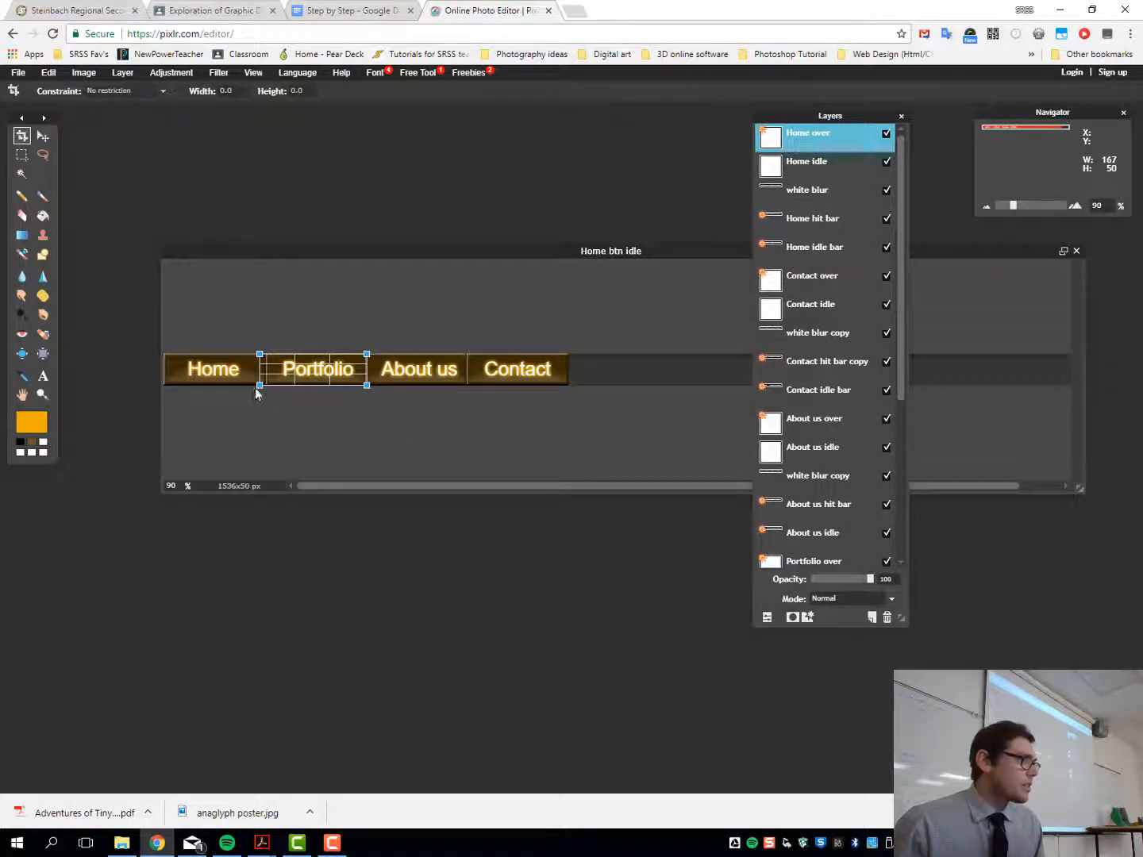
drag(368, 385, 384, 386)
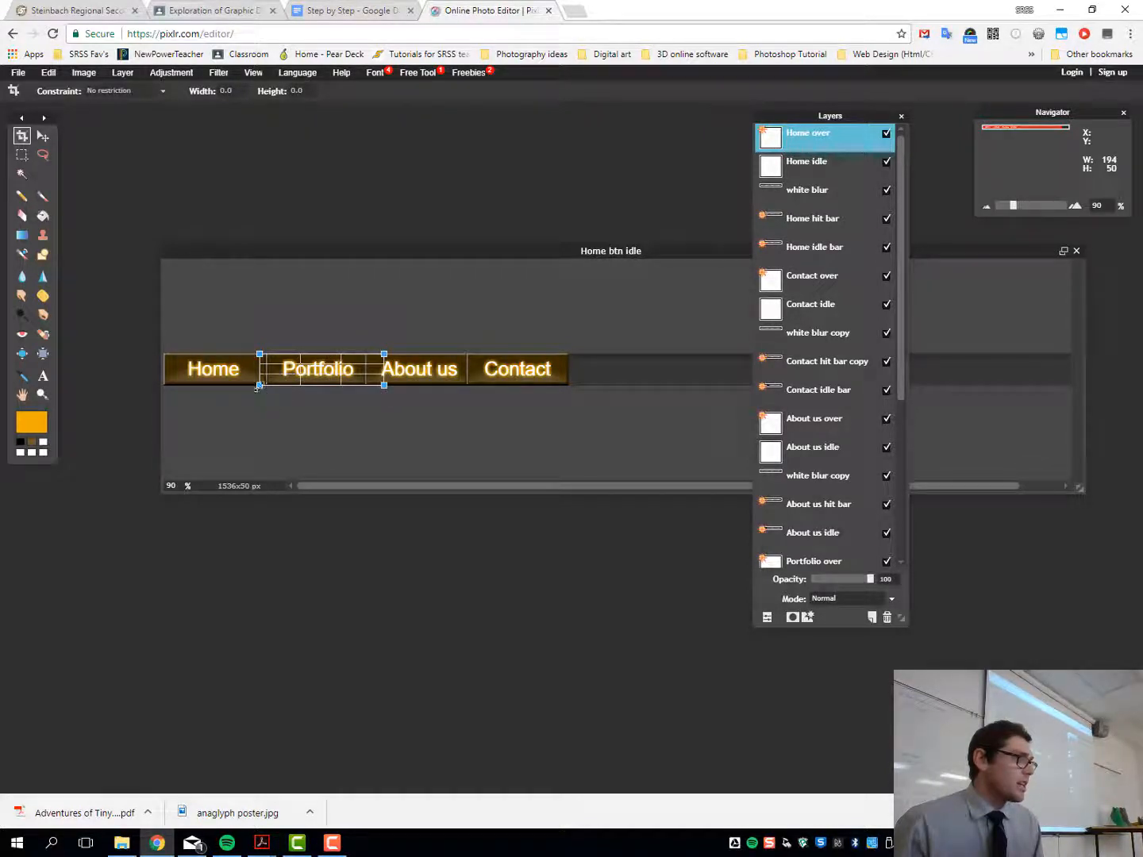
drag(257, 386, 250, 393)
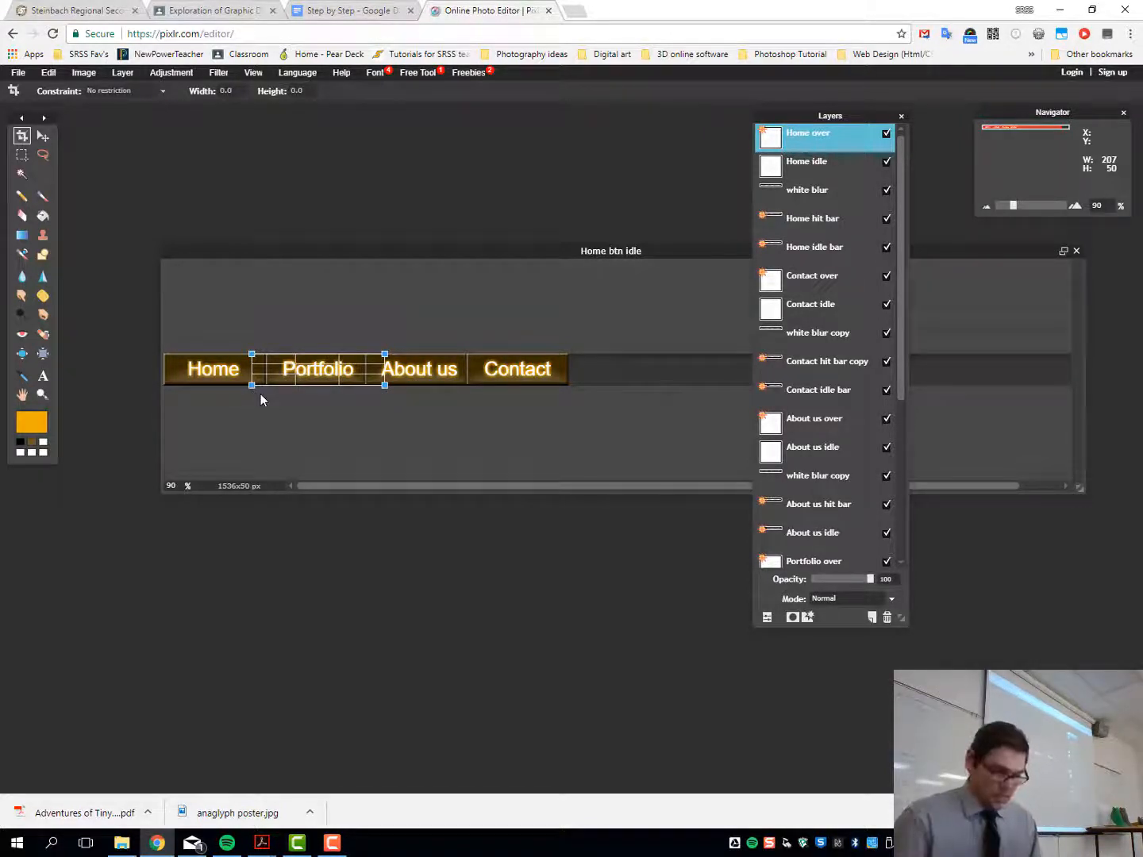
key(Return)
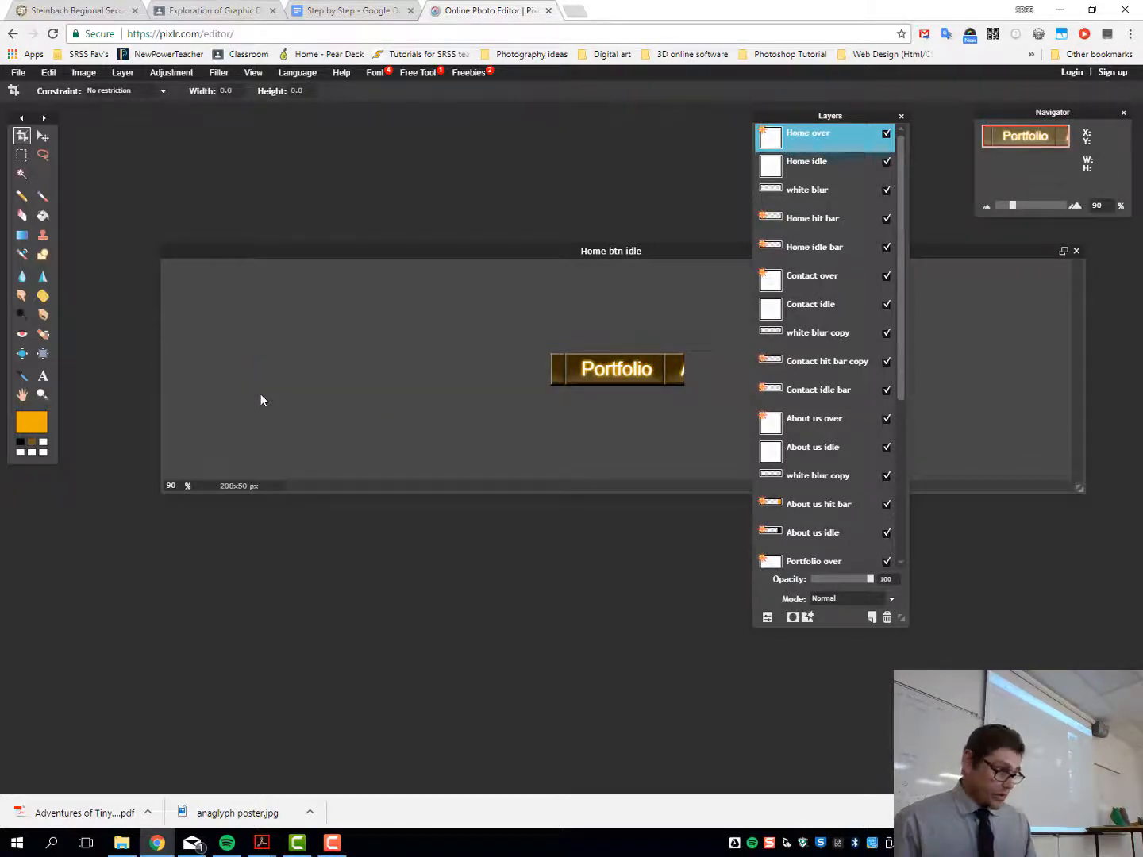
Step: Crop the image closer to the Portfolio button's side edges, to about 155 by 50 px
scroll(260, 394, up, 3)
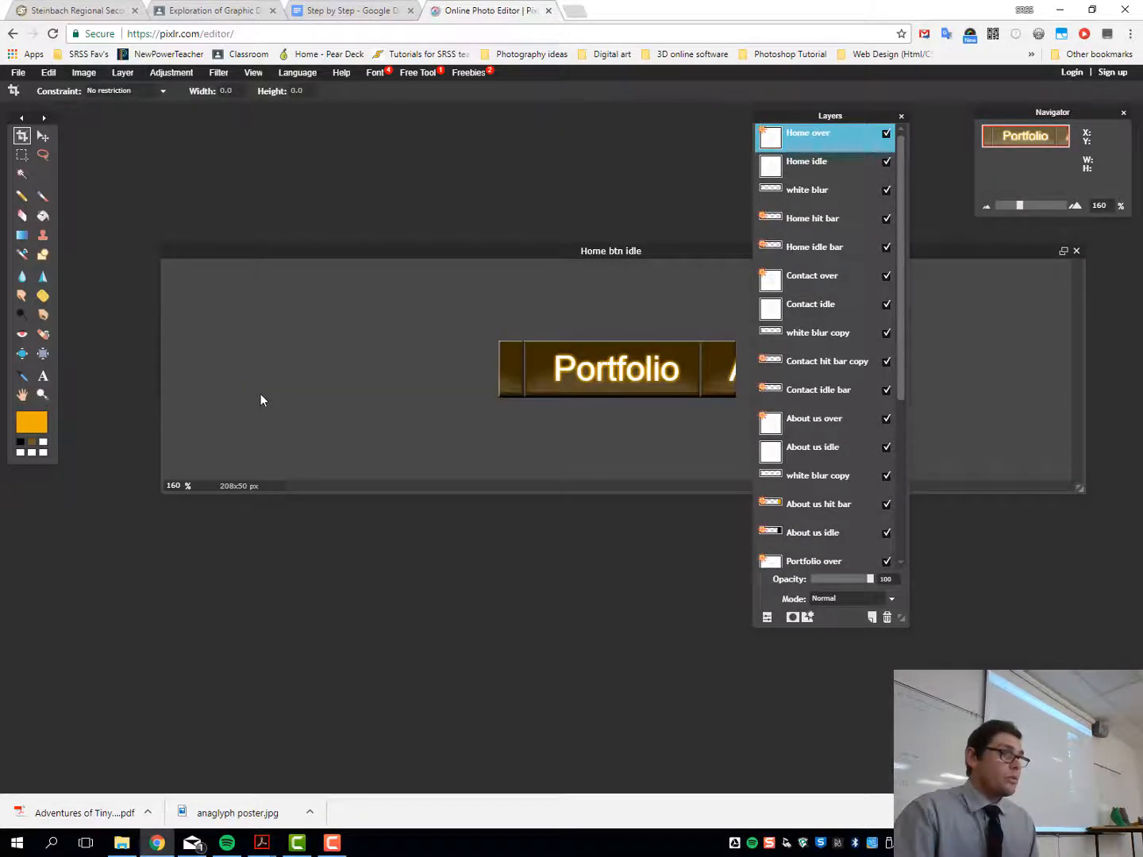
scroll(260, 393, up, 1)
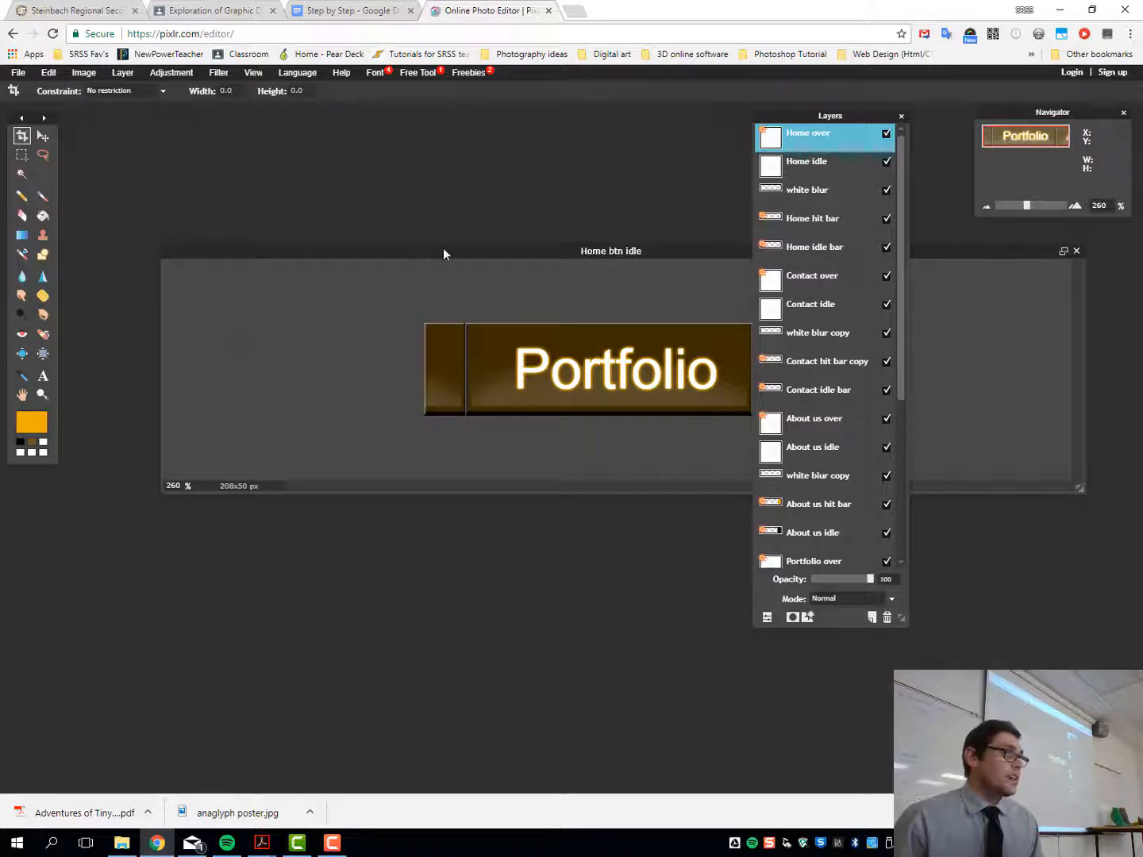
drag(301, 239, 377, 232)
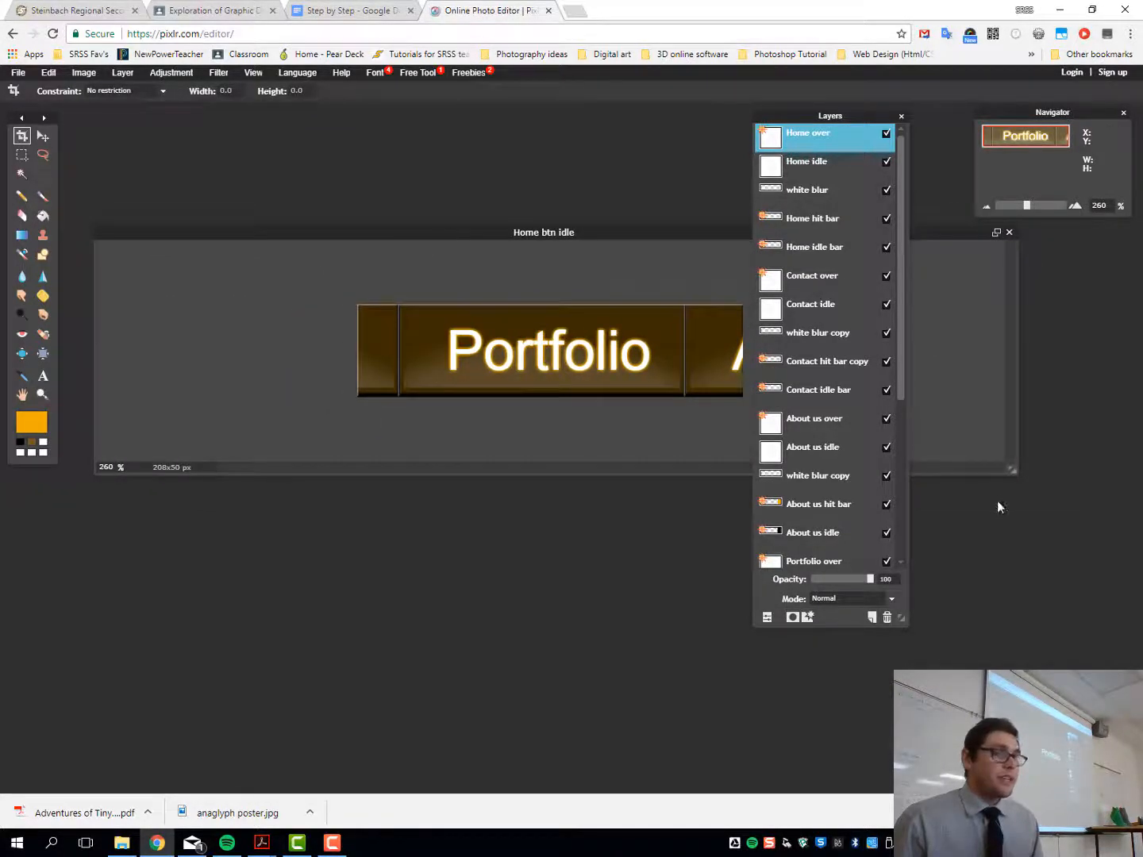
drag(1010, 470, 631, 418)
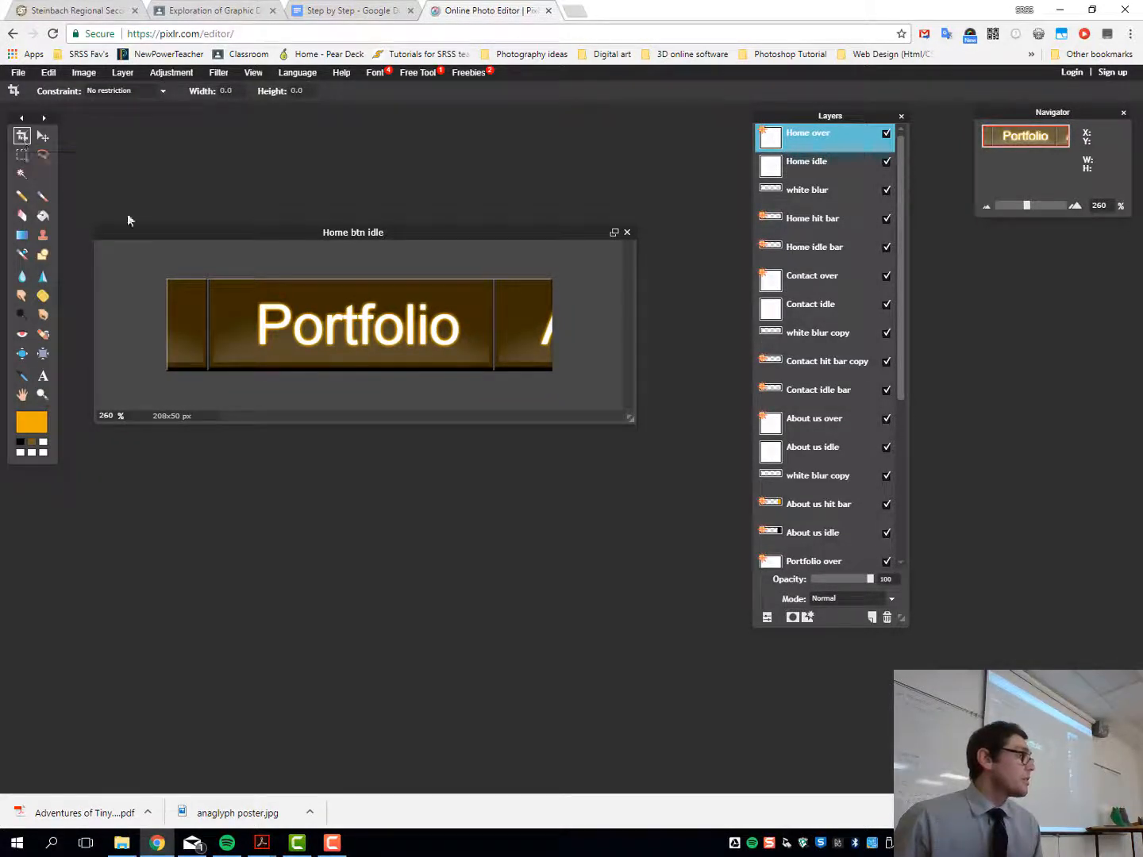
drag(194, 258, 494, 372)
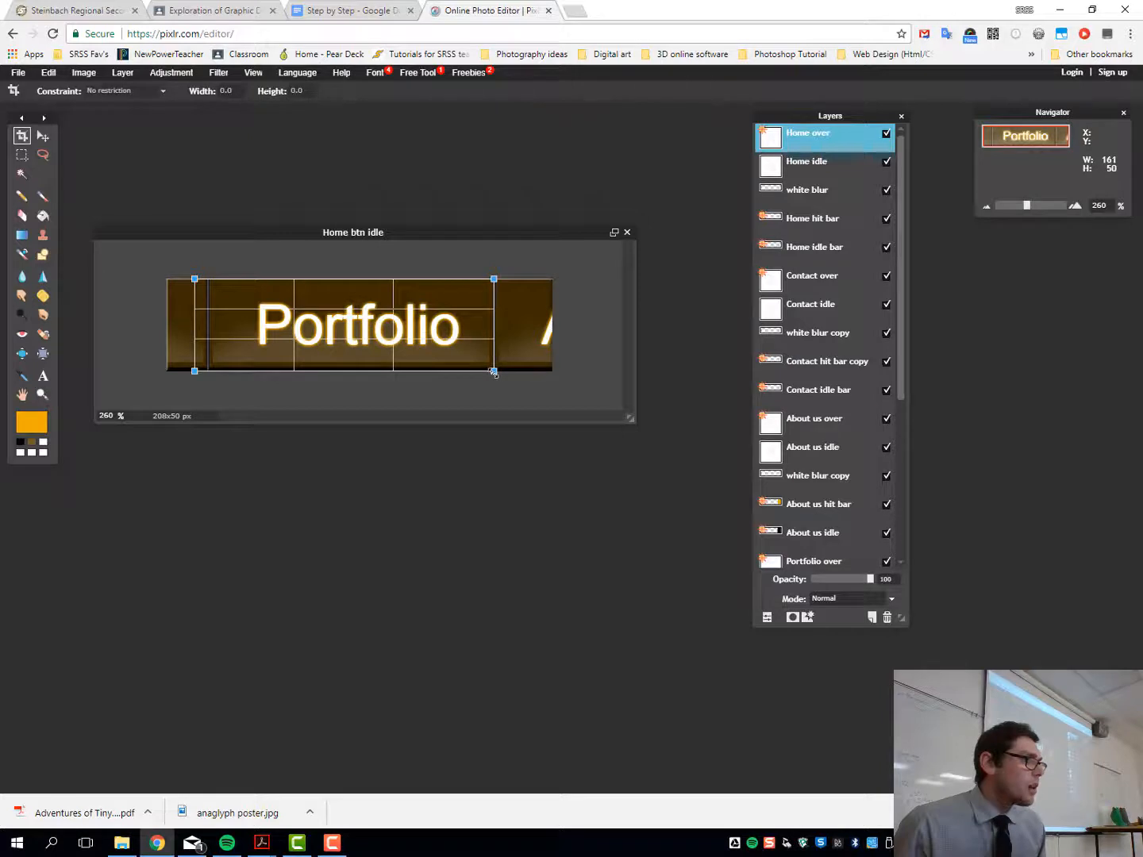
drag(194, 370, 207, 372)
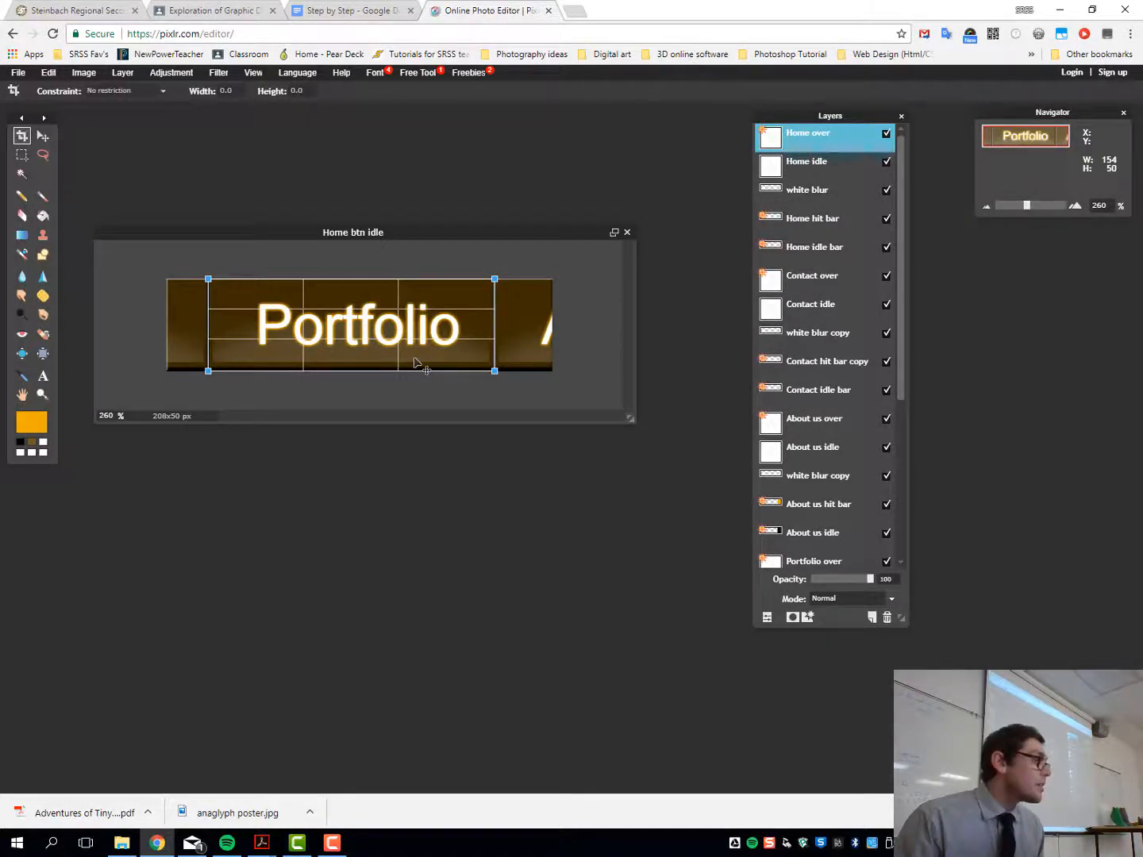
key(Return)
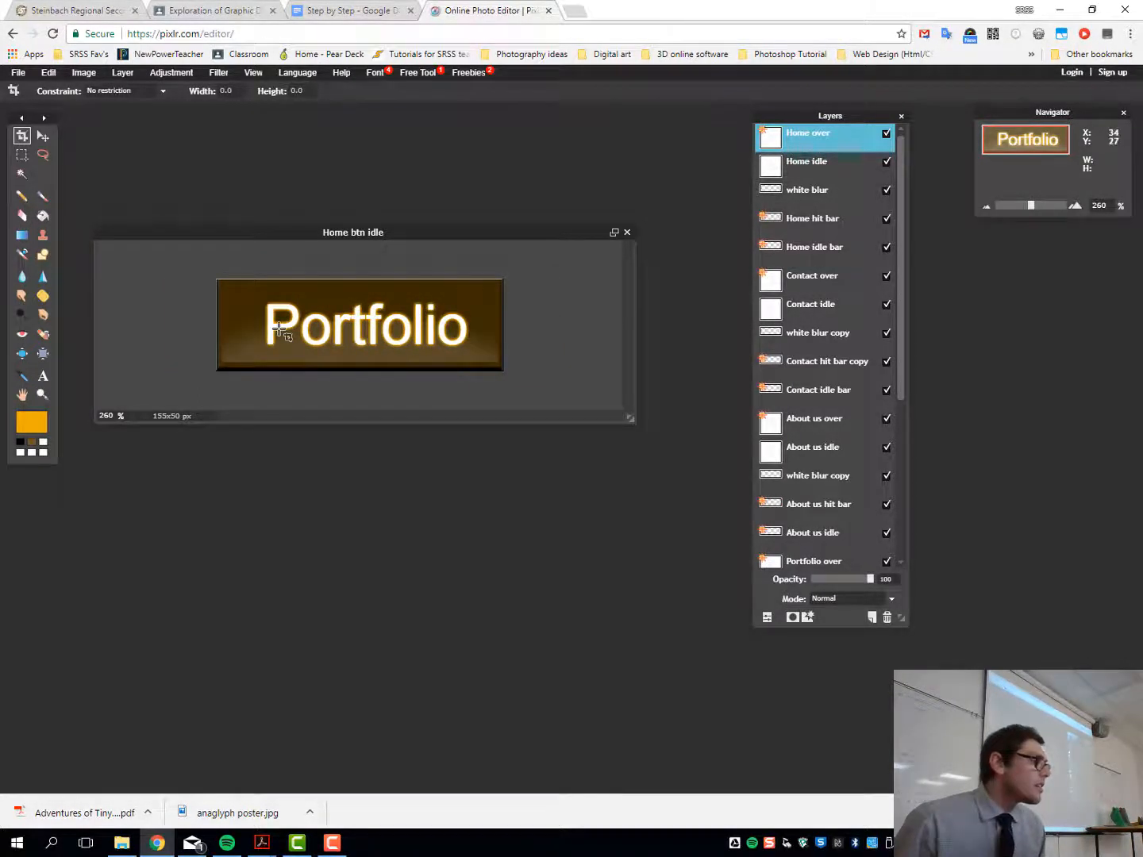
Step: Trim leftover slivers at both sides of the Portfolio button, cropping to about 153 by 50 px
drag(214, 281, 547, 463)
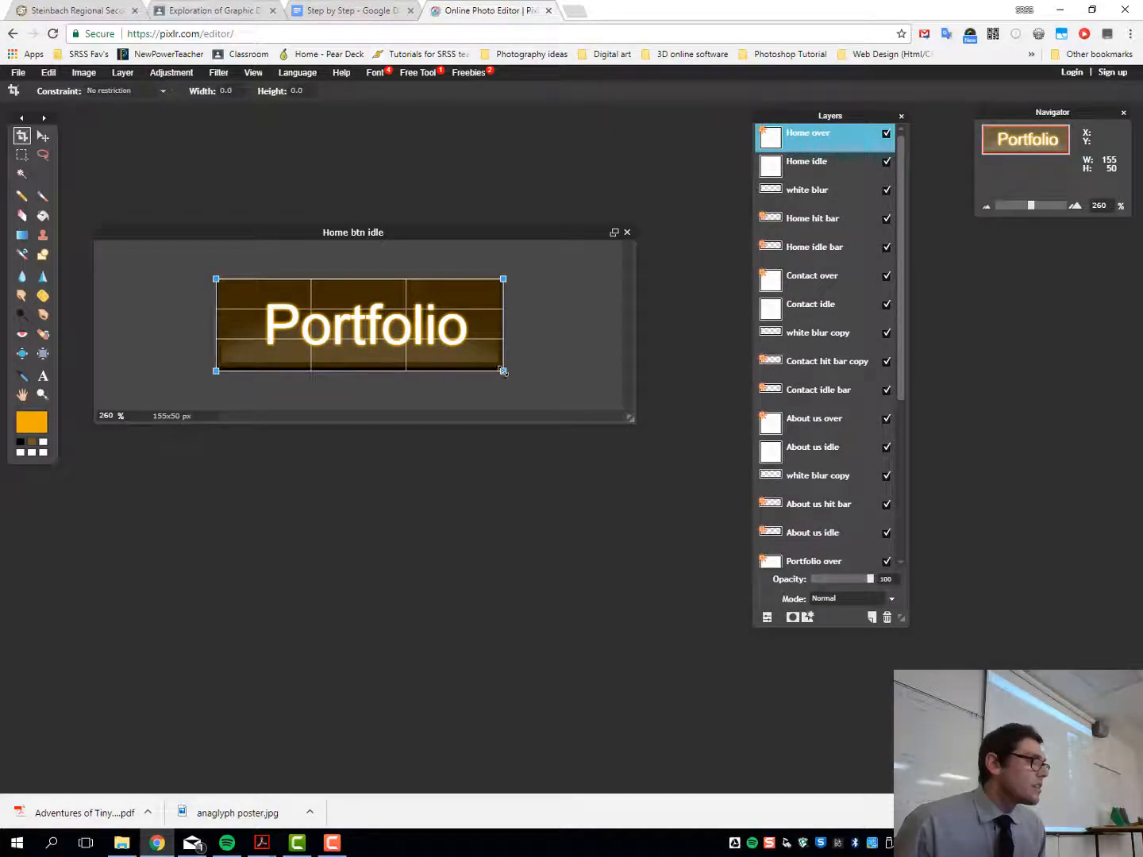
drag(504, 370, 501, 384)
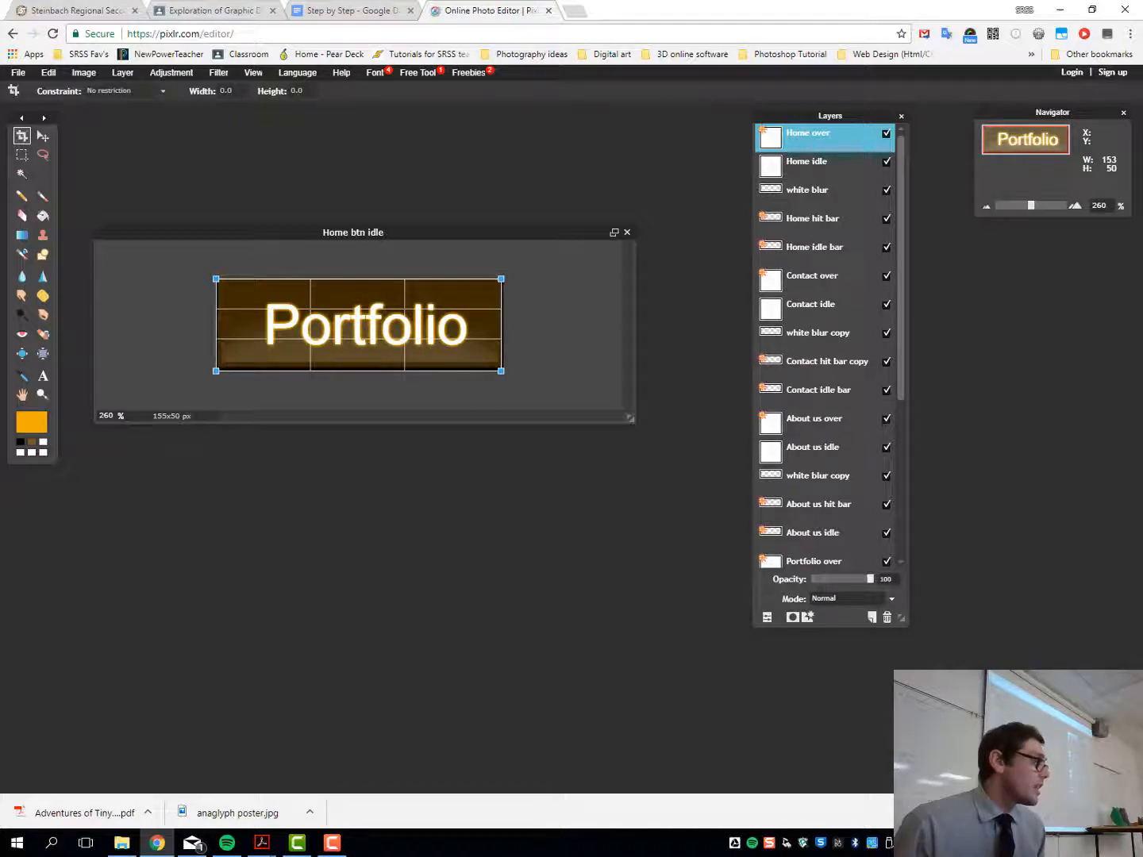
drag(216, 371, 215, 376)
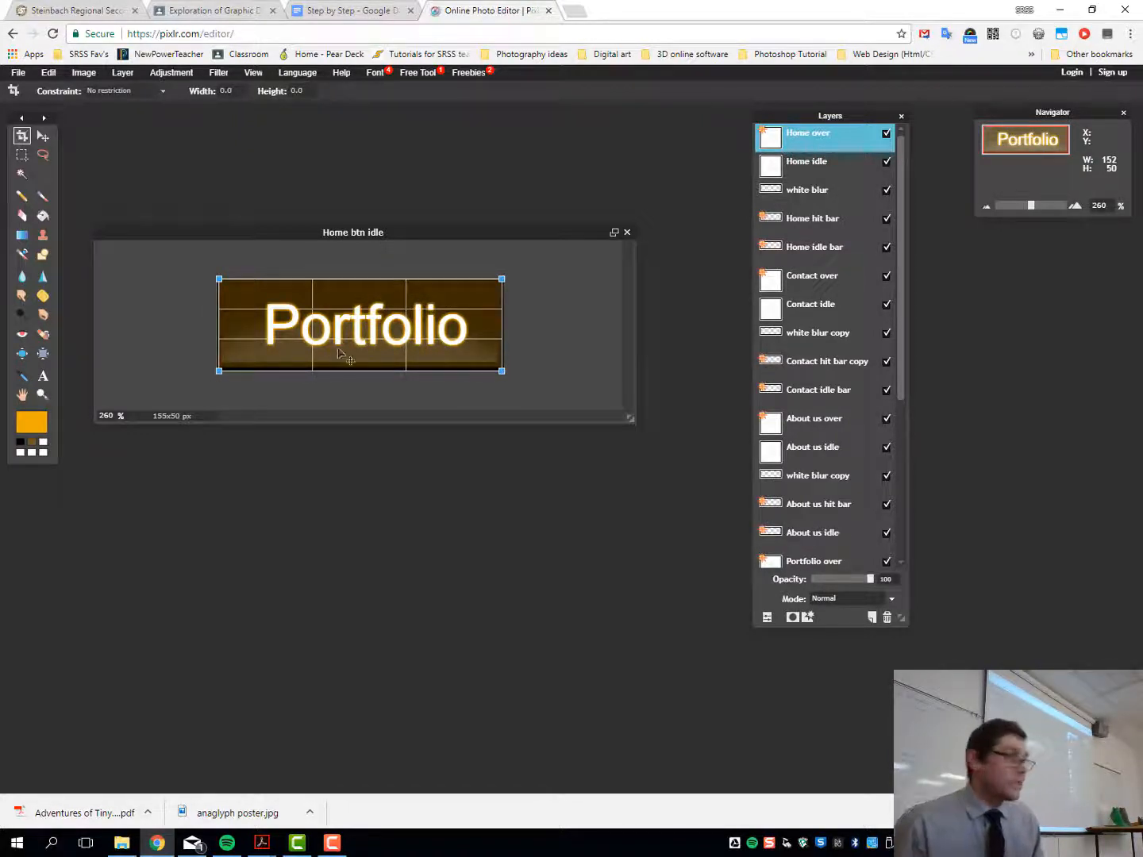
key(Return)
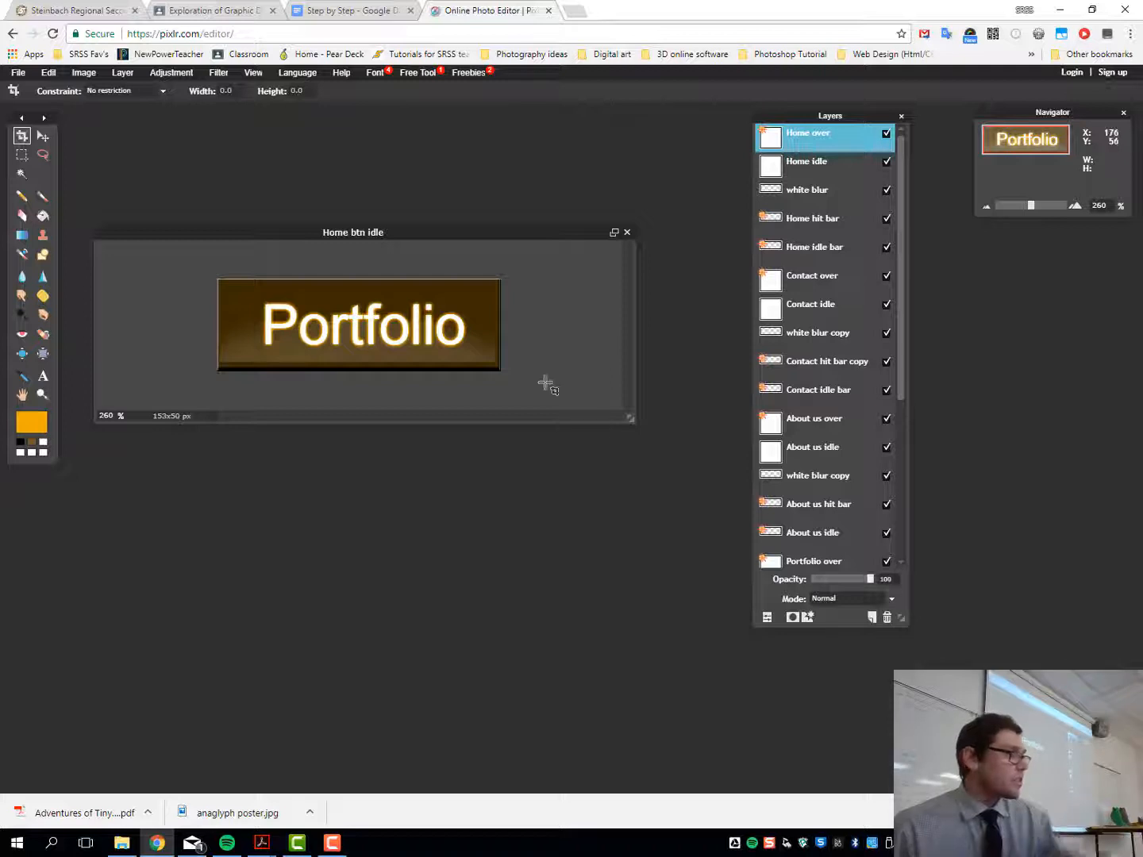
Step: Trim the remaining dark line off the Portfolio button's right edge, cropping to about 152 by 50 px
scroll(137, 304, up, 2)
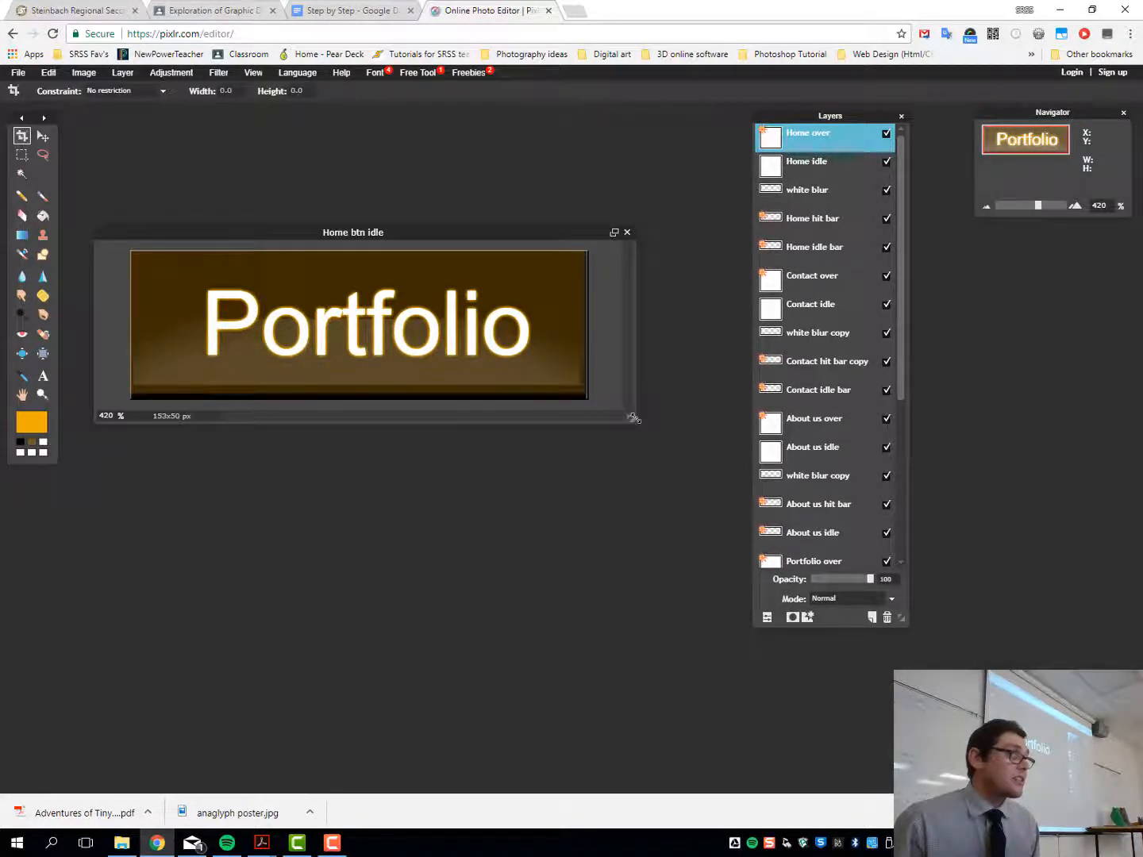
drag(633, 418, 748, 597)
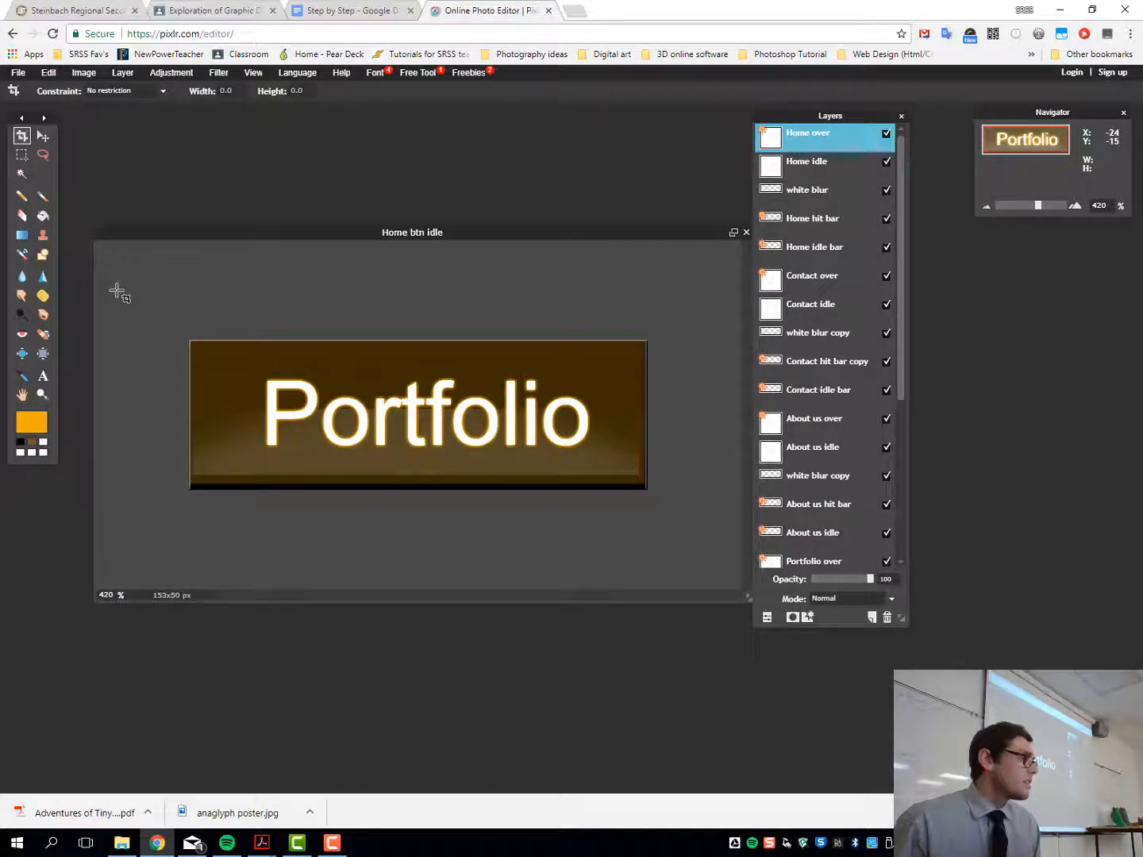
drag(179, 347, 646, 583)
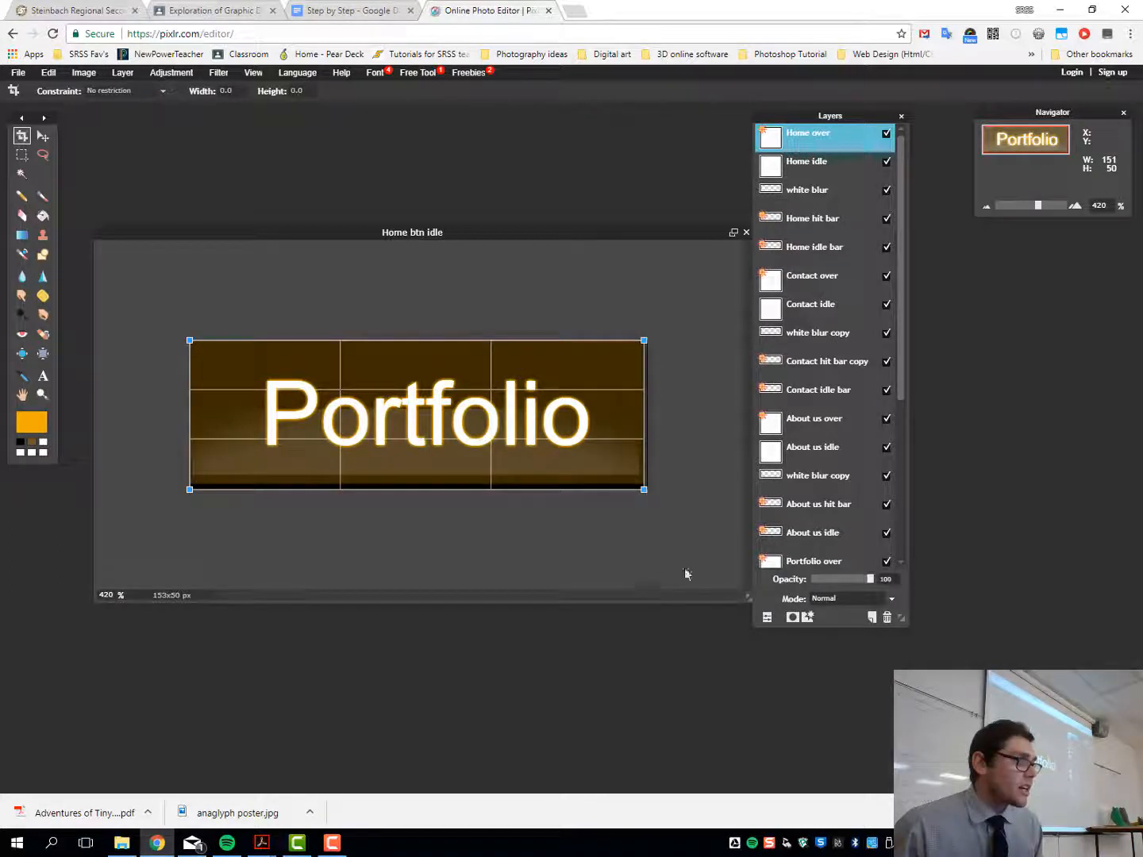
key(Return)
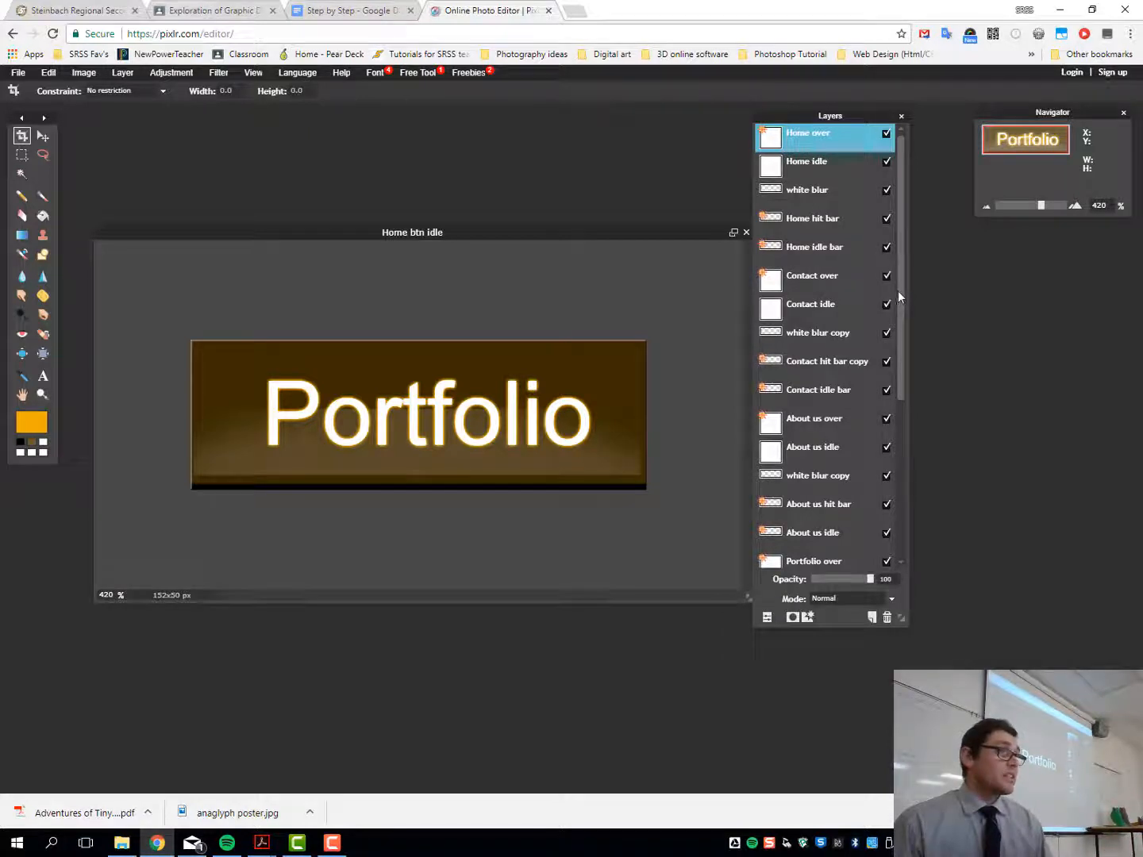
Step: Hide the Portfolio hit bar and Portfolio over layers to display the button's idle state
drag(903, 296, 923, 512)
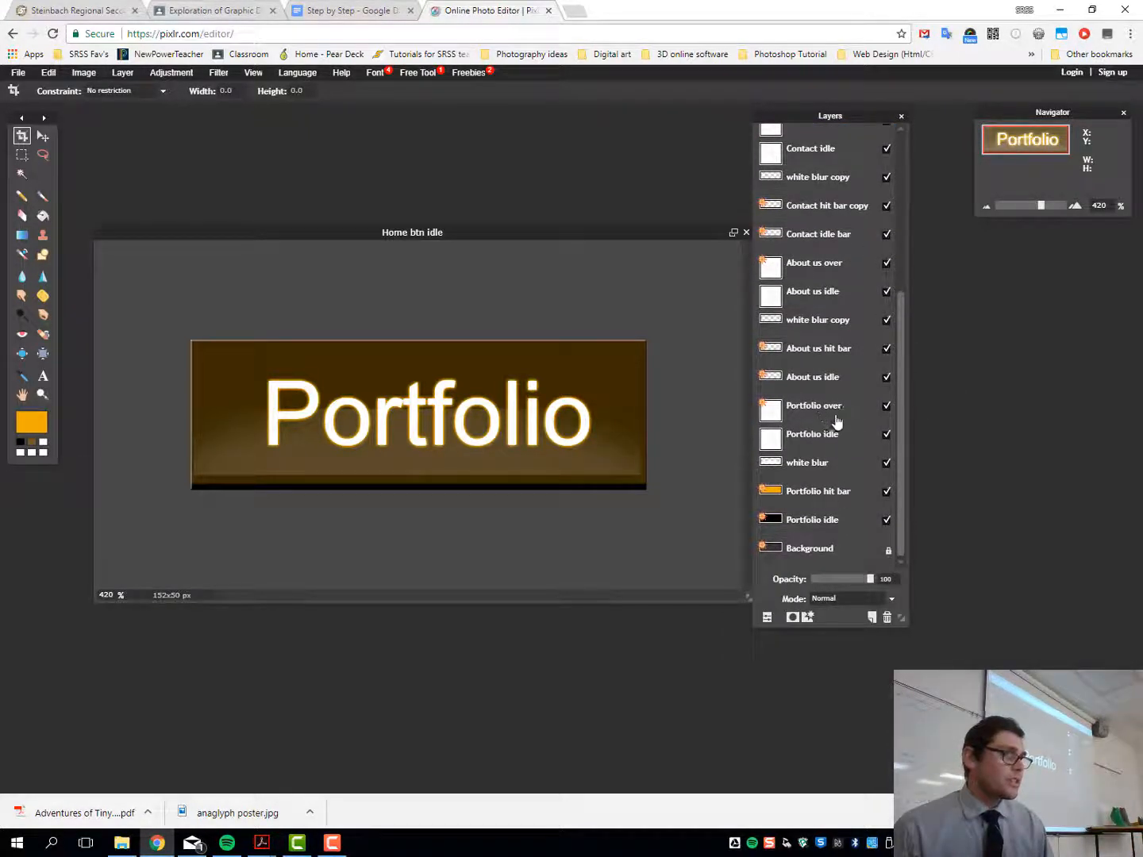
click(886, 492)
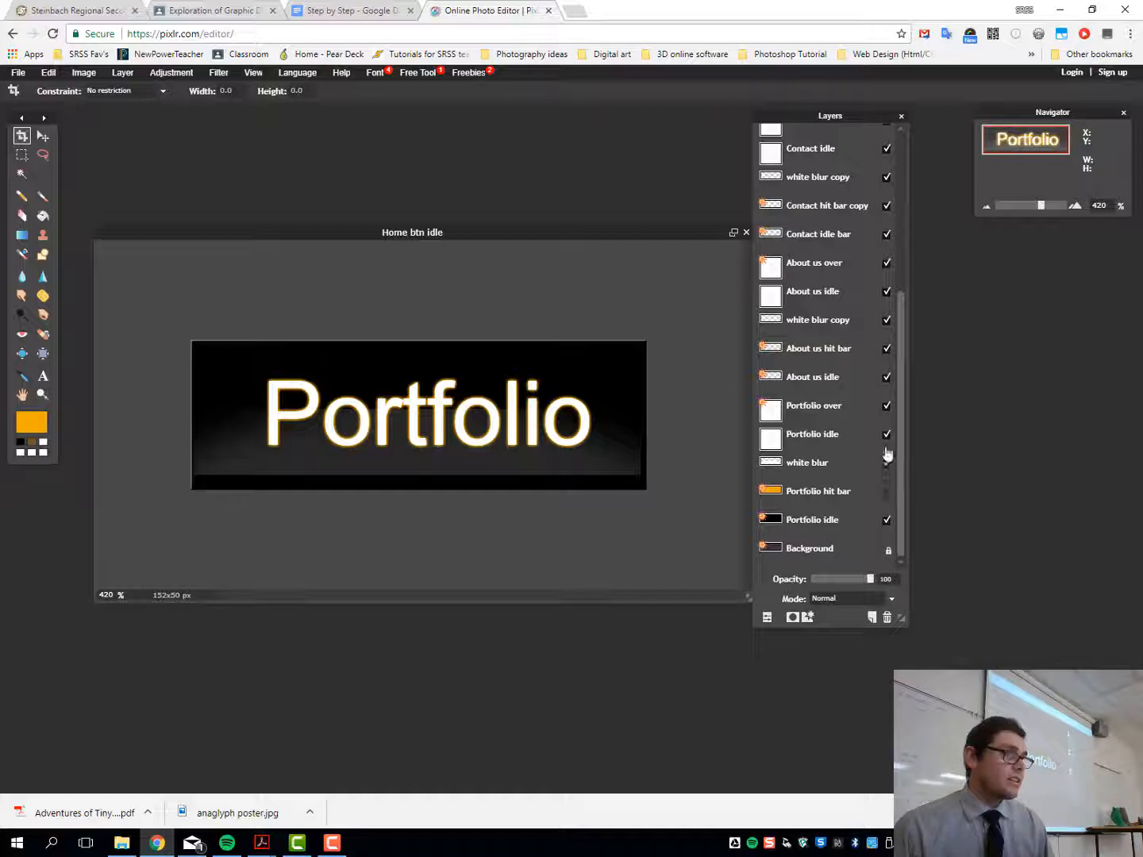
click(887, 407)
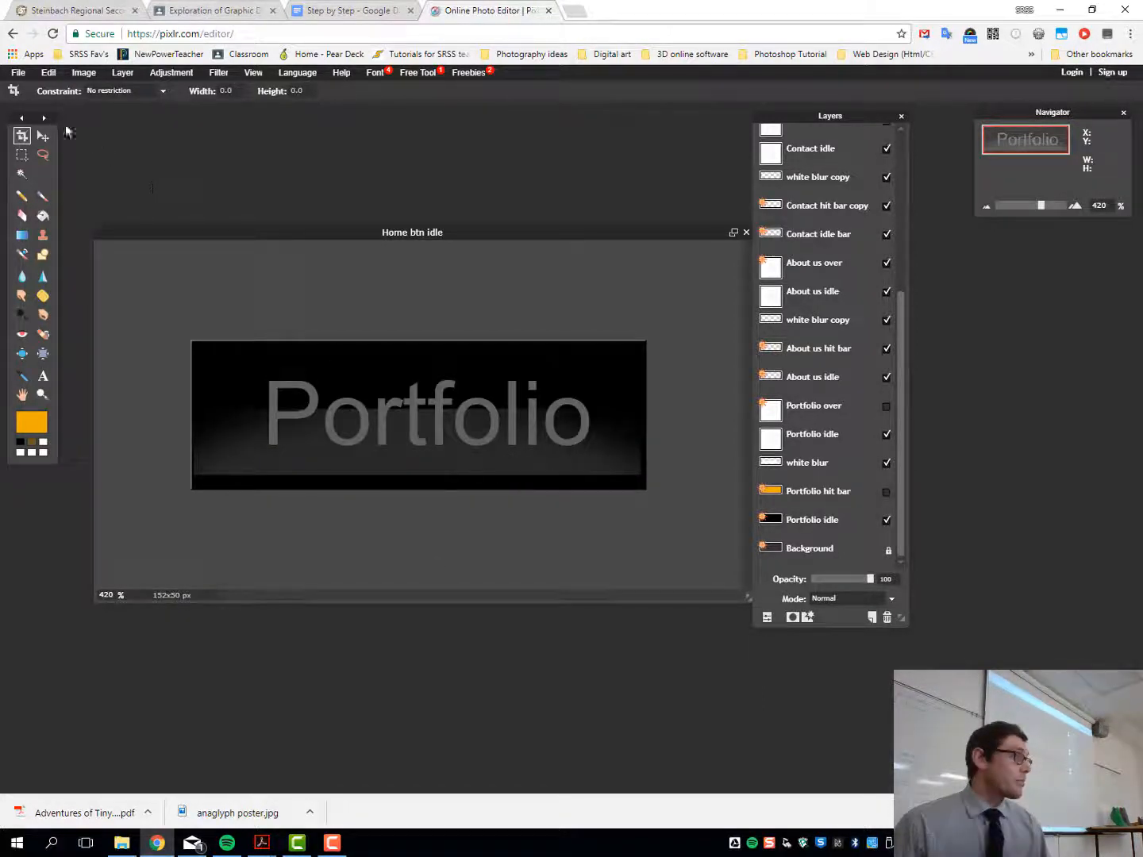
Step: Set the save format to JPEG and name the image "Portfolio btn idle"
click(19, 74)
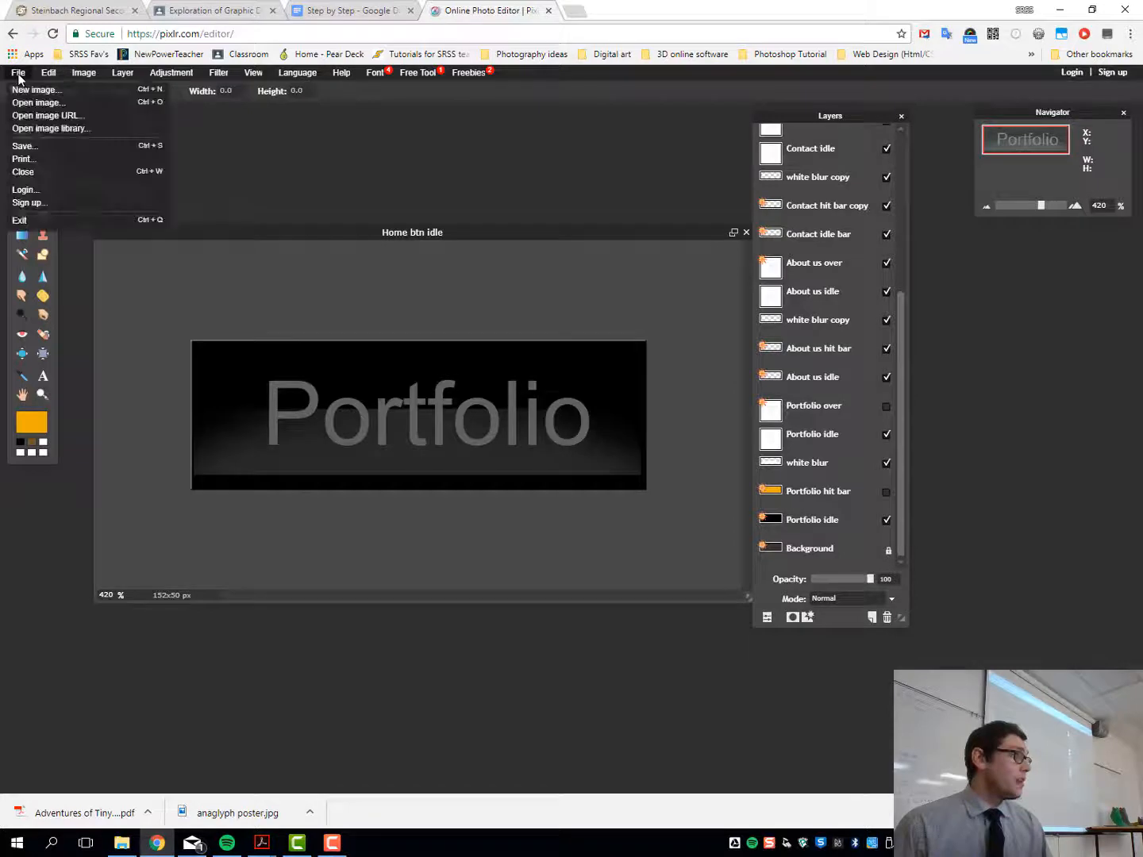
click(33, 149)
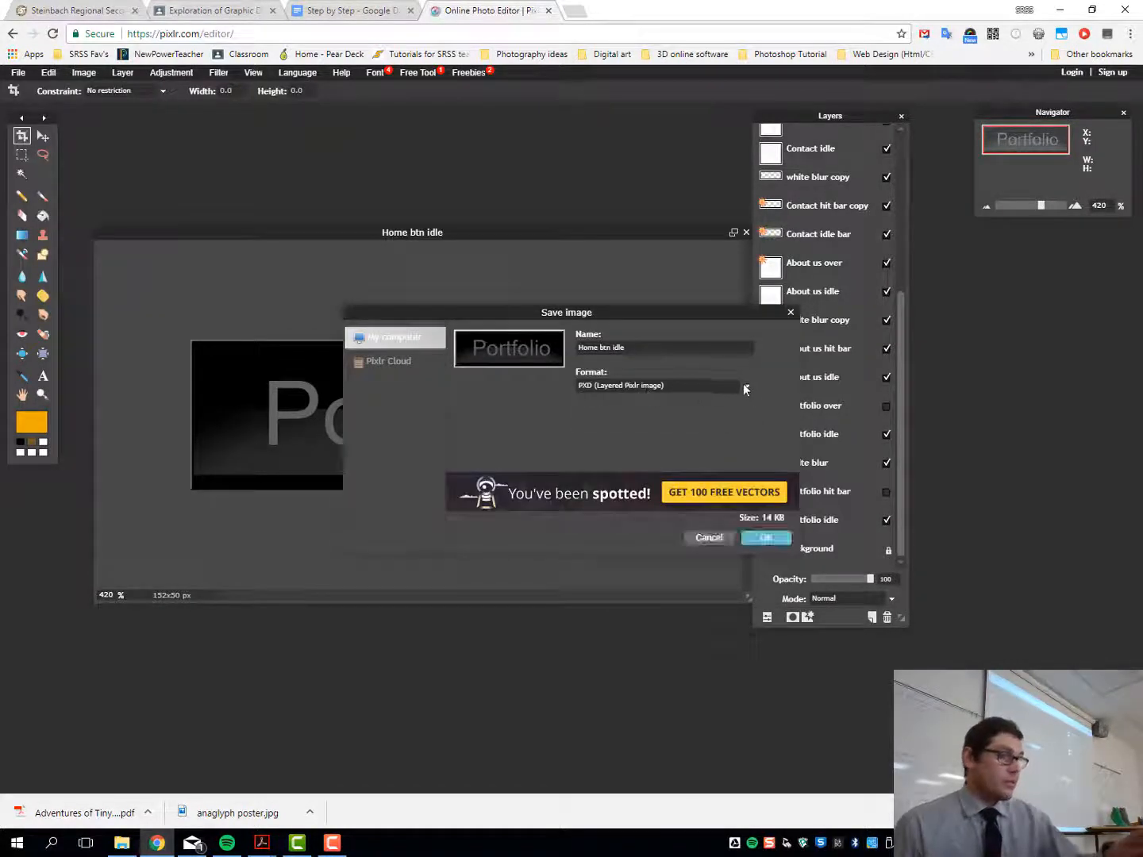
click(745, 386)
click(690, 399)
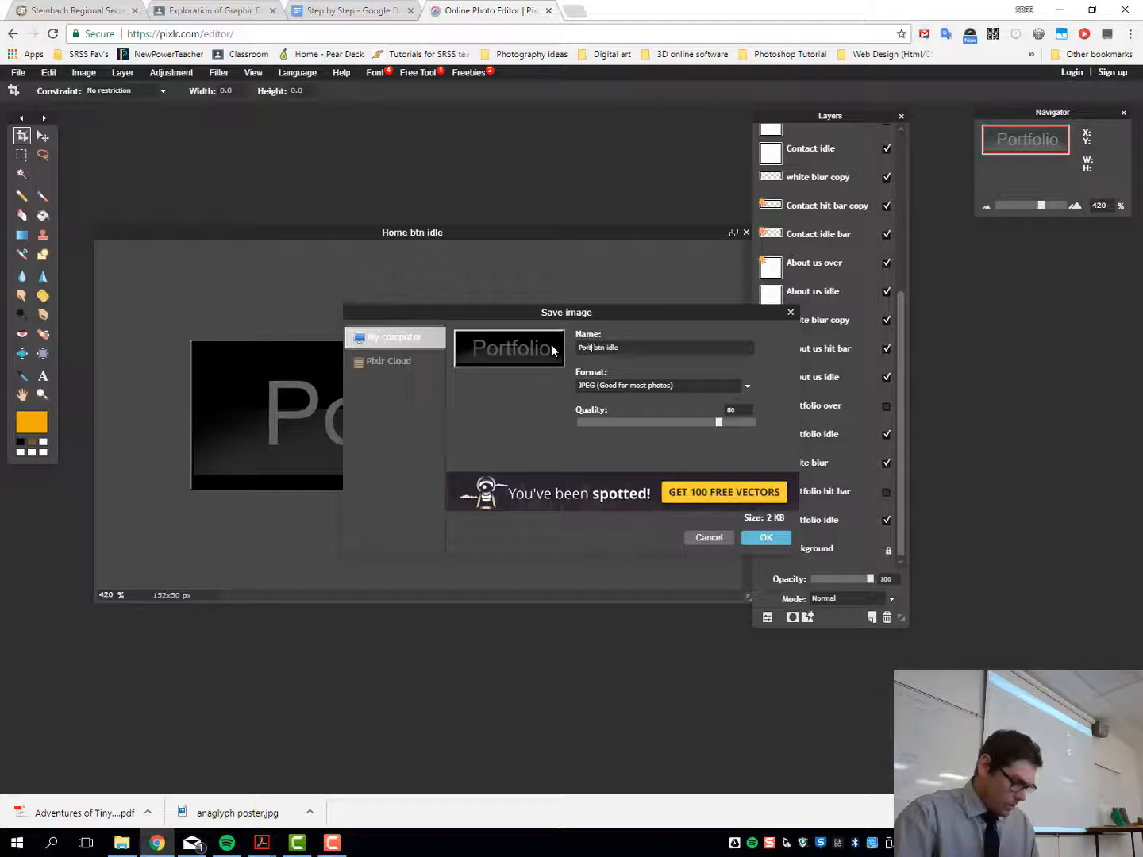
text(olio)
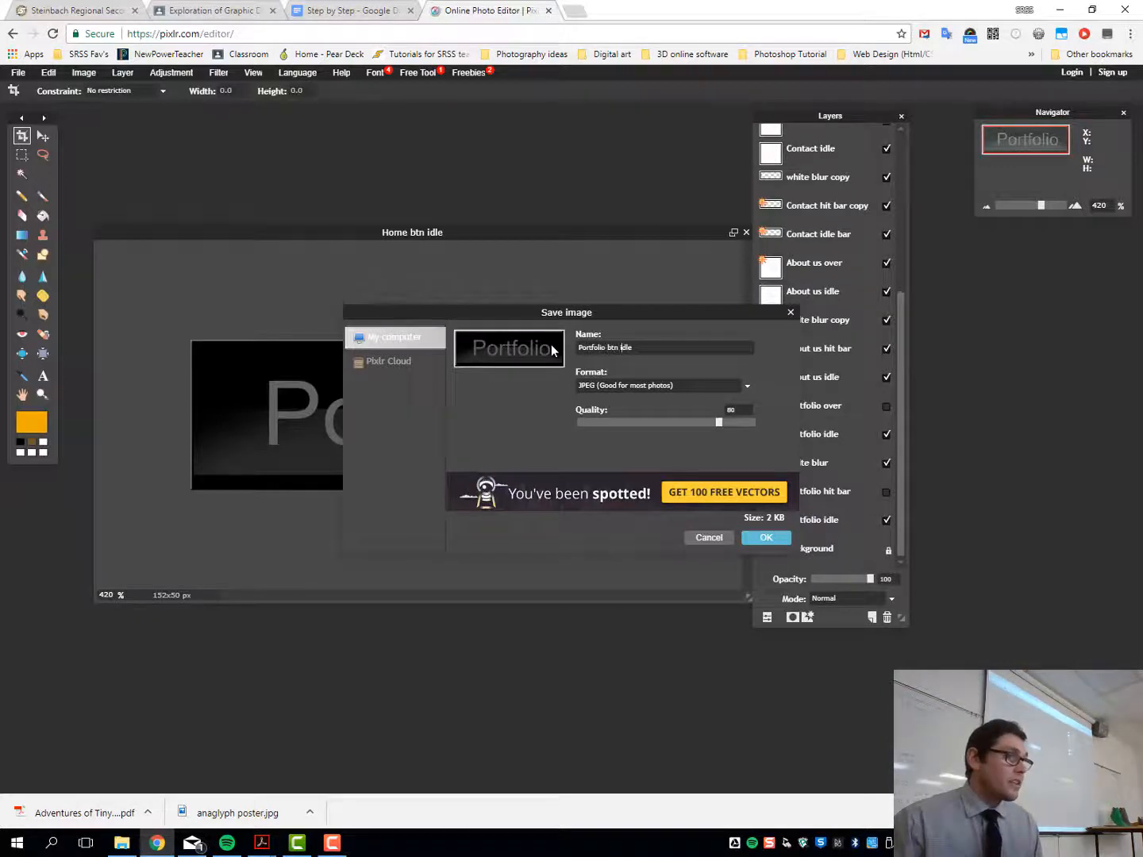
Step: Save the image in the Button Jpeg's folder, replacing the existing Portfolio btn idle file
click(777, 539)
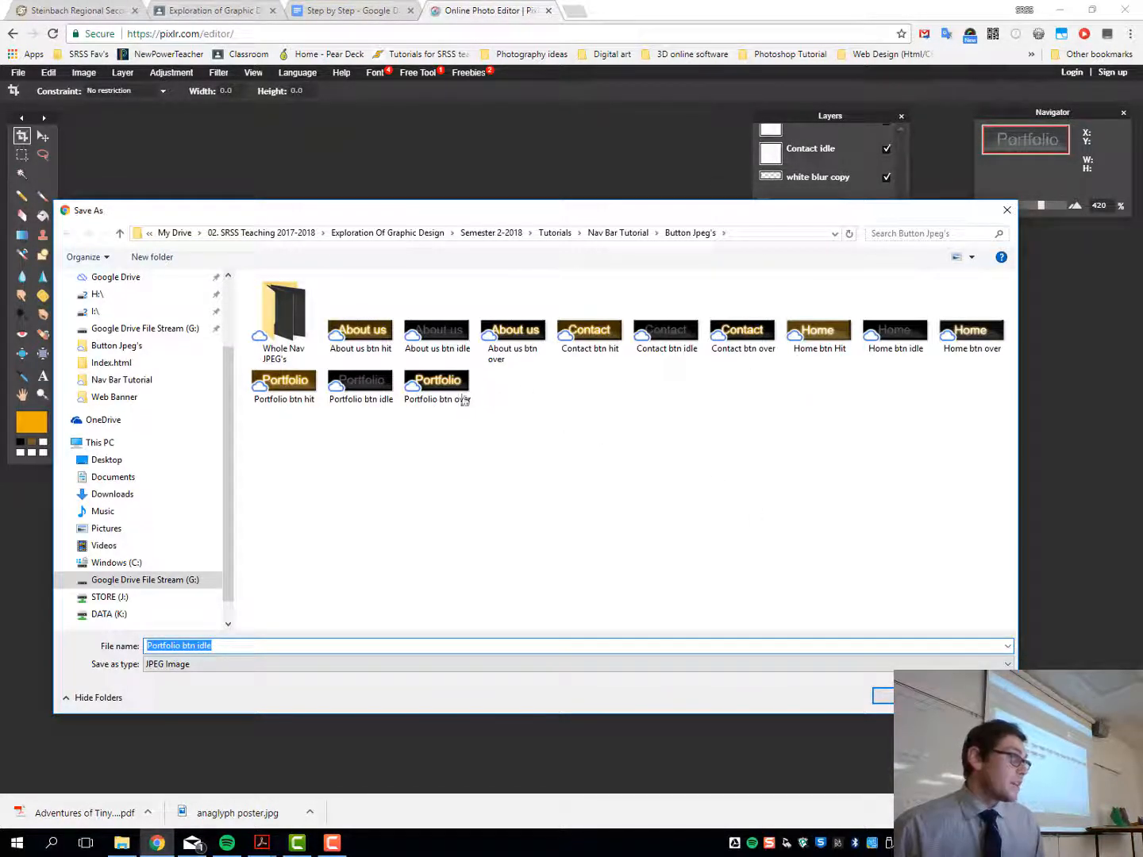
click(374, 397)
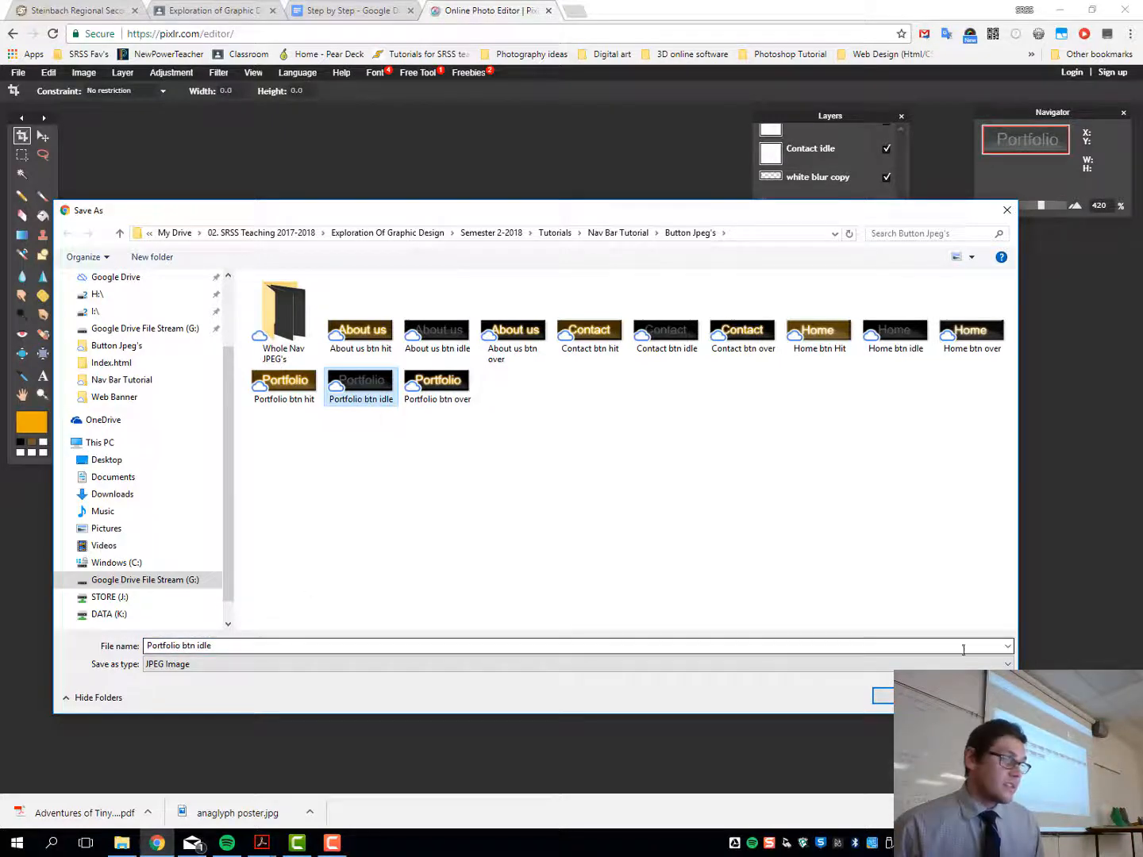
click(882, 697)
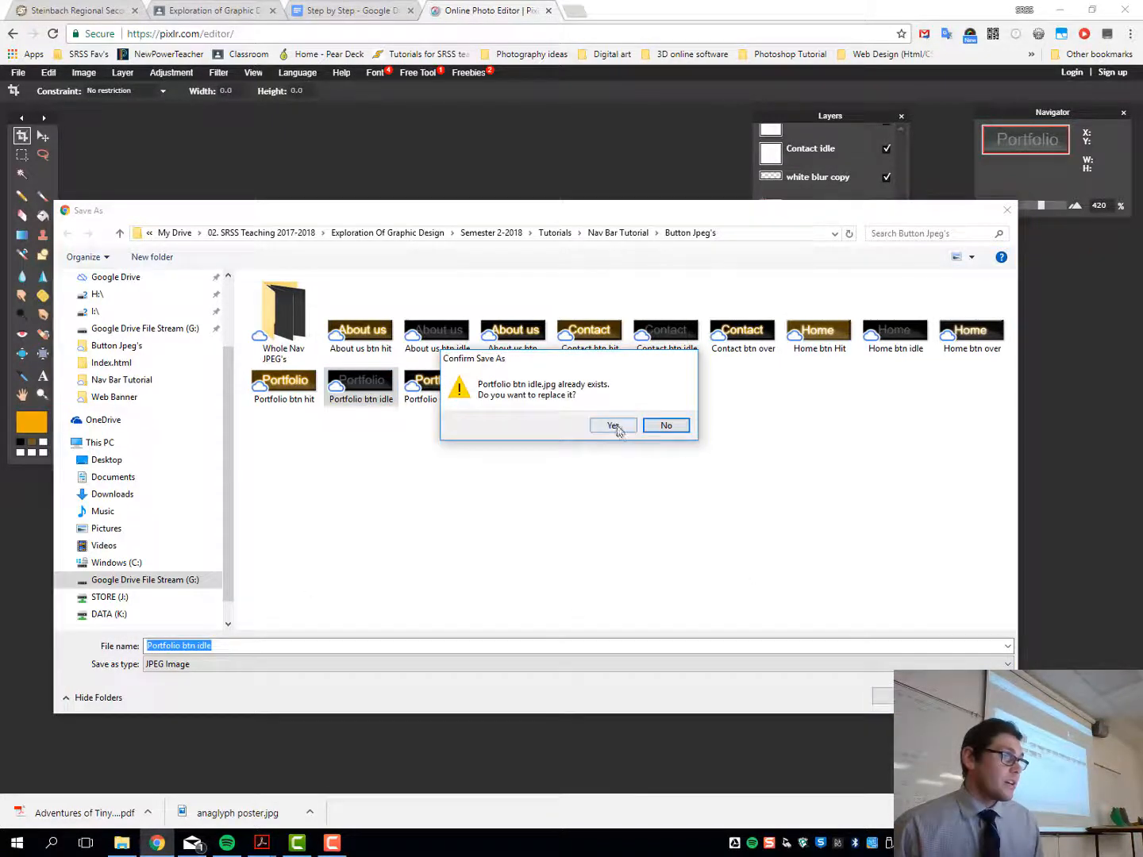
click(613, 426)
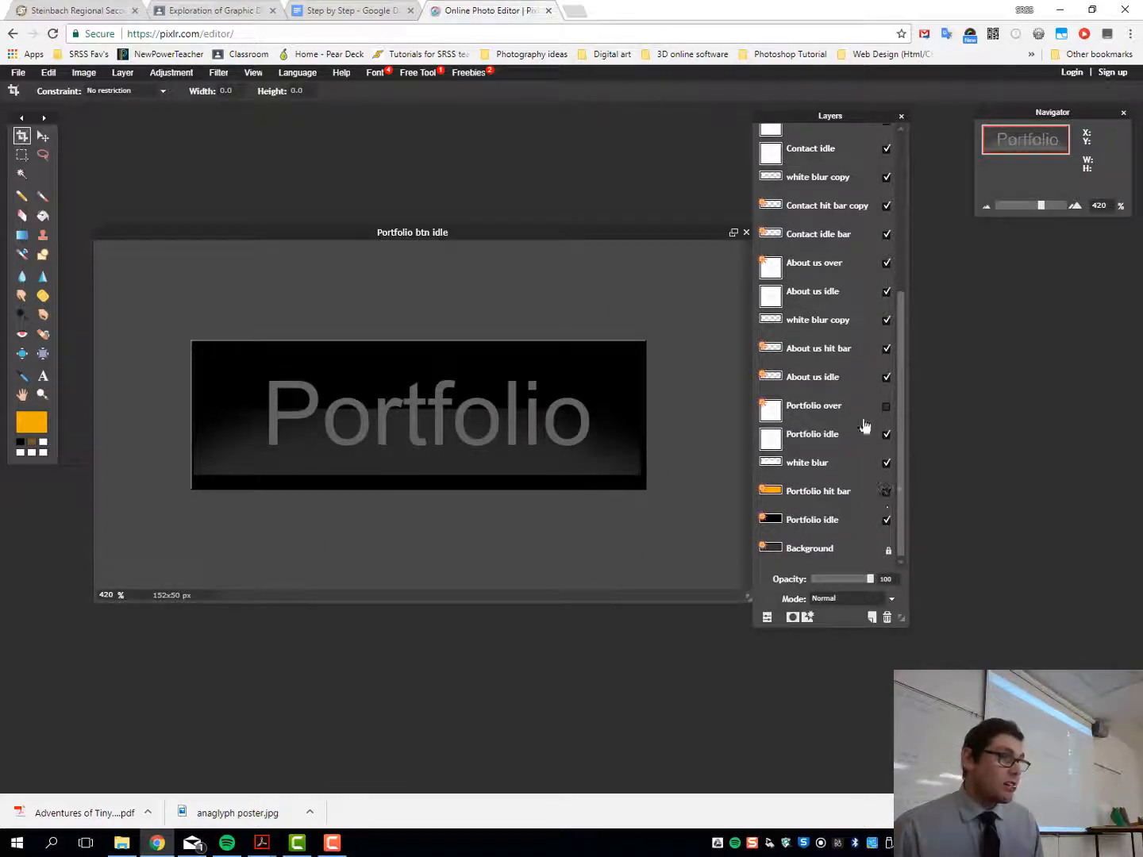
Step: Show the Portfolio over layer and set up a JPEG save of the image named "Portfolio btn over"
click(886, 411)
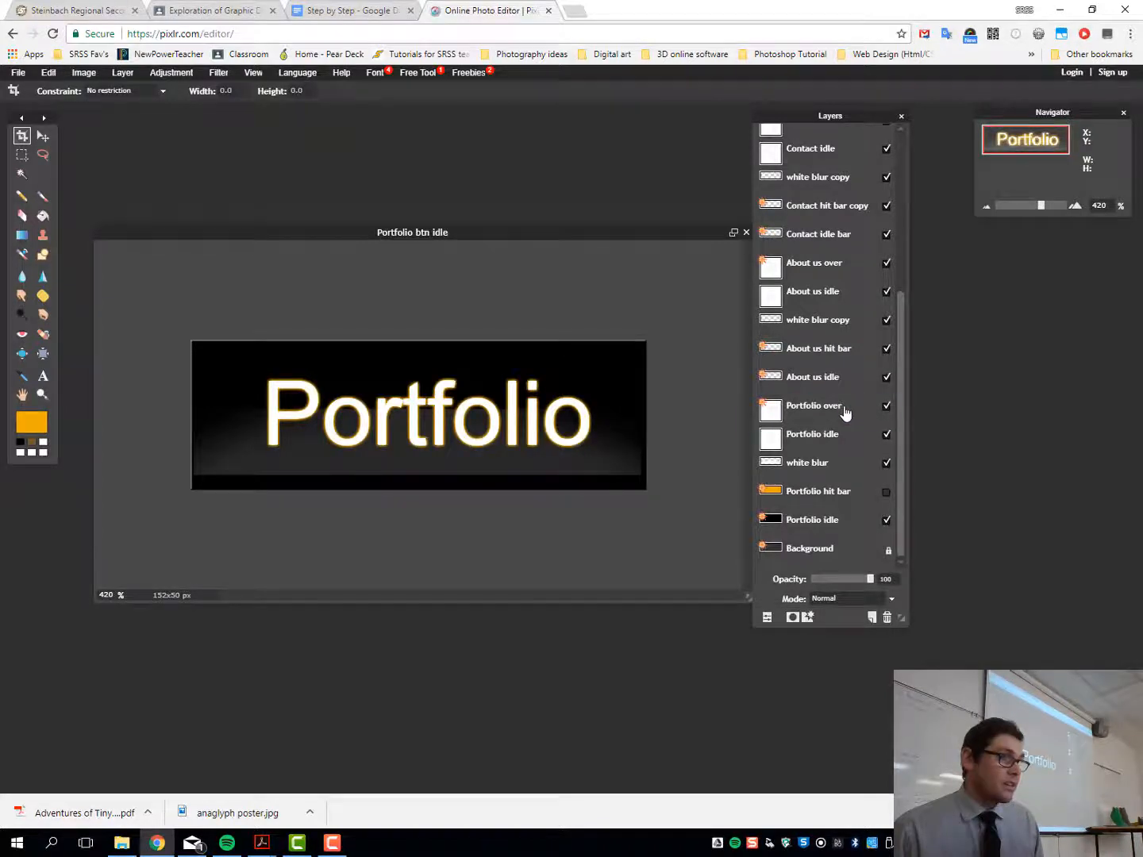
click(845, 414)
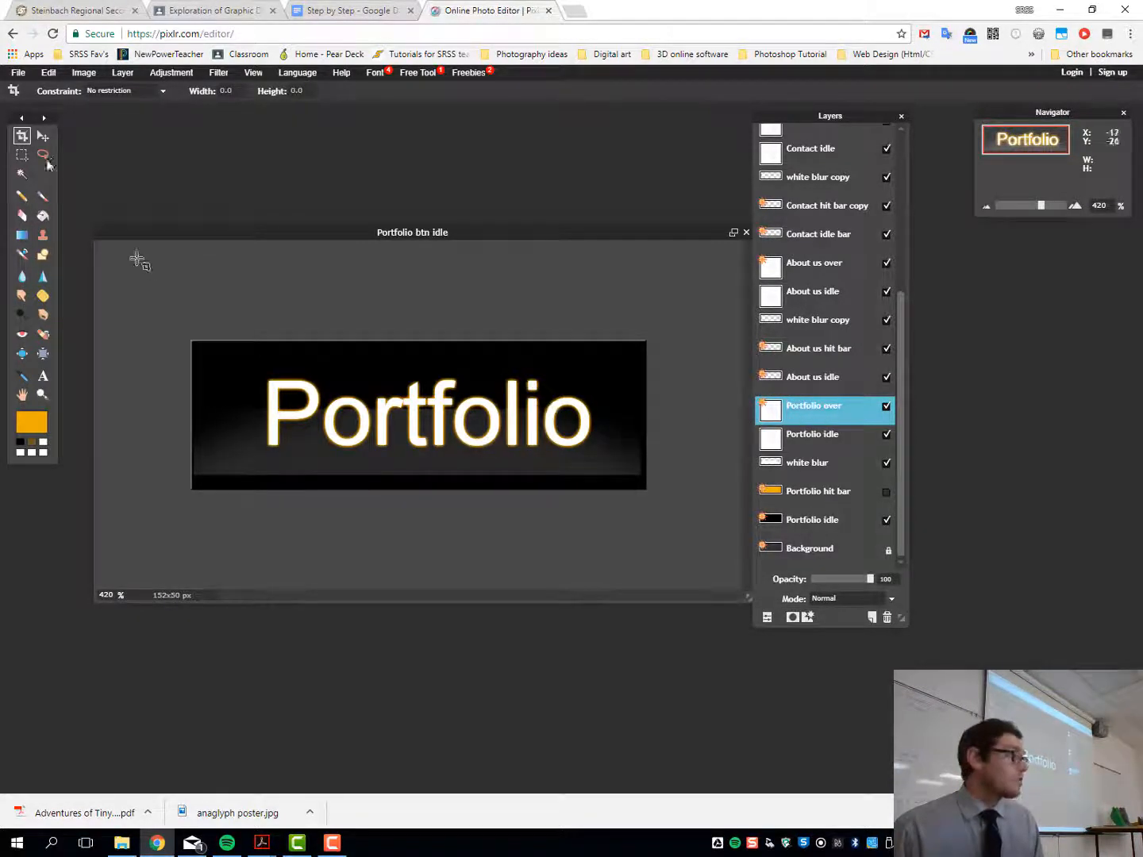
click(19, 73)
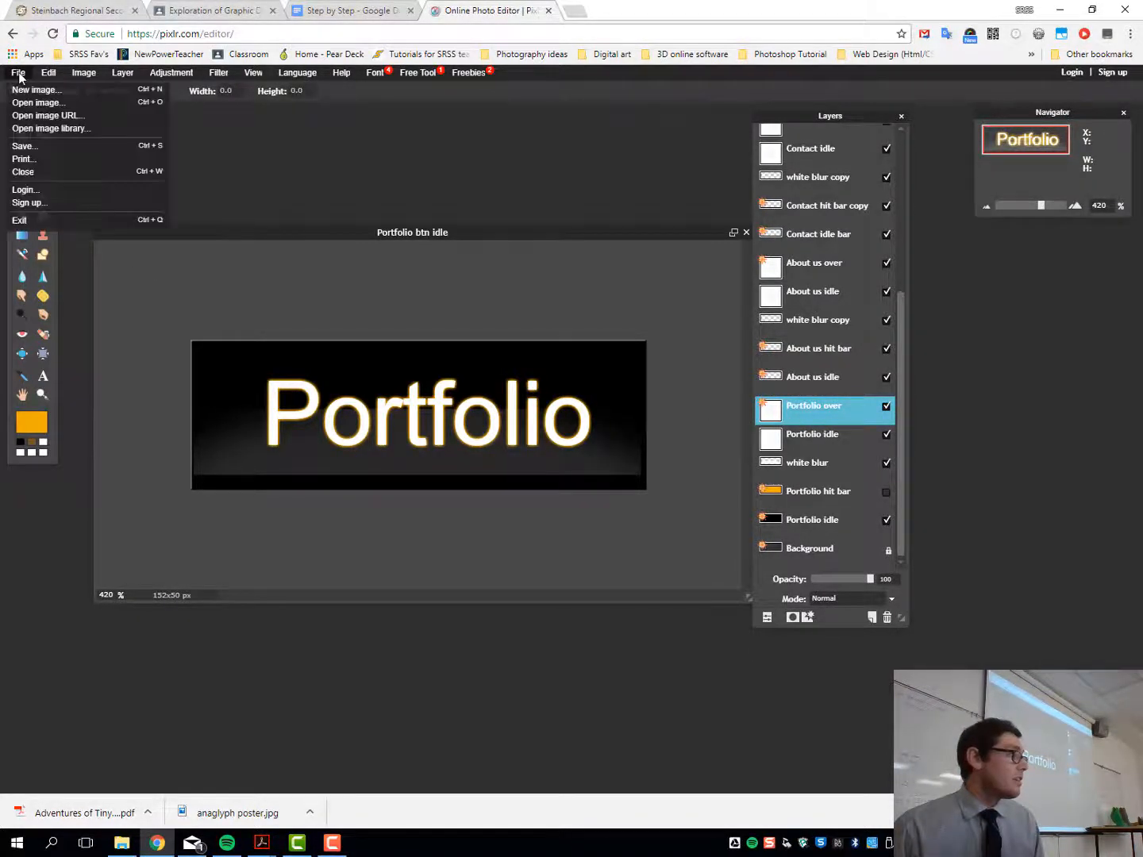
click(39, 147)
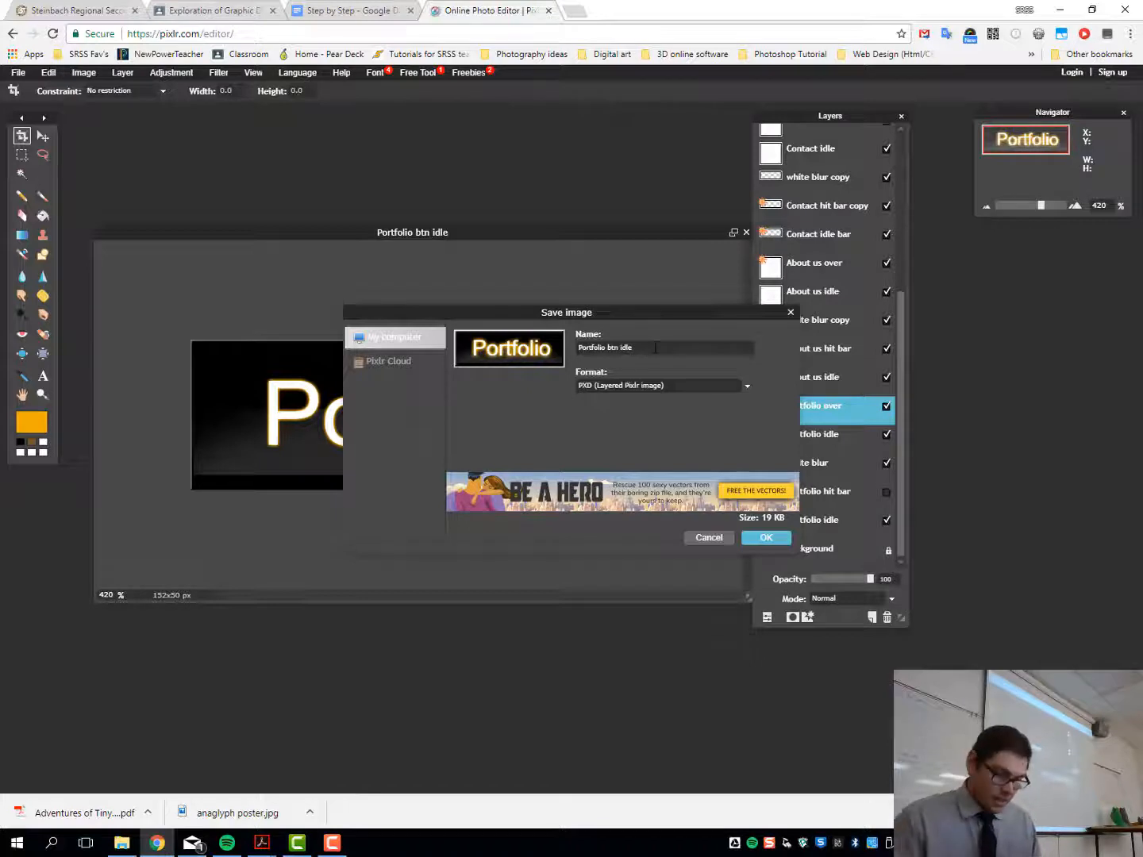
key(BackSpace)
key(BackSpace)
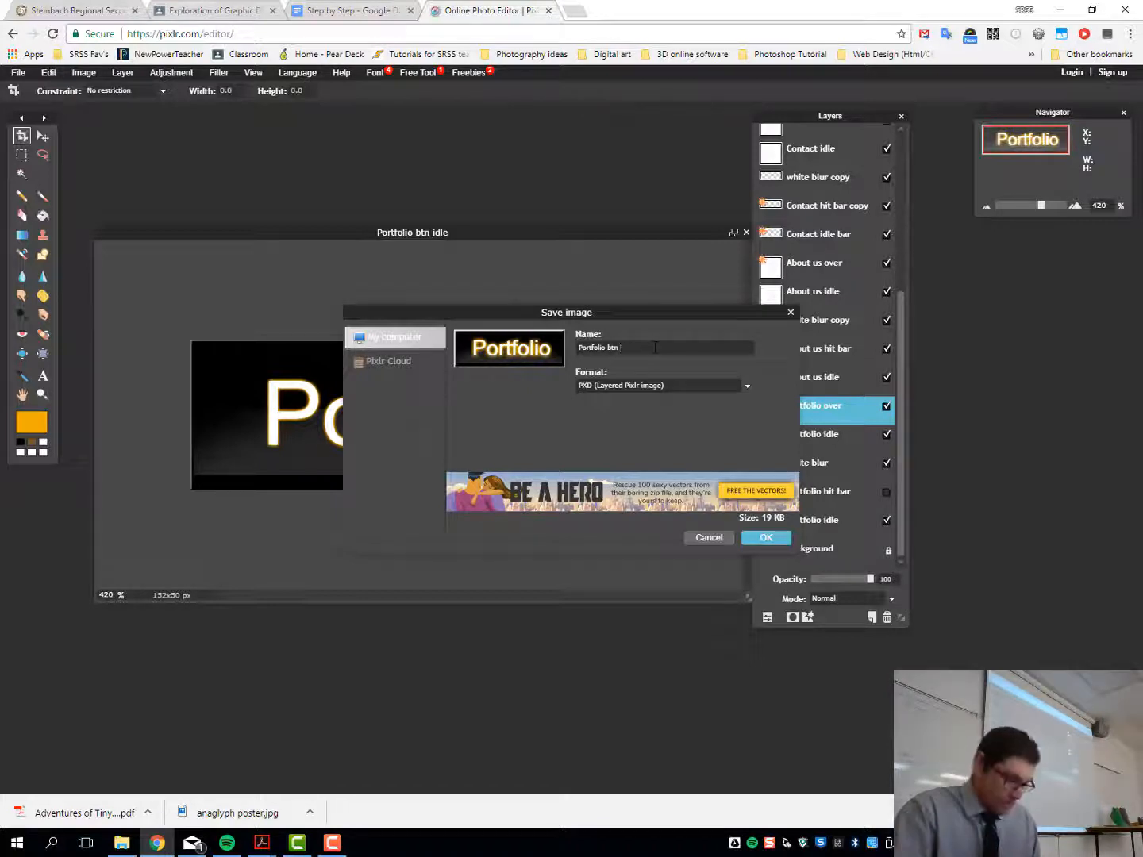
text(over)
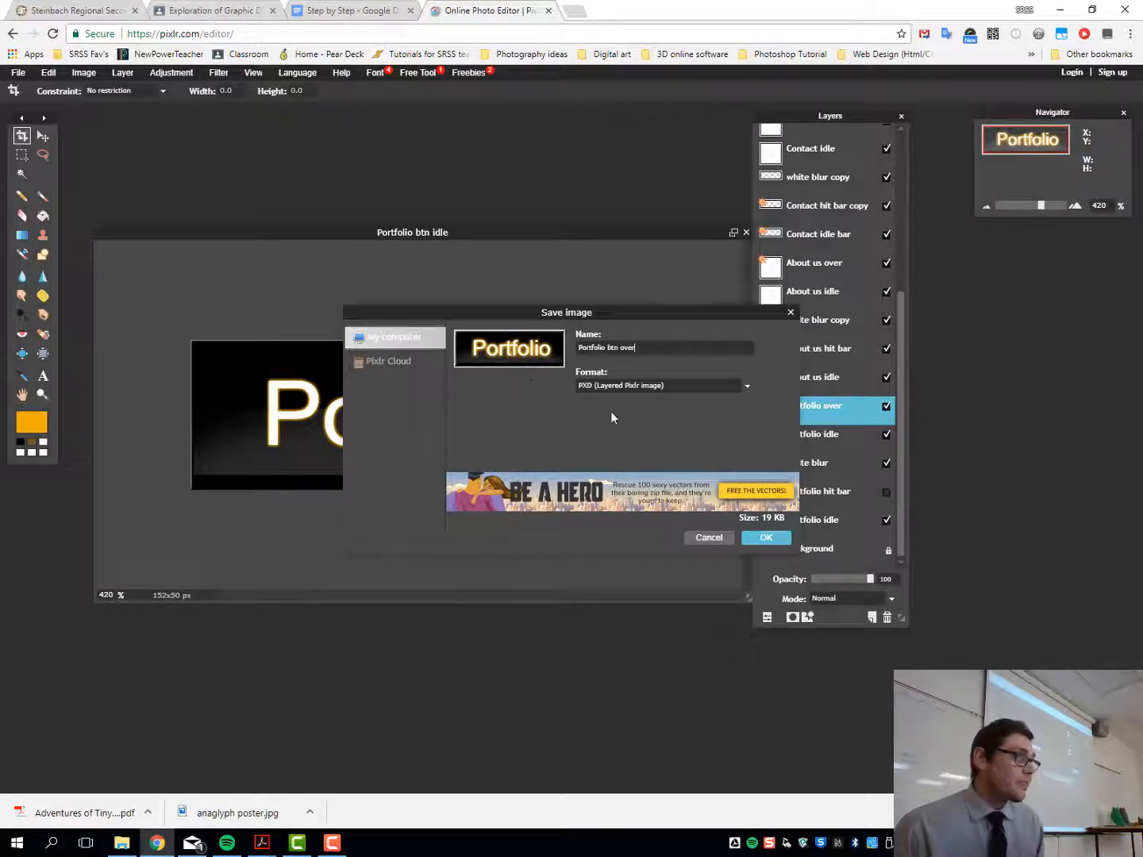
click(747, 386)
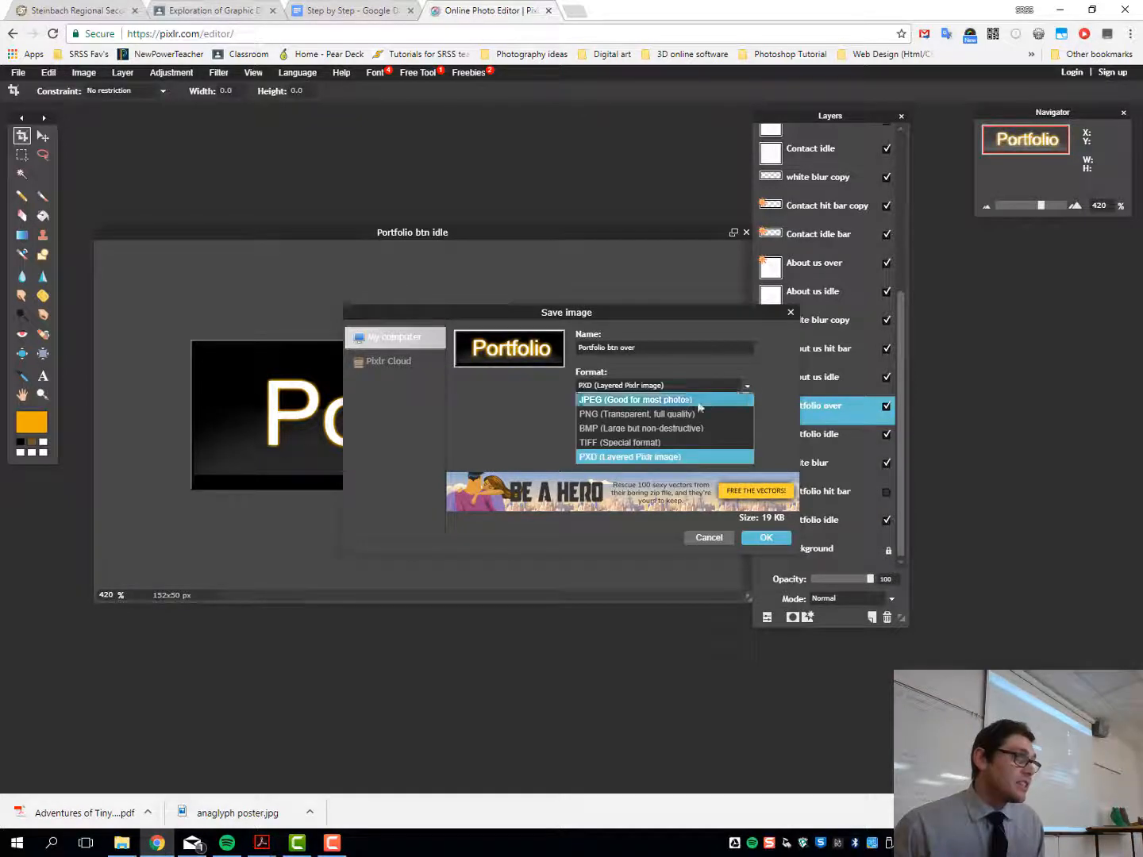
click(691, 401)
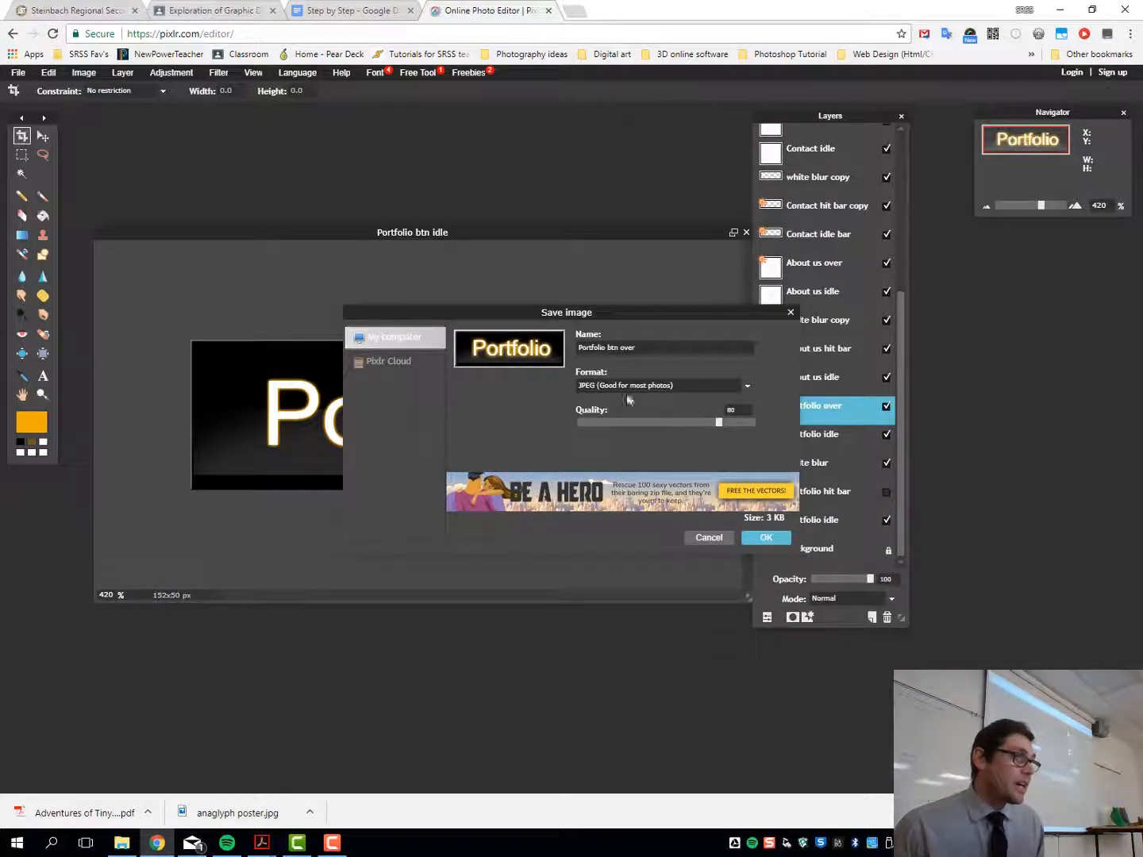
Step: Save the over-state image in the Button Jpeg's folder, replacing the existing Portfolio btn over file
click(766, 539)
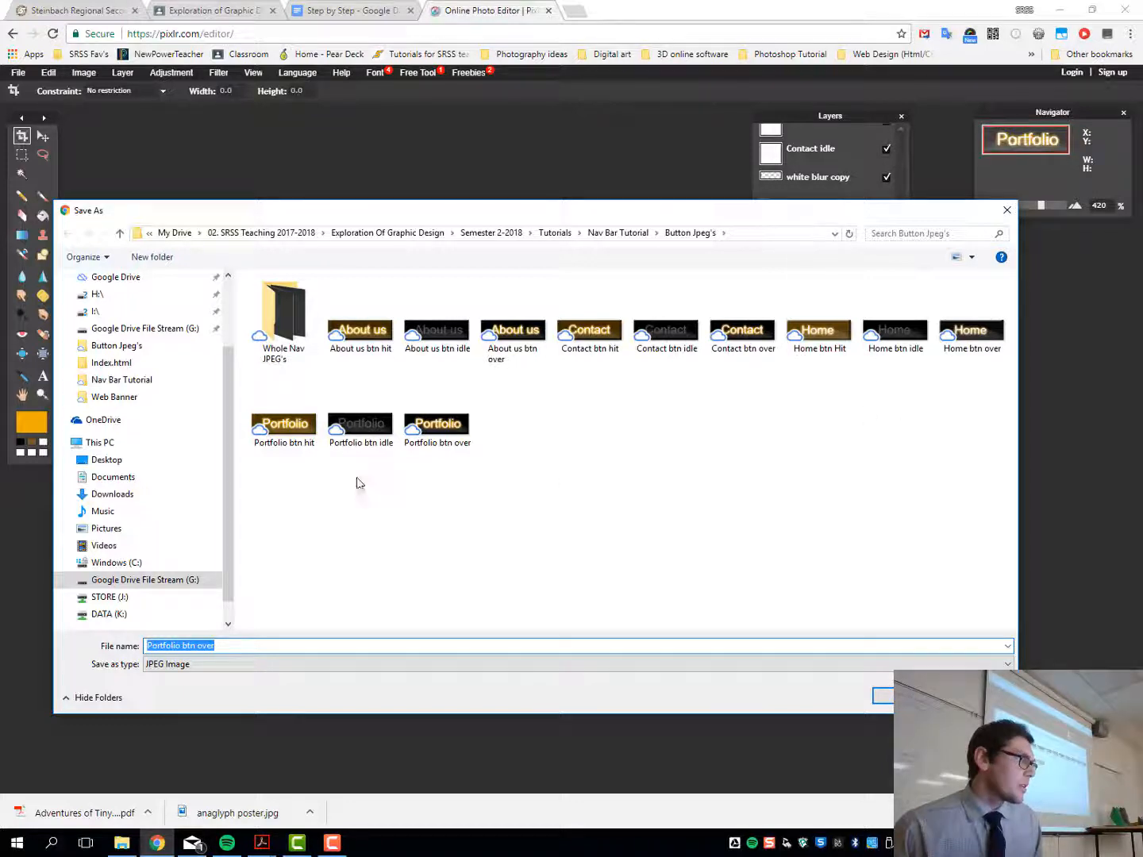
click(379, 435)
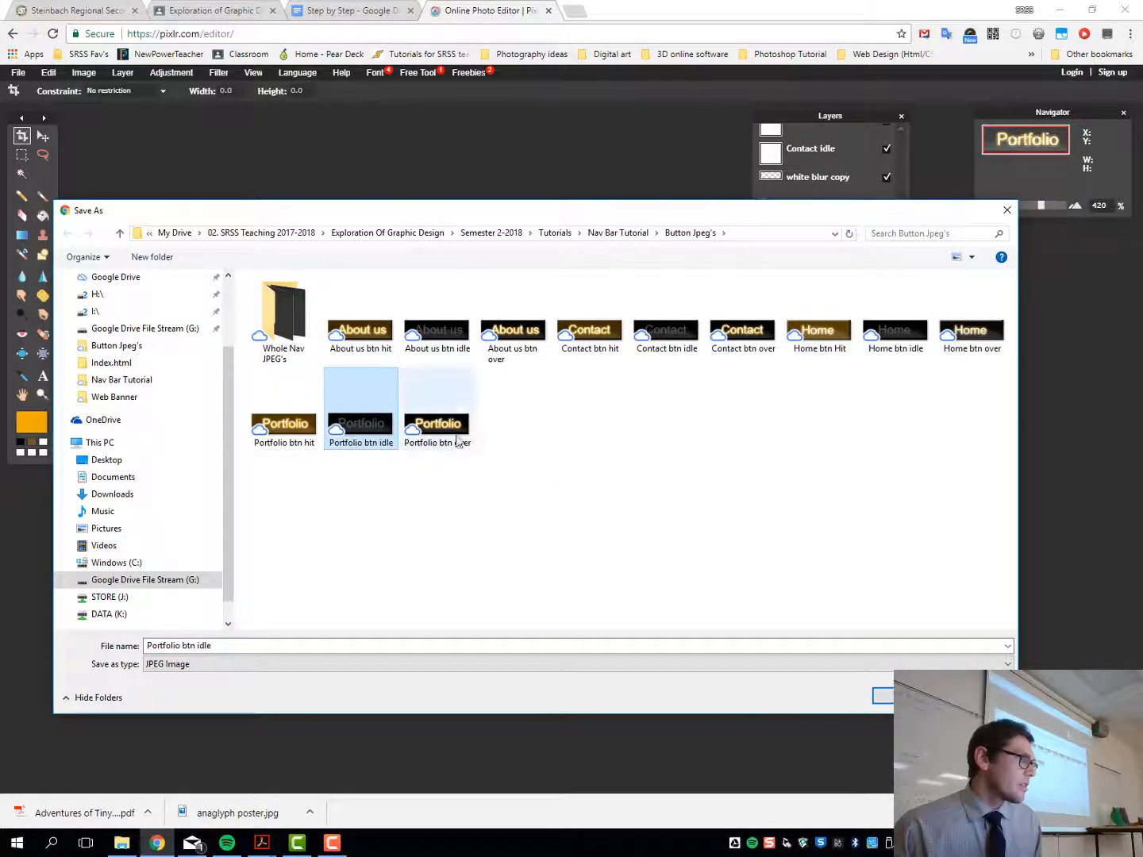
click(458, 440)
click(905, 696)
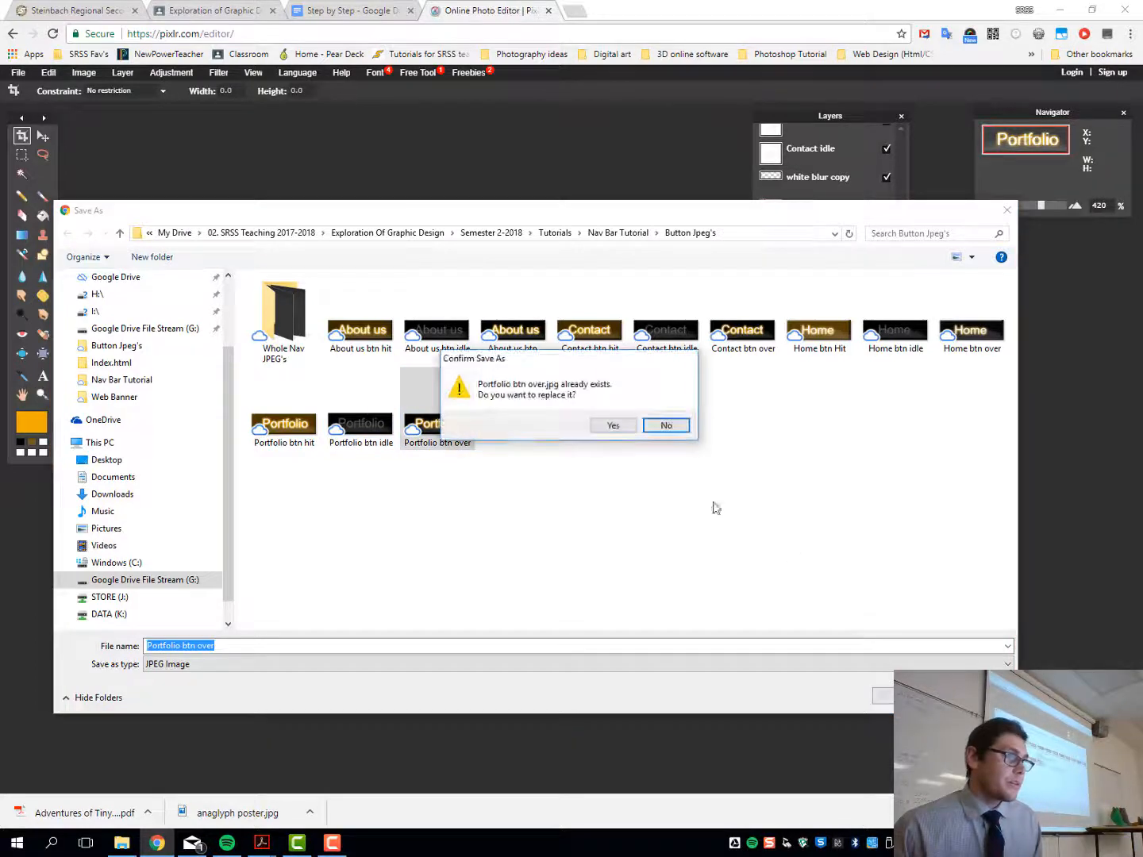
click(613, 425)
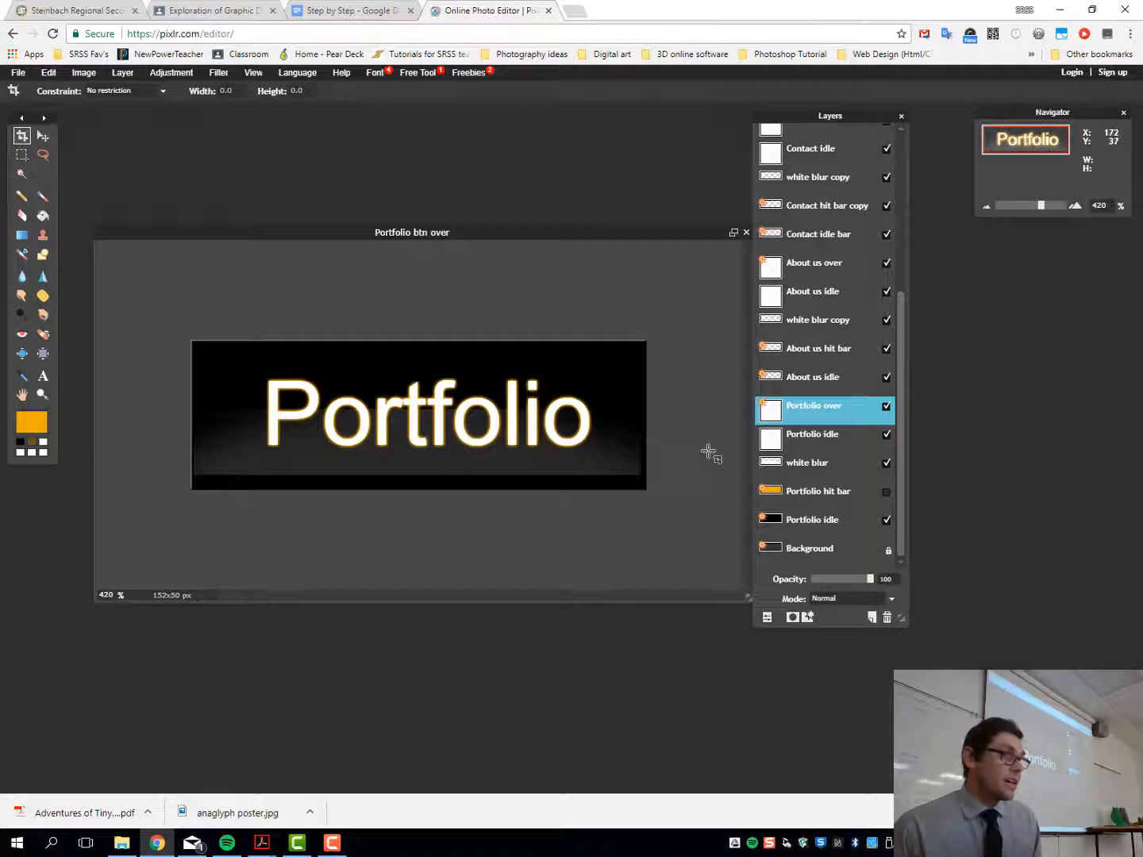
Step: Show the Portfolio hit bar layer and set up a JPEG save of the image named "Portfolio btn hit"
click(886, 491)
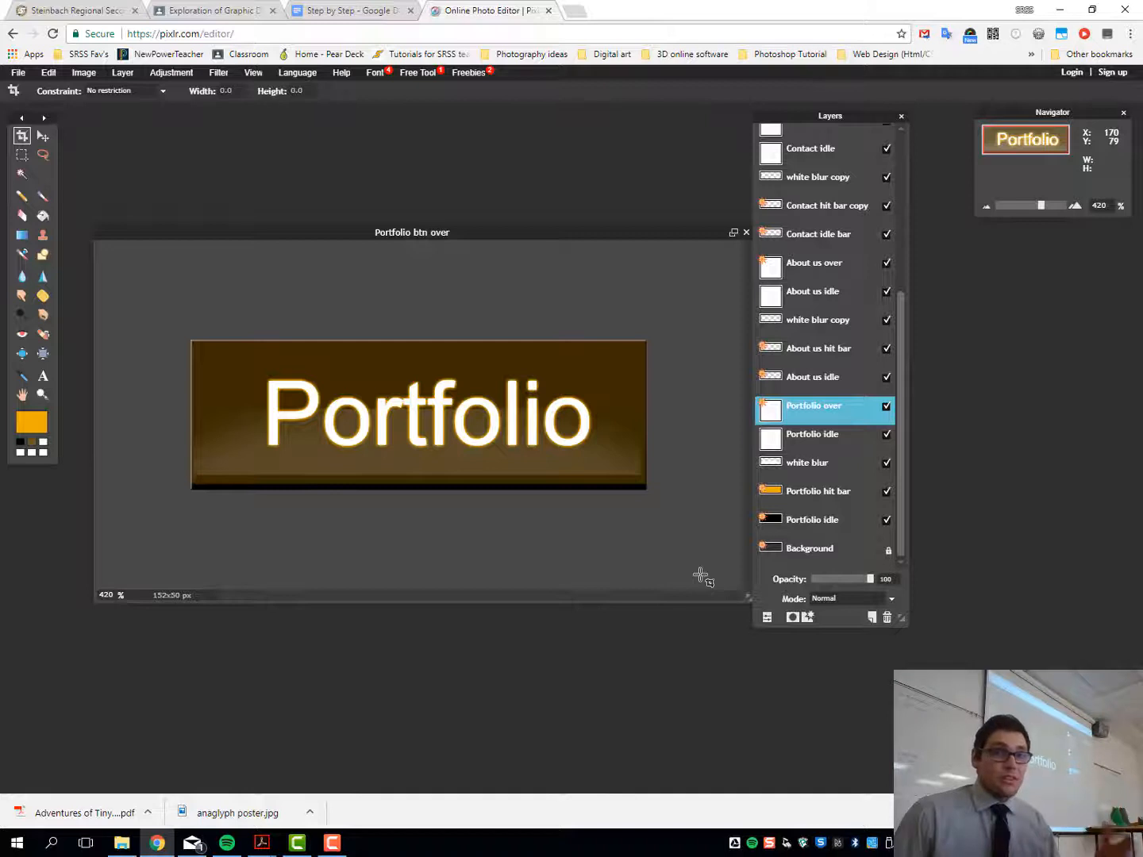
click(18, 72)
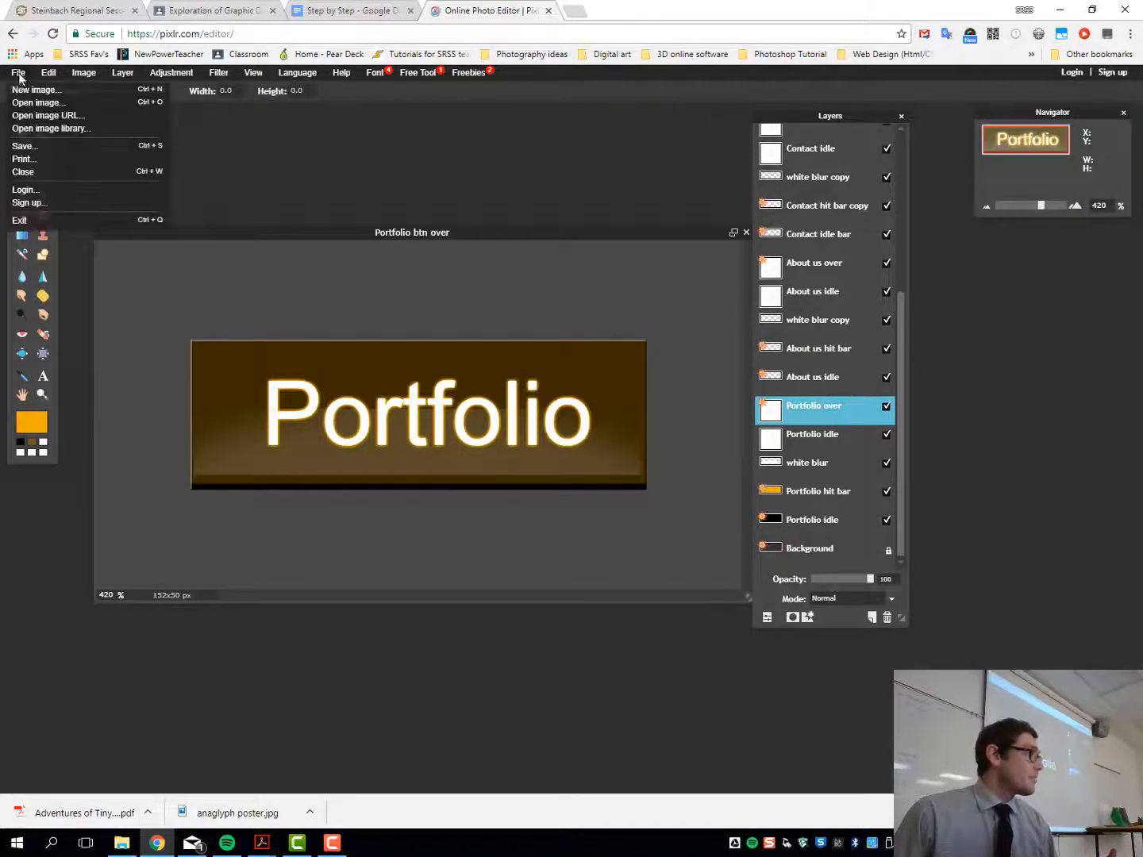
click(23, 146)
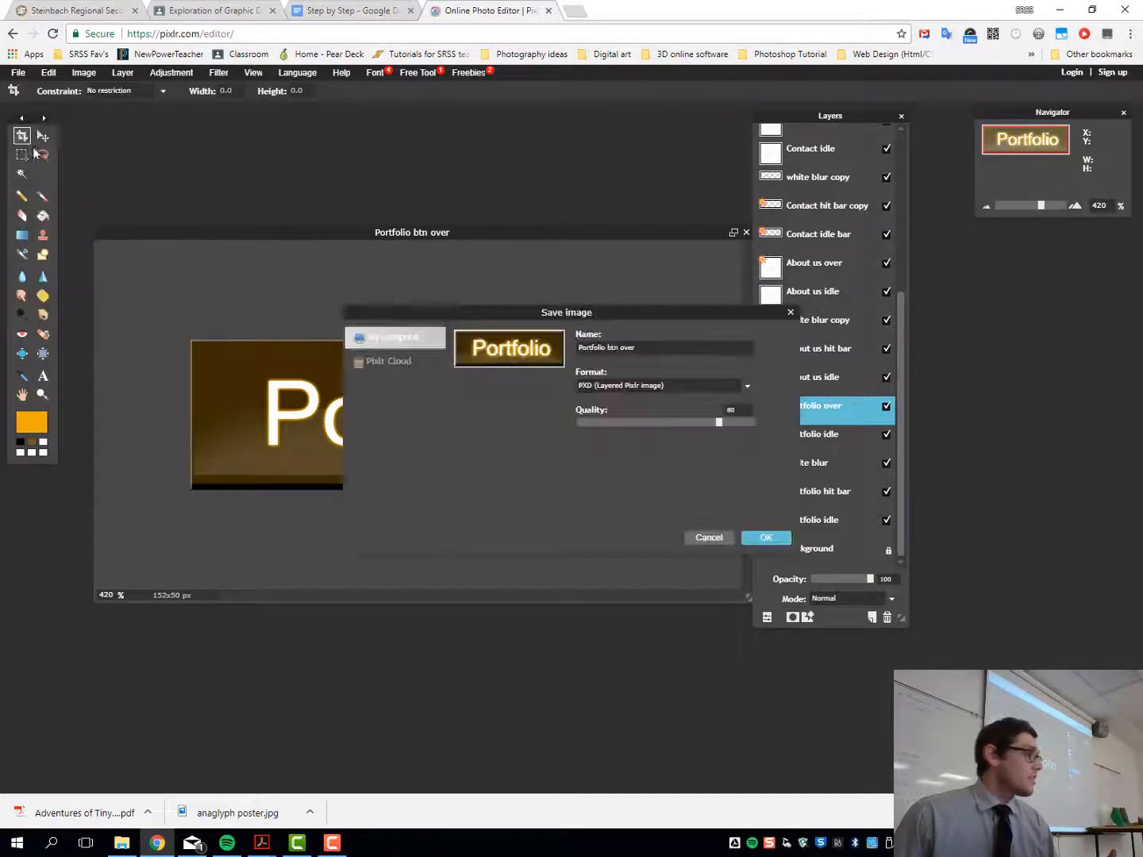
click(747, 386)
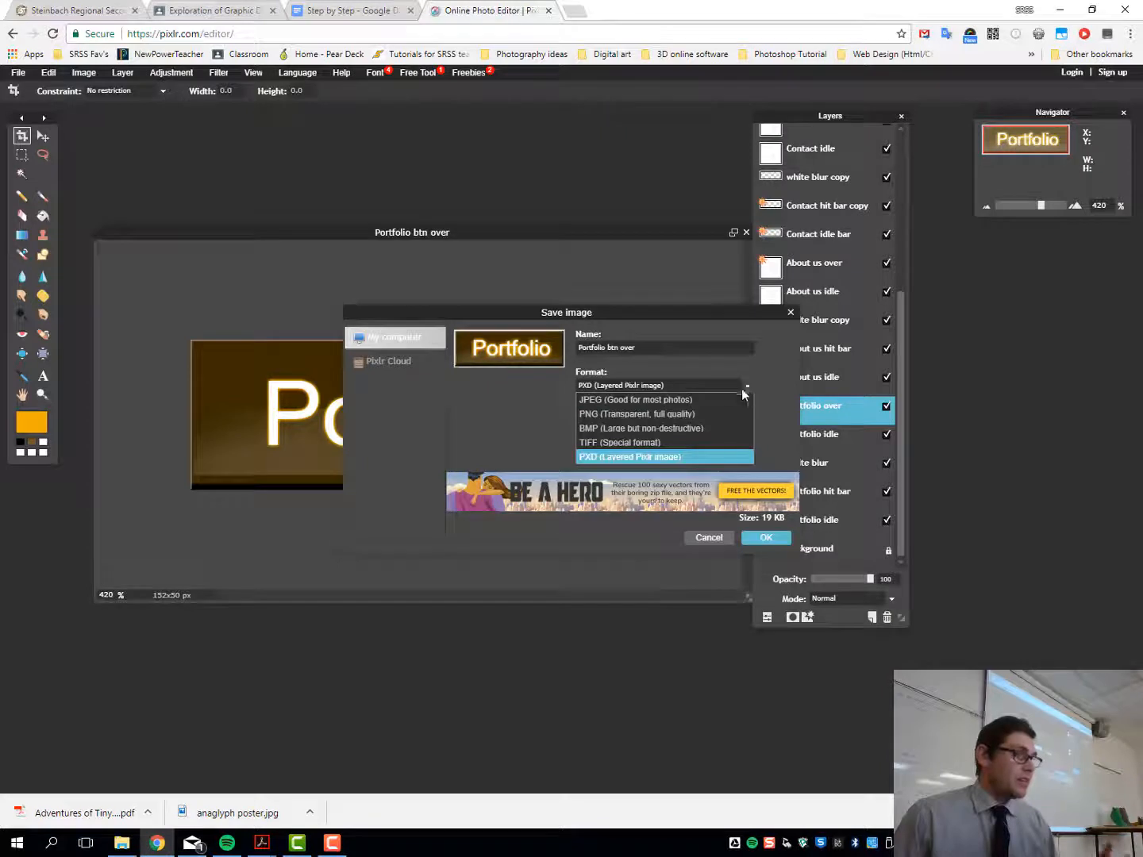
click(683, 401)
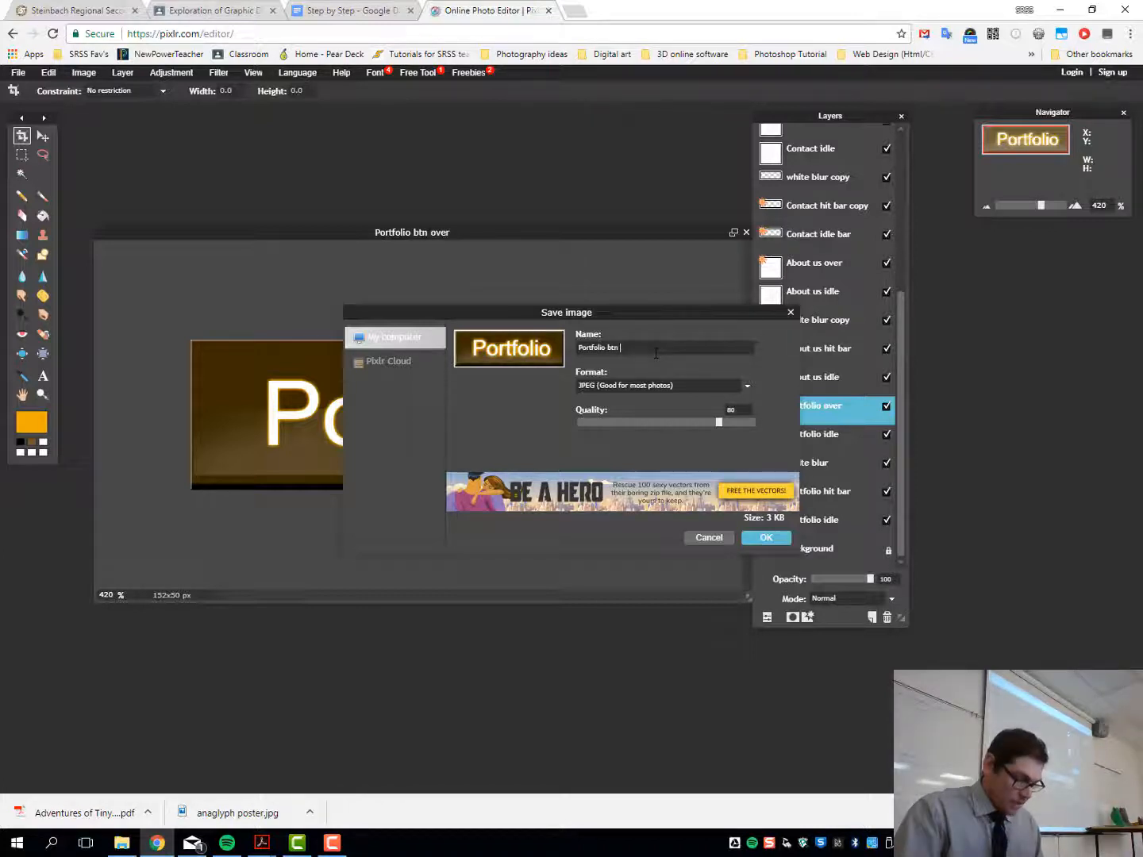
text(i)
text(it)
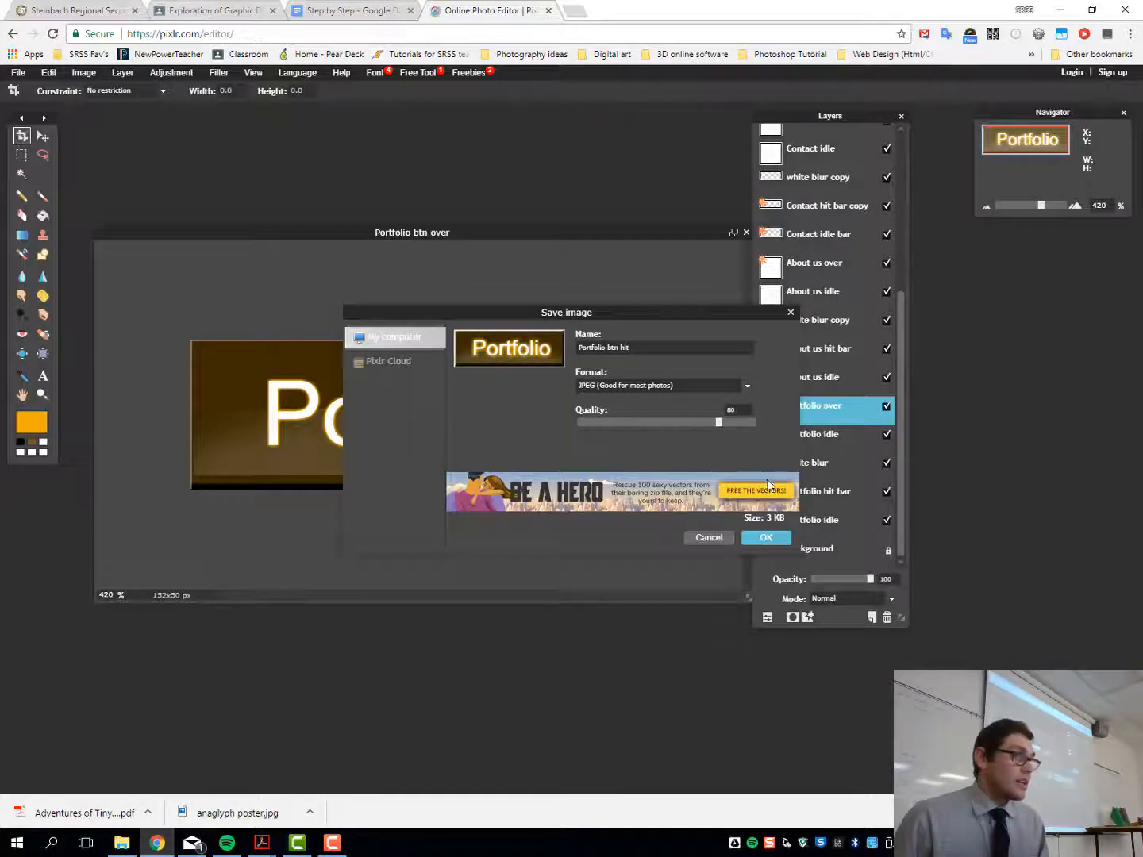
Step: Save the hit-state image in the Button Jpeg's folder, replacing the existing Portfolio btn hit file
click(778, 540)
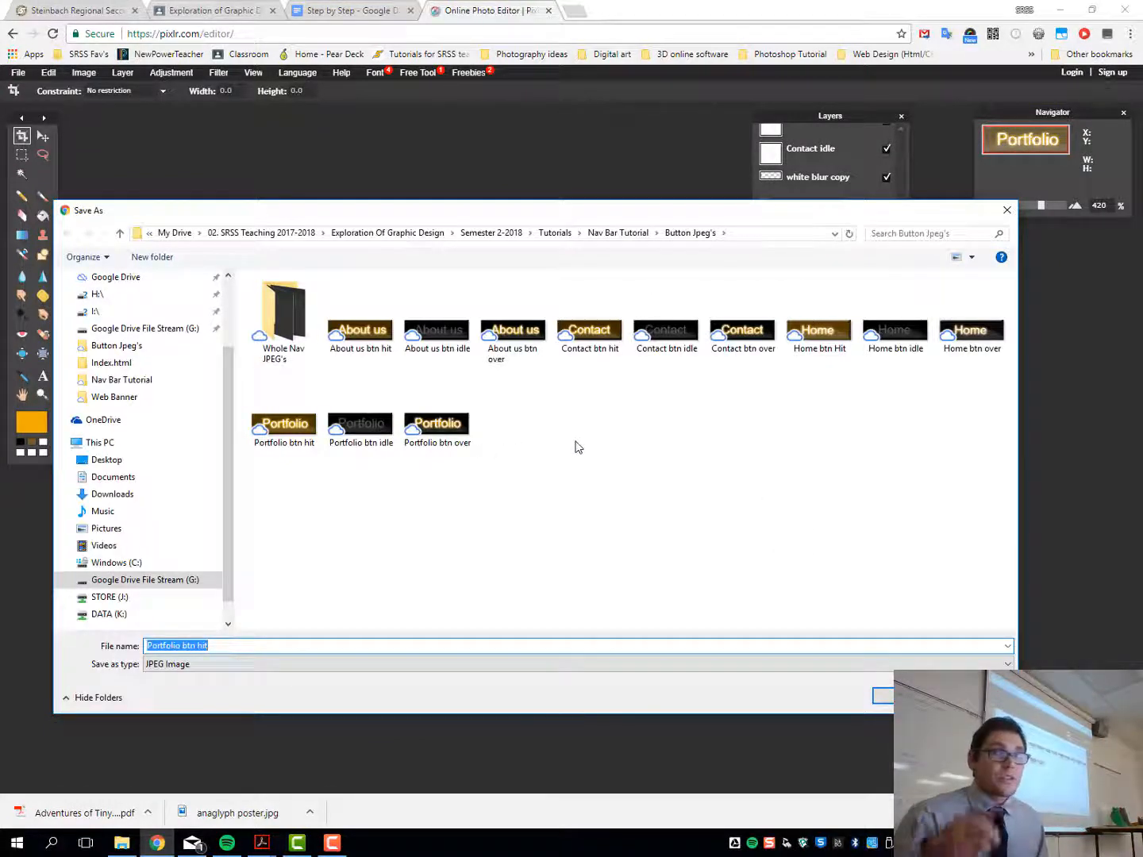
click(302, 436)
click(905, 697)
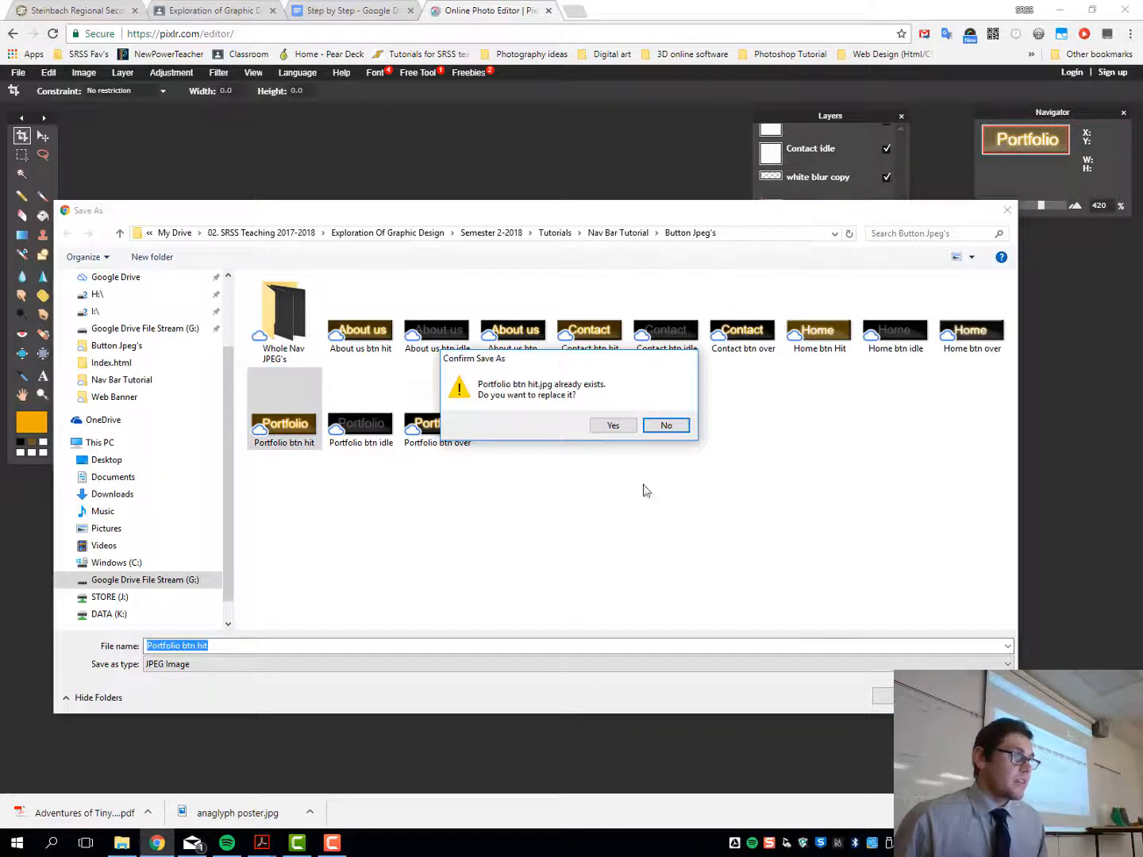
click(623, 427)
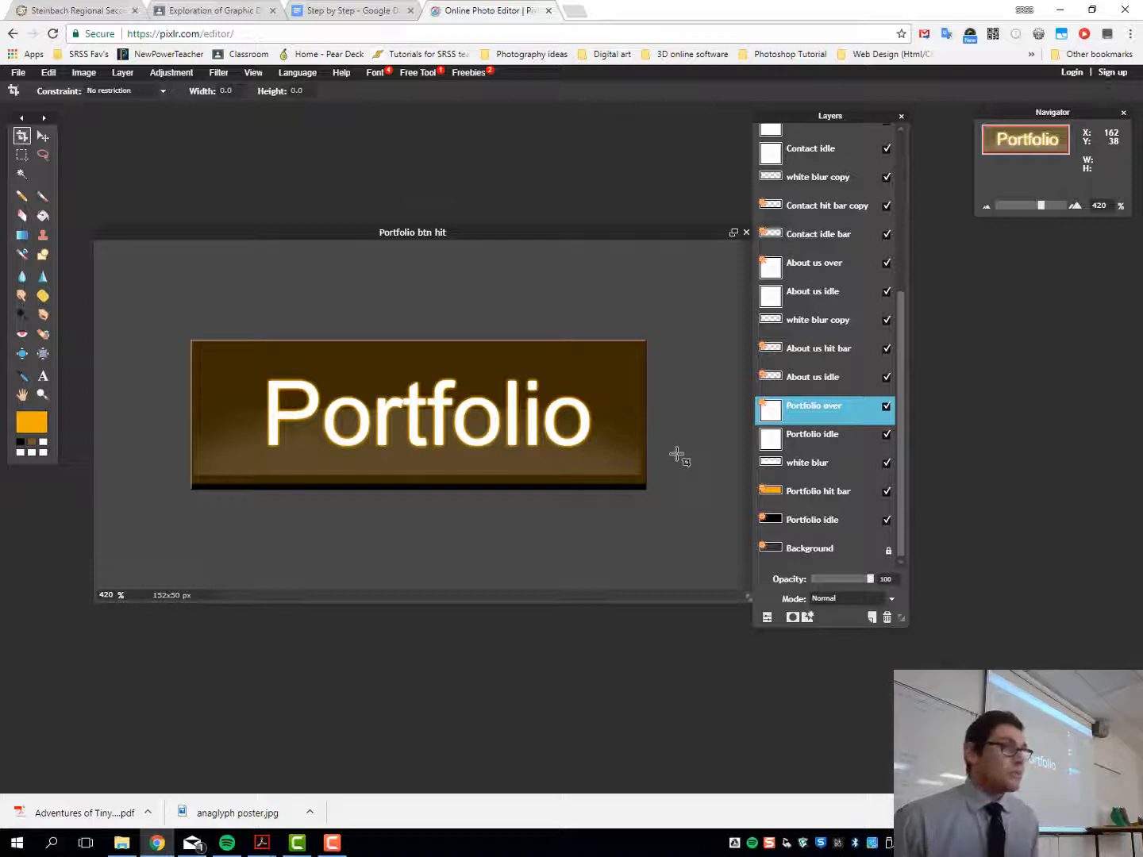
Step: Undo the Portfolio button crops until the full navigation bar with all four buttons is restored
drag(583, 229, 583, 248)
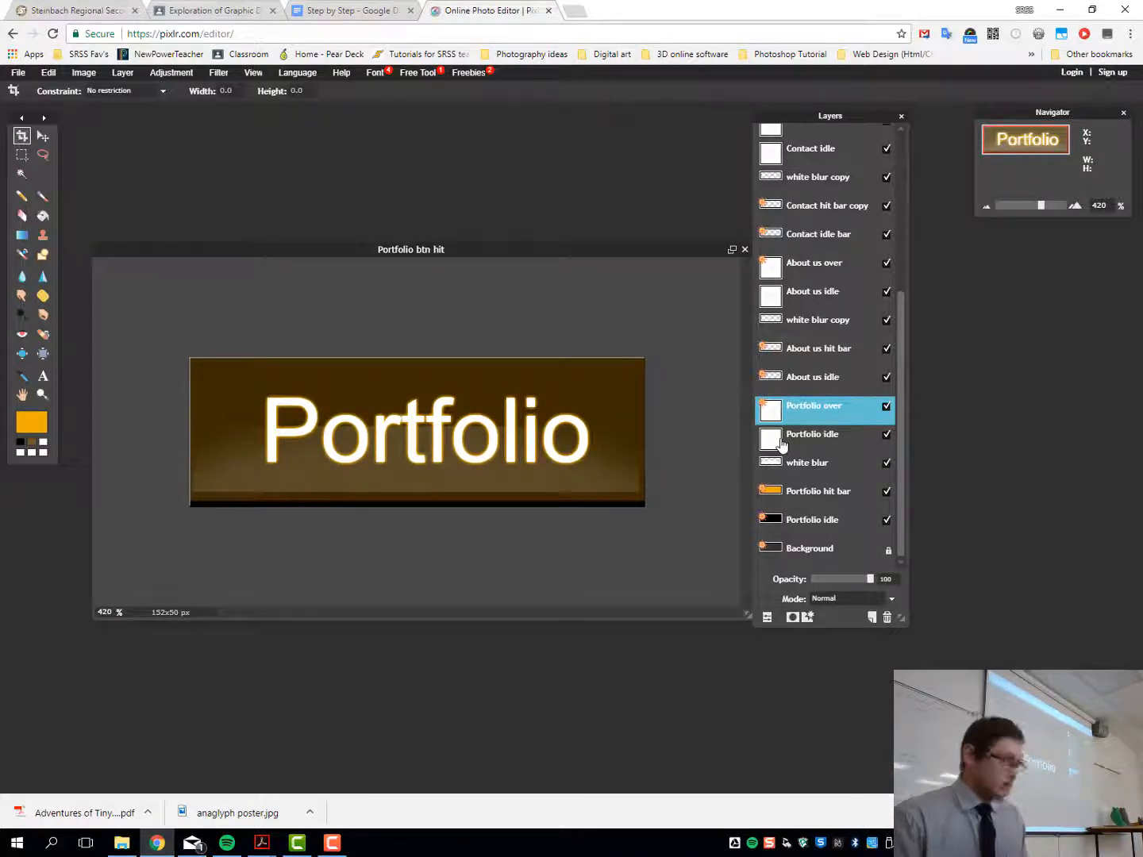
key(ctrl+z)
key(ctrl+z)
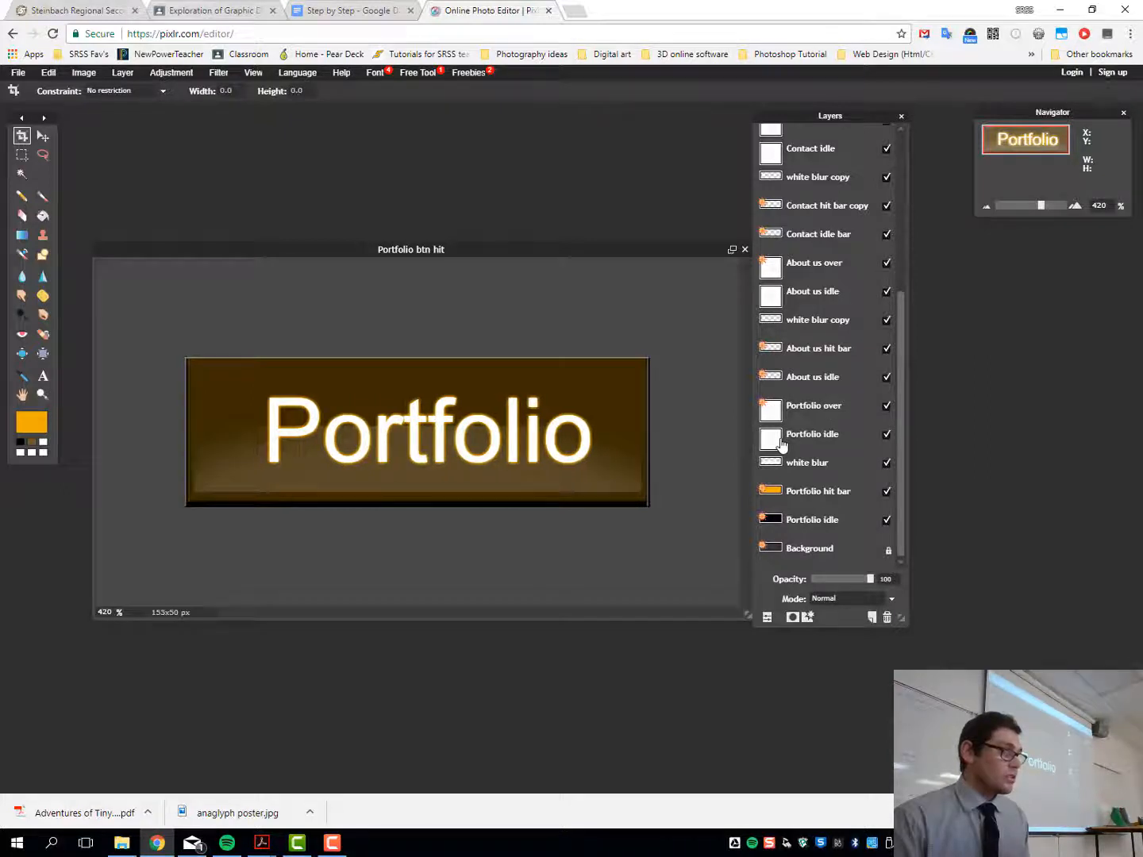
key(ctrl+z)
key(ctrl+z)
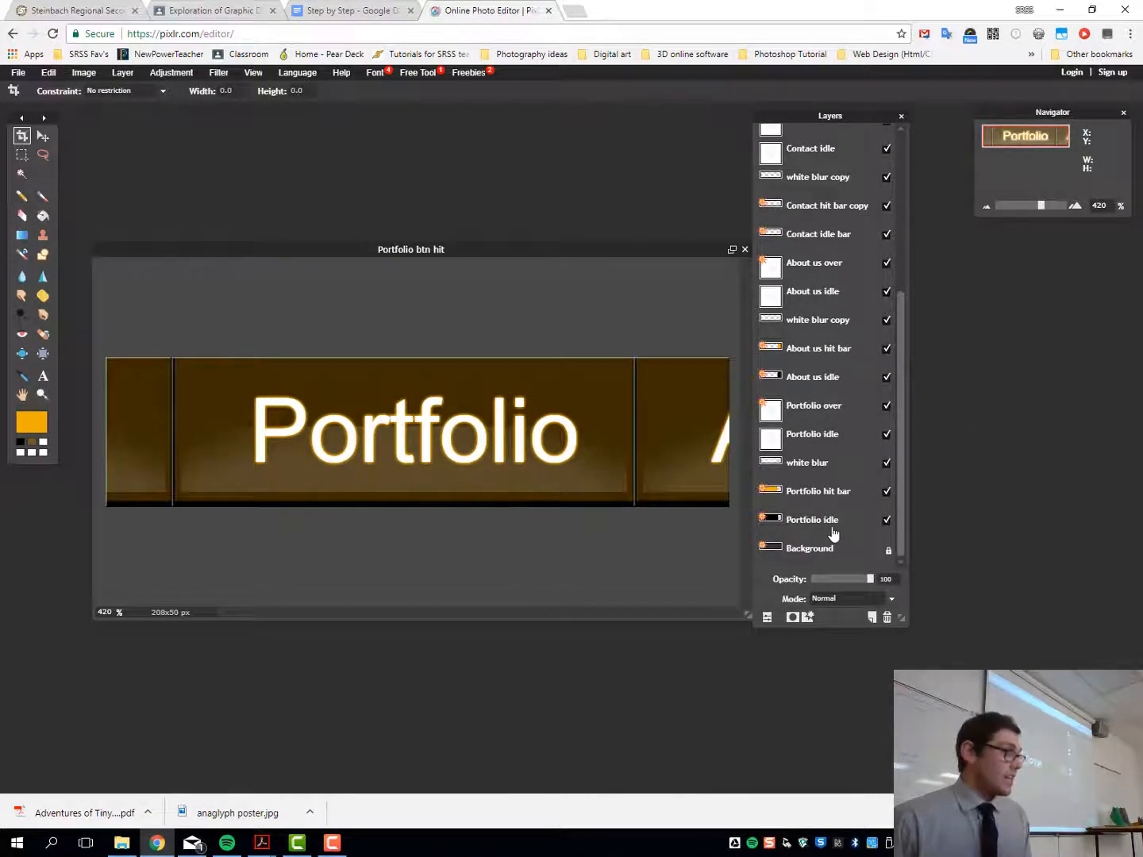
key(ctrl+z)
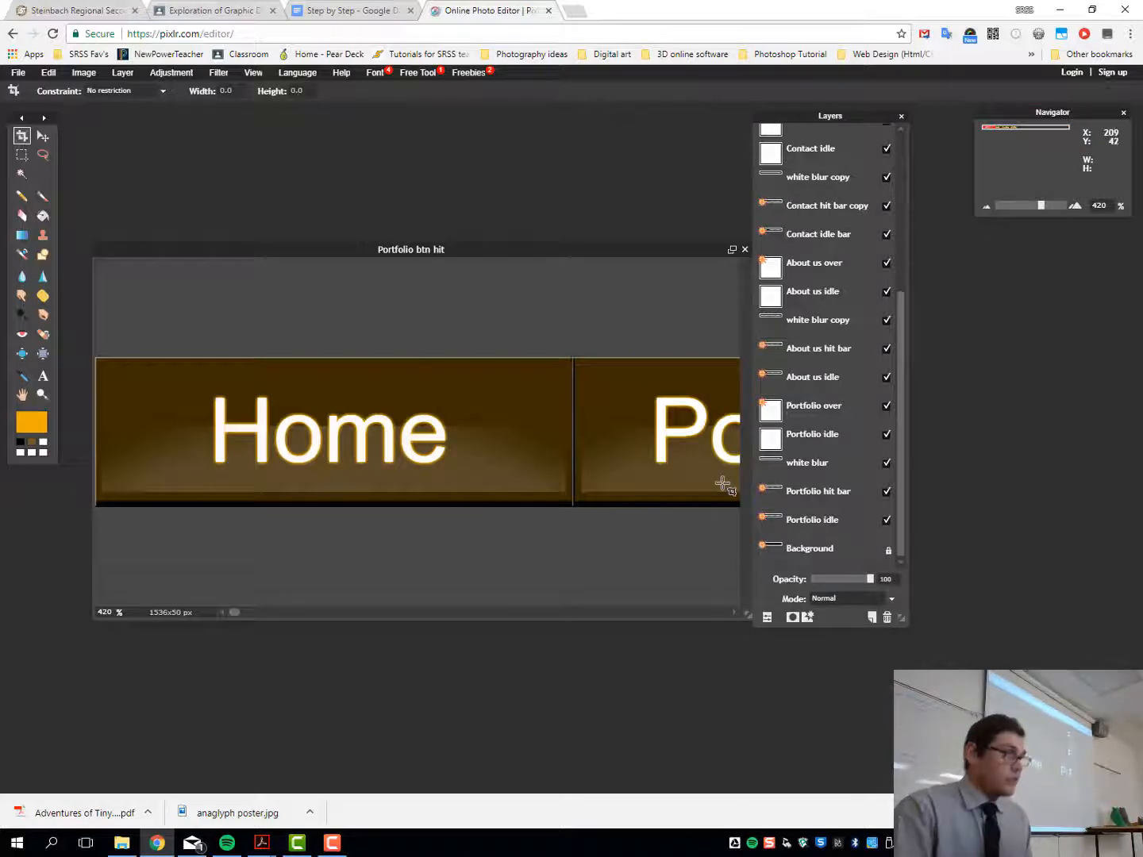
scroll(723, 484, down, 5)
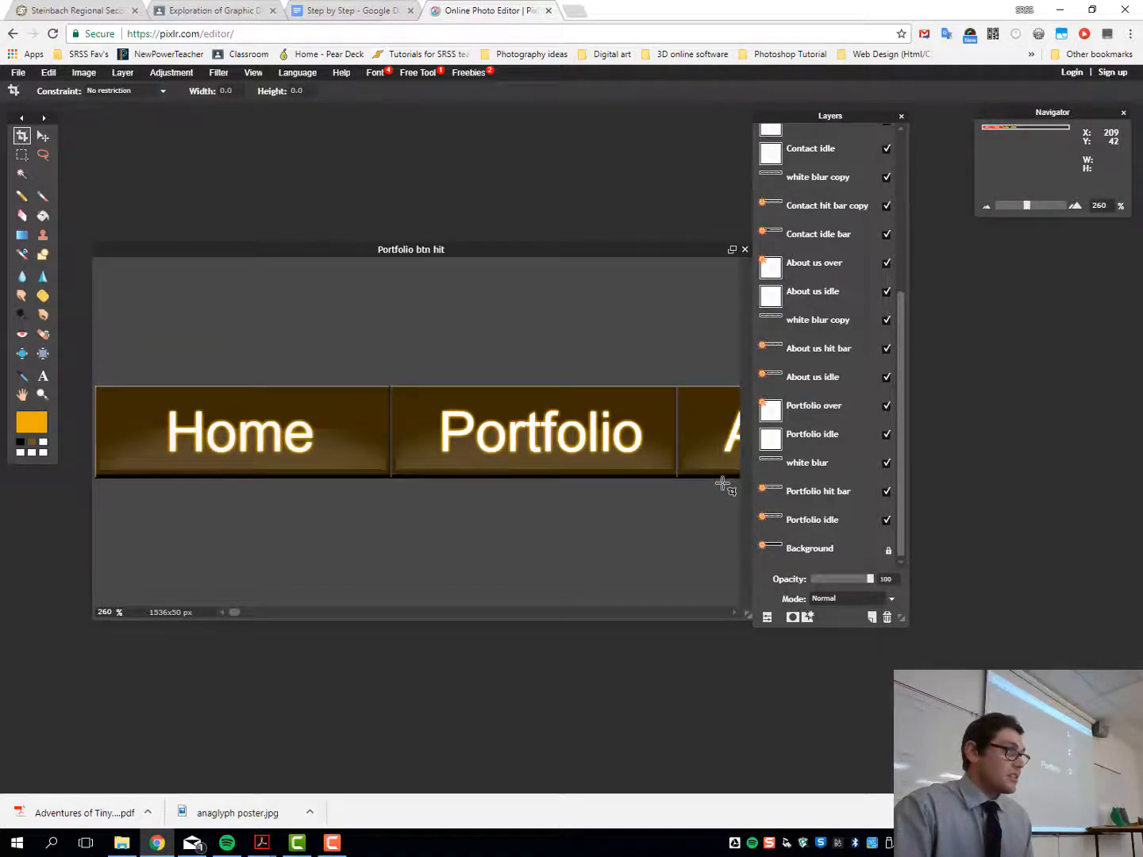
scroll(722, 484, down, 5)
scroll(722, 484, down, 1)
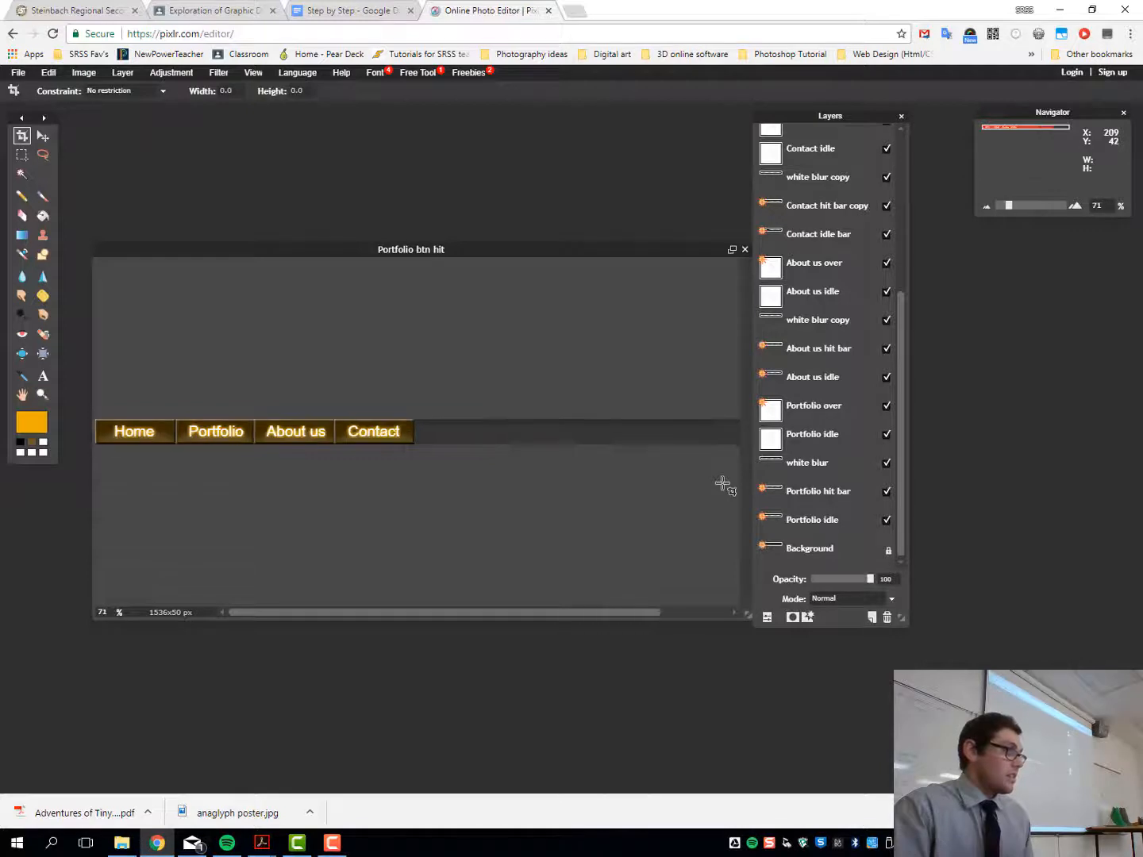
scroll(722, 484, down, 1)
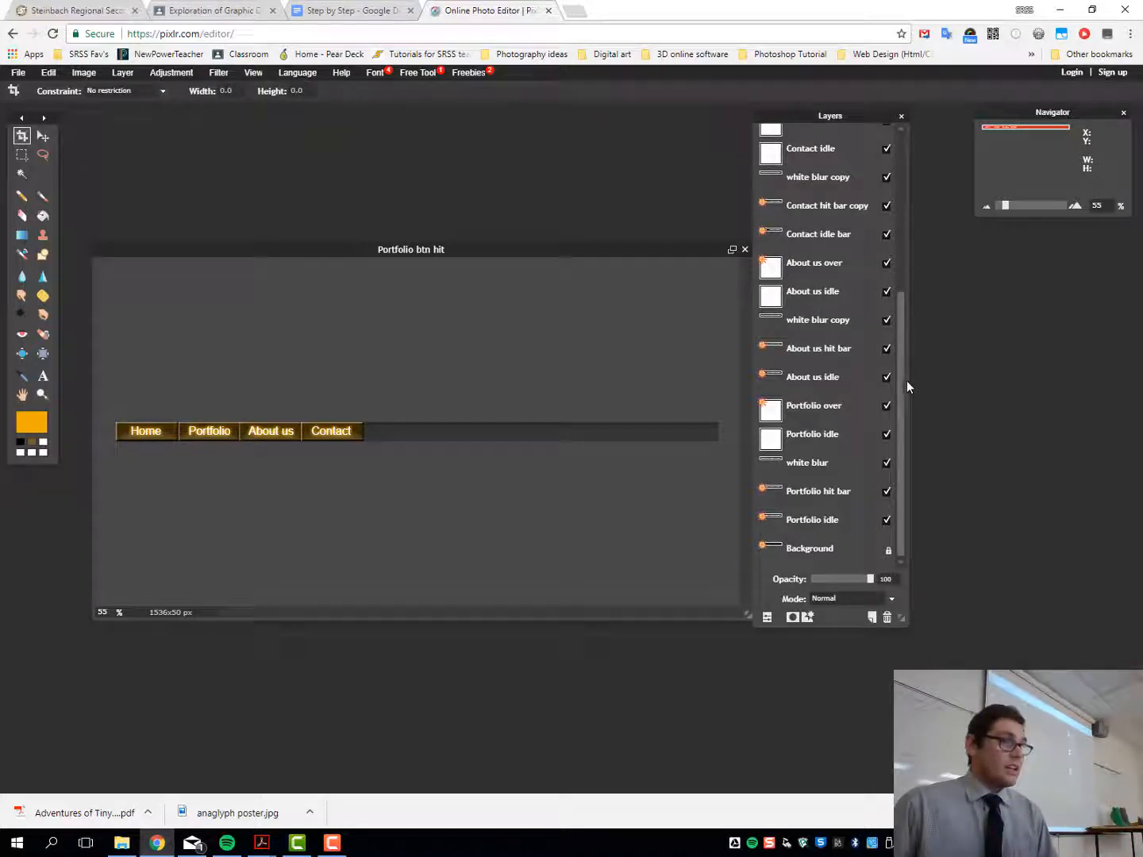
scroll(906, 302, up, 5)
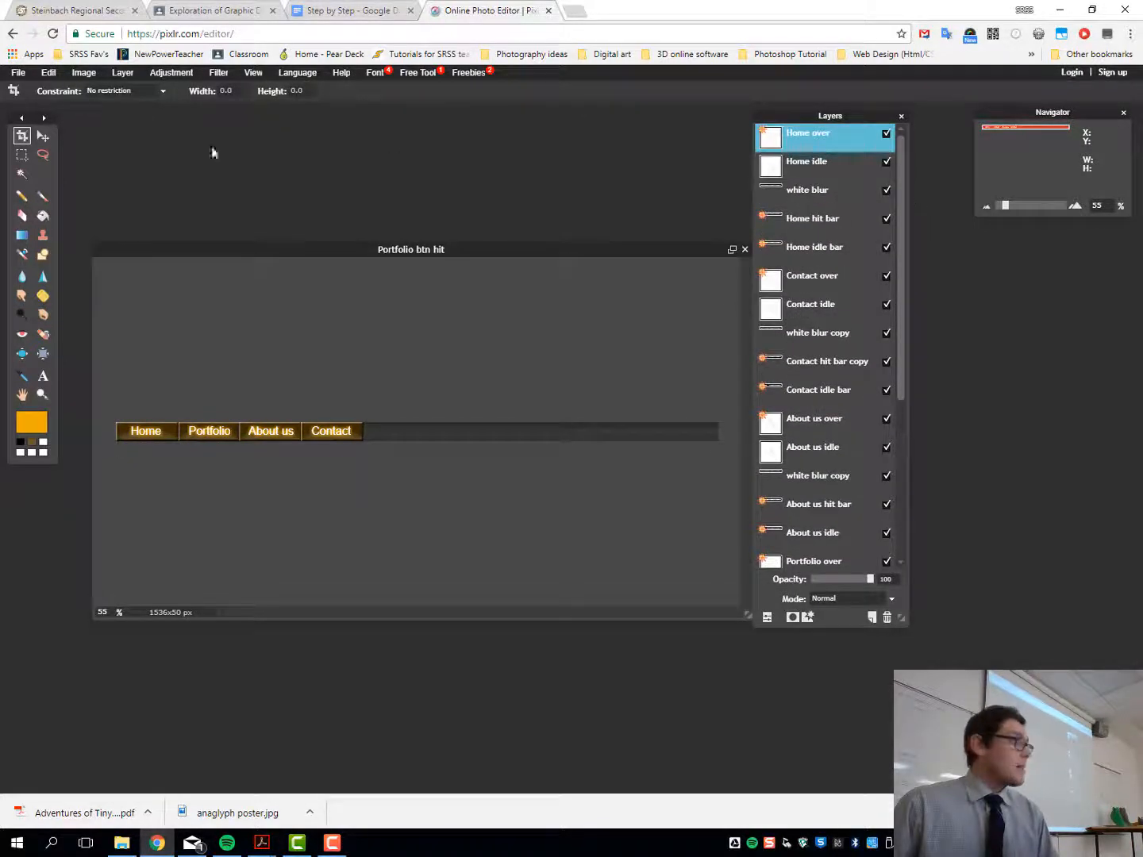
Step: Save the full bar as a layered PXD in the Nav Bar Tutorial folder, replacing Nav Bar tutorial.pxd
click(18, 73)
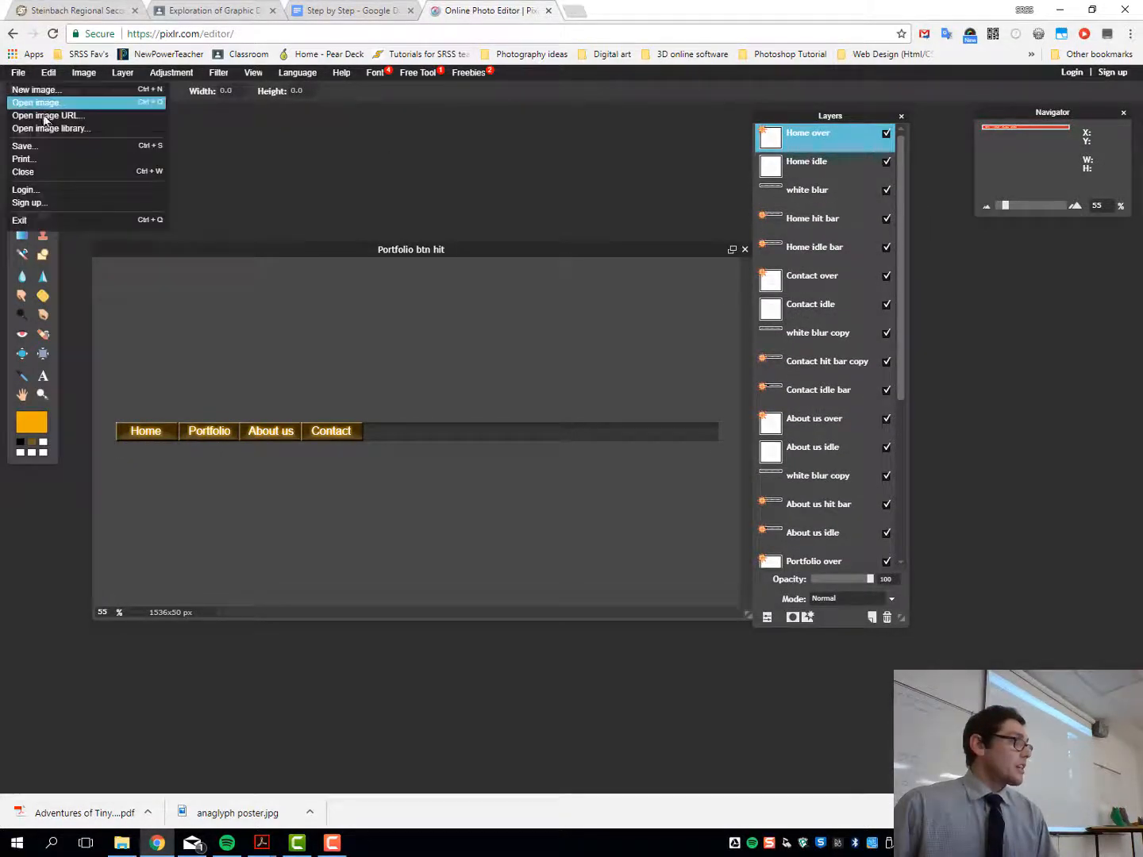
click(24, 147)
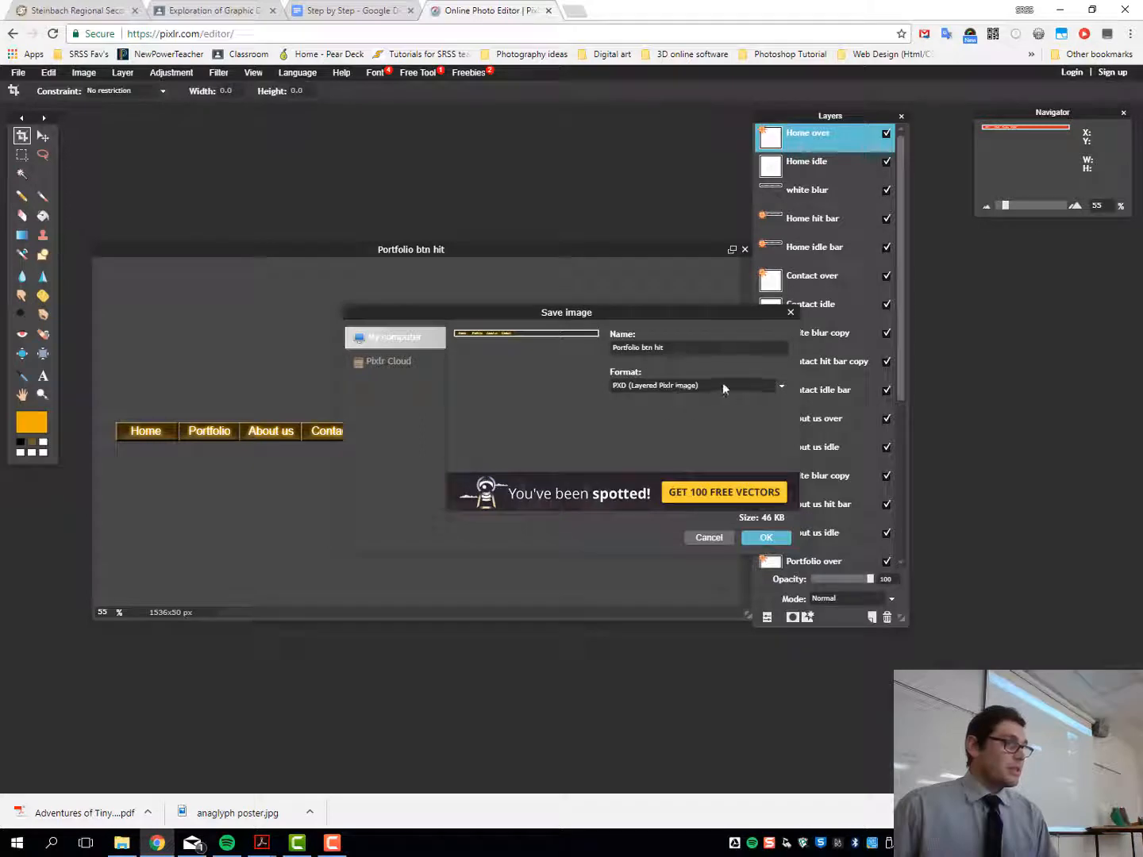
click(765, 538)
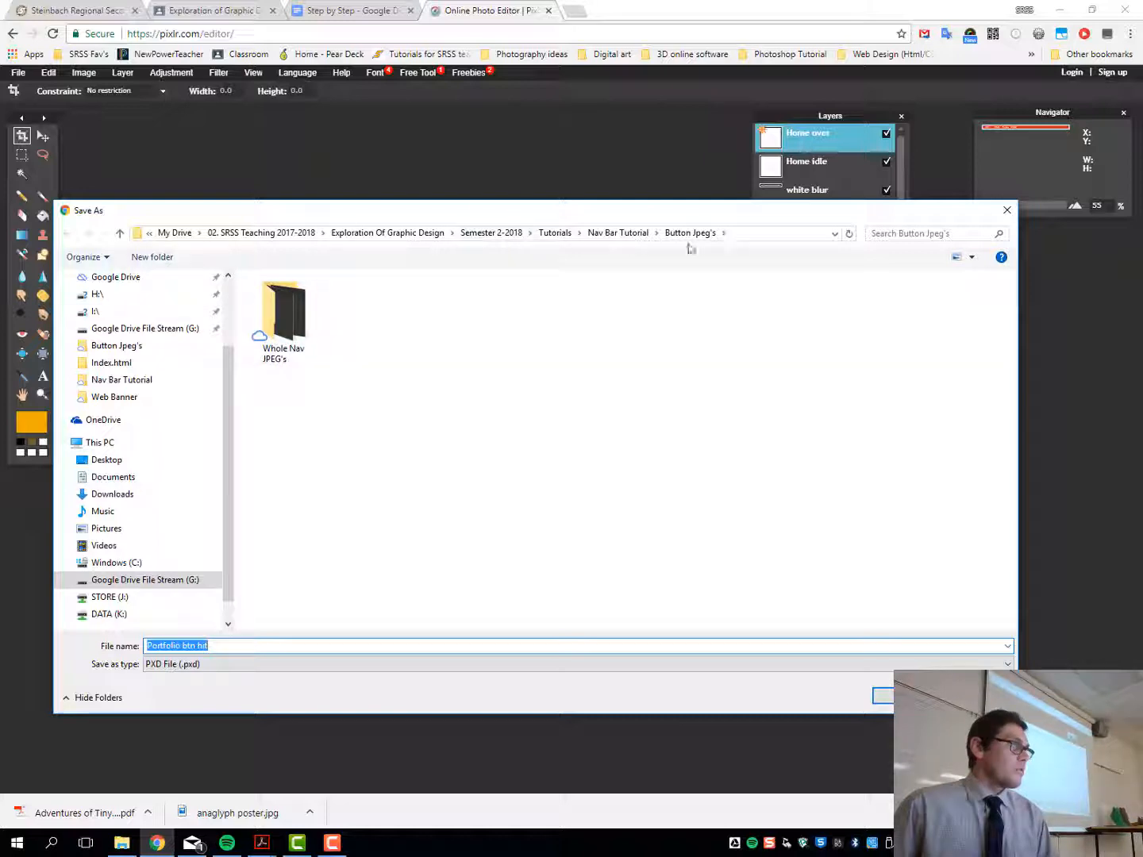
click(619, 233)
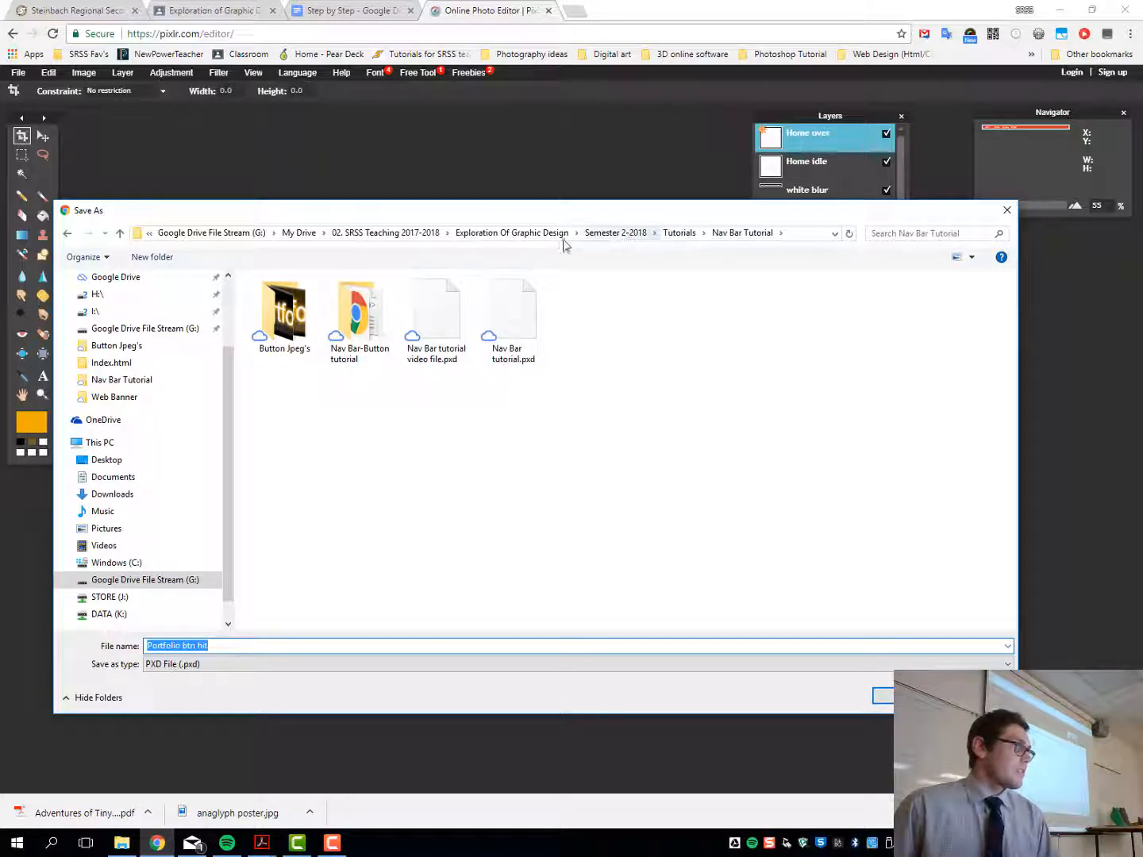
click(521, 333)
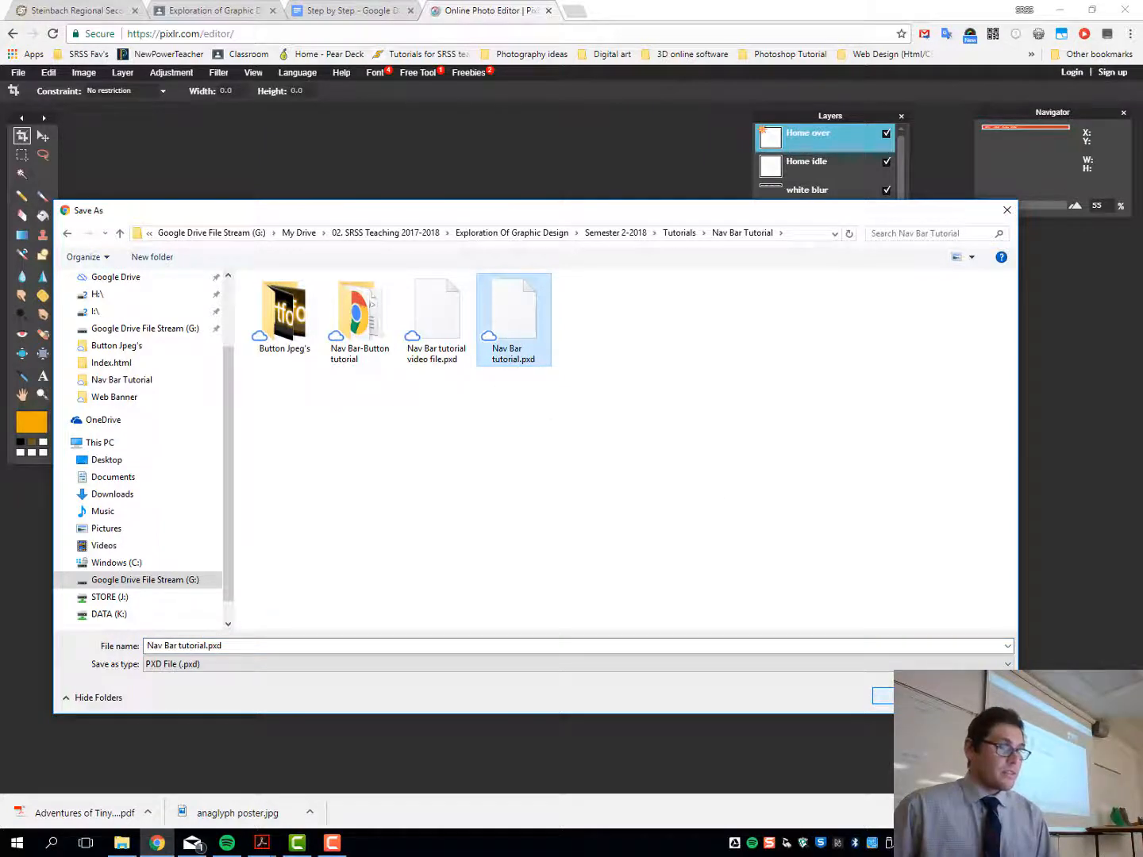
click(882, 695)
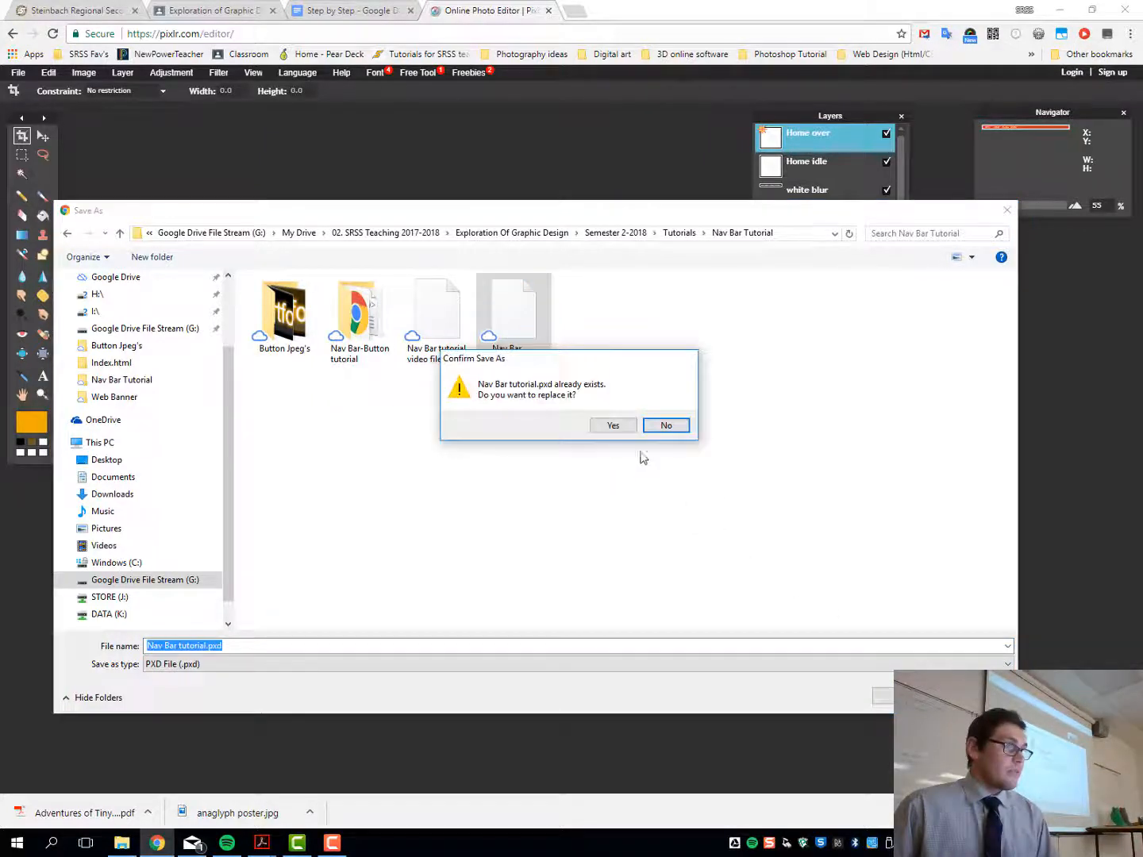
click(611, 426)
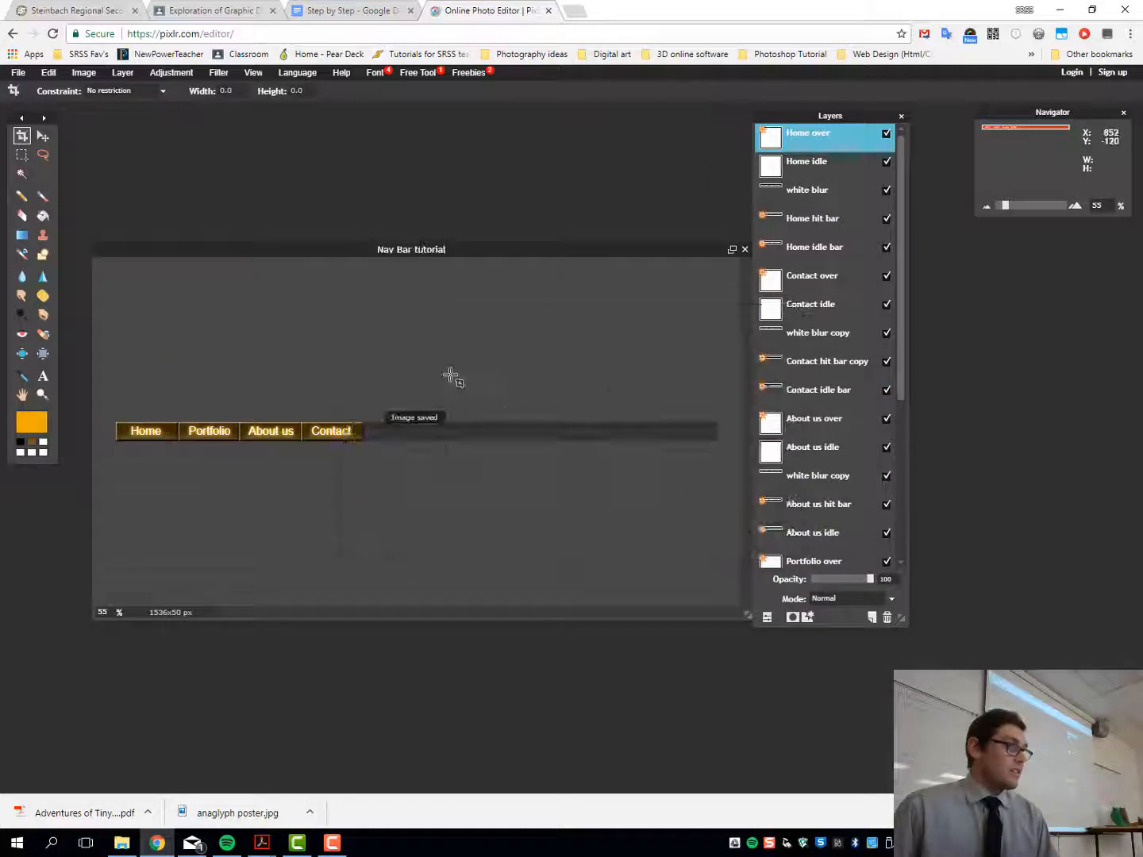